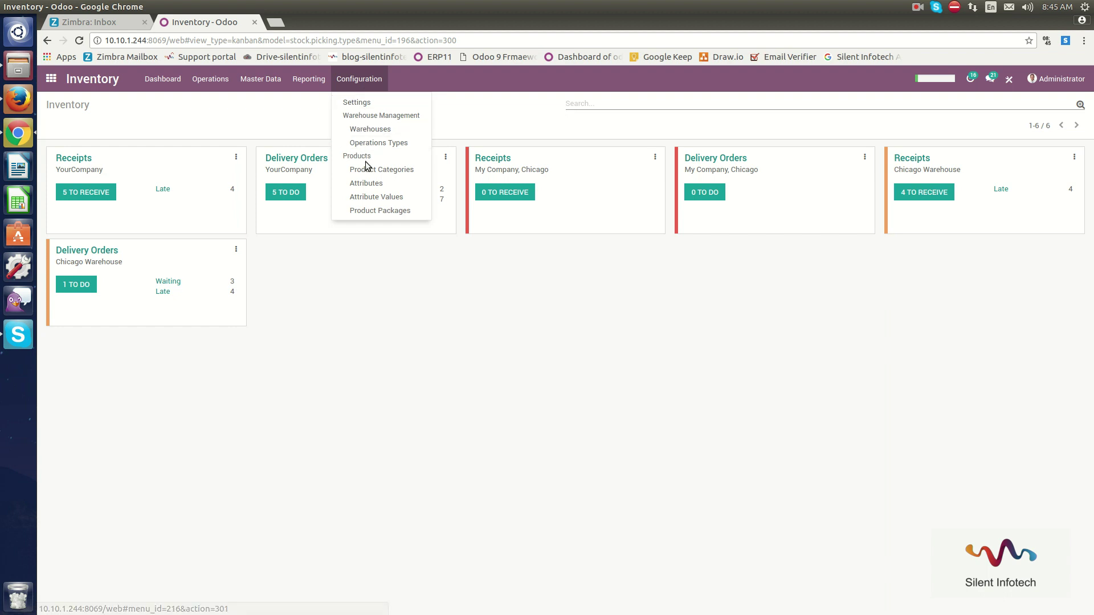
# Tick Barcode Scanner and Delivery Packages in the Inventory settings.
pyautogui.click(359, 102)
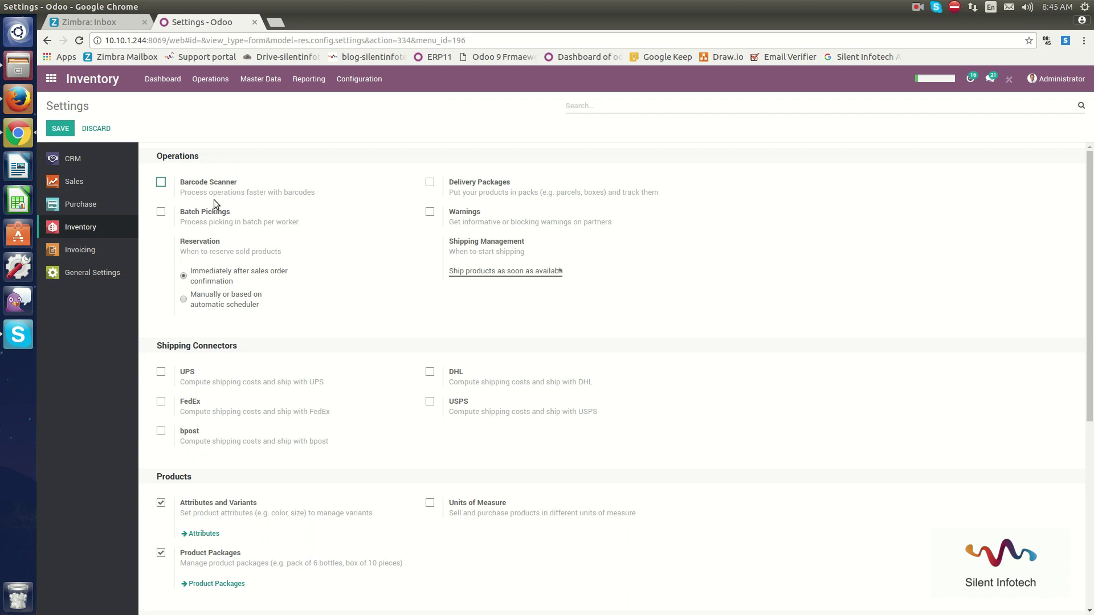
pyautogui.click(162, 183)
pyautogui.click(431, 182)
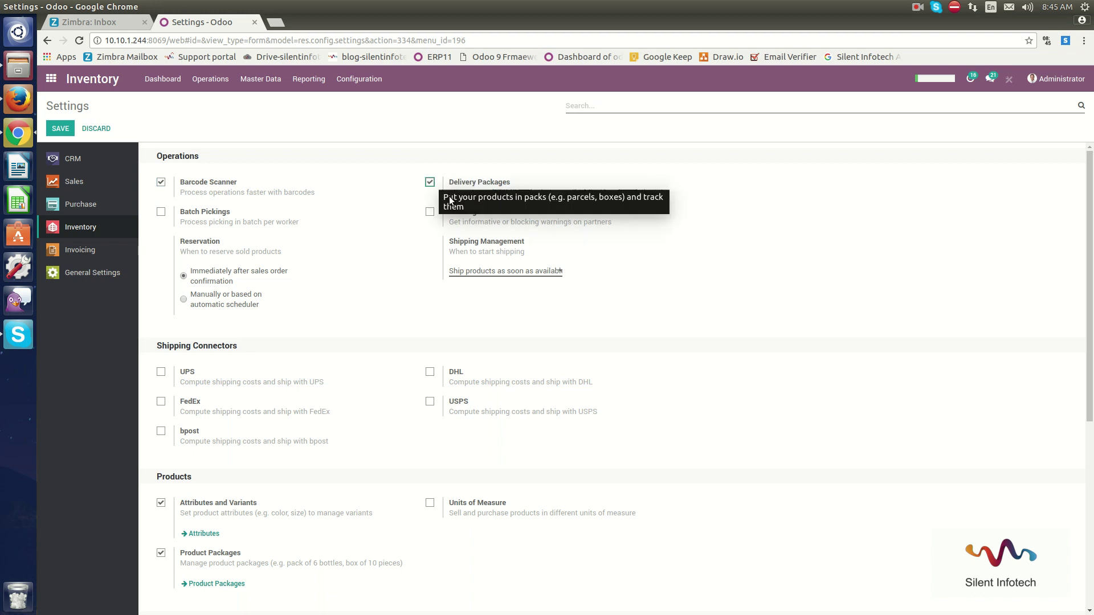
pyautogui.scroll(-3, 227, 350)
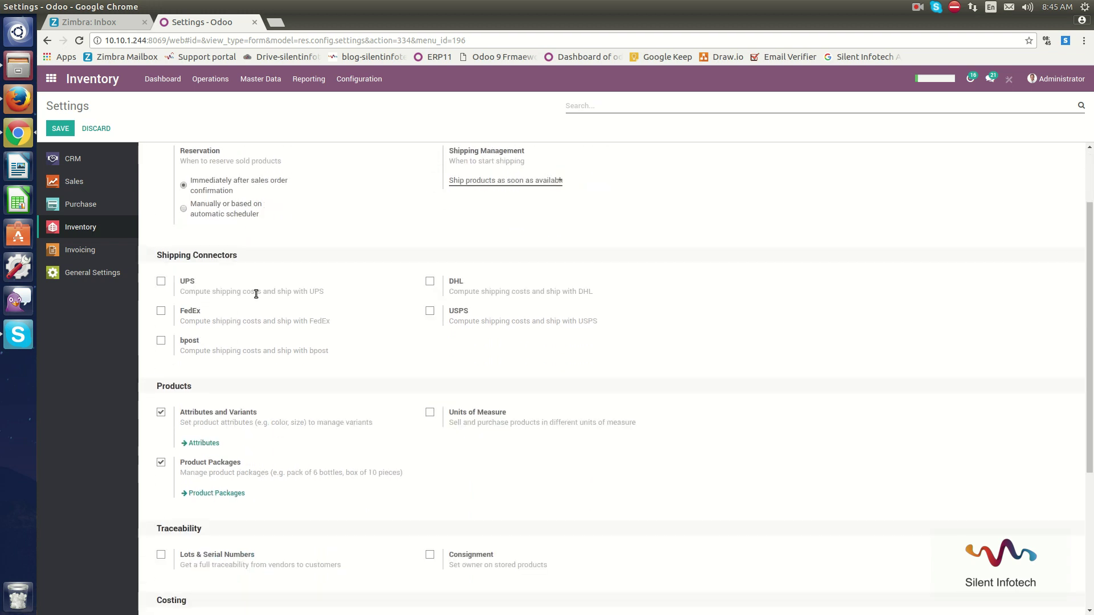
pyautogui.scroll(-3, 278, 374)
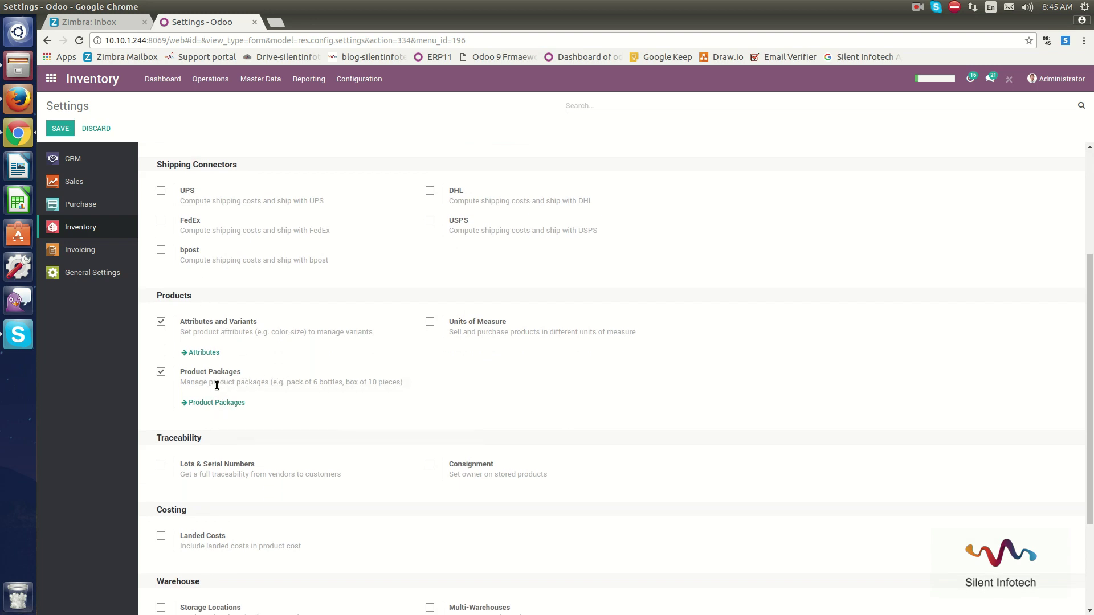
pyautogui.scroll(-2, 245, 489)
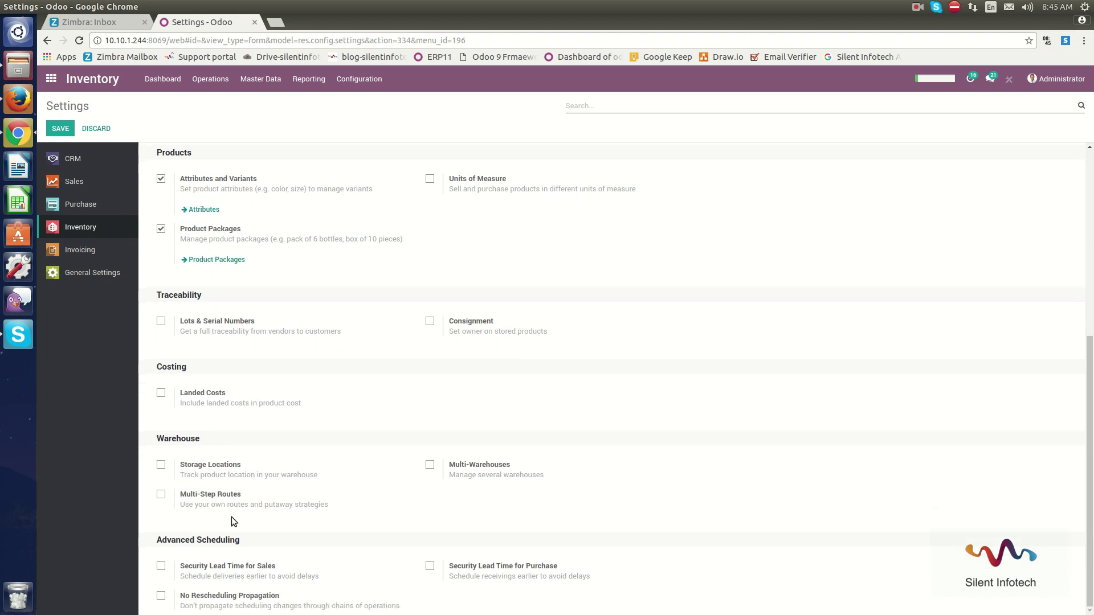
pyautogui.scroll(2, 219, 543)
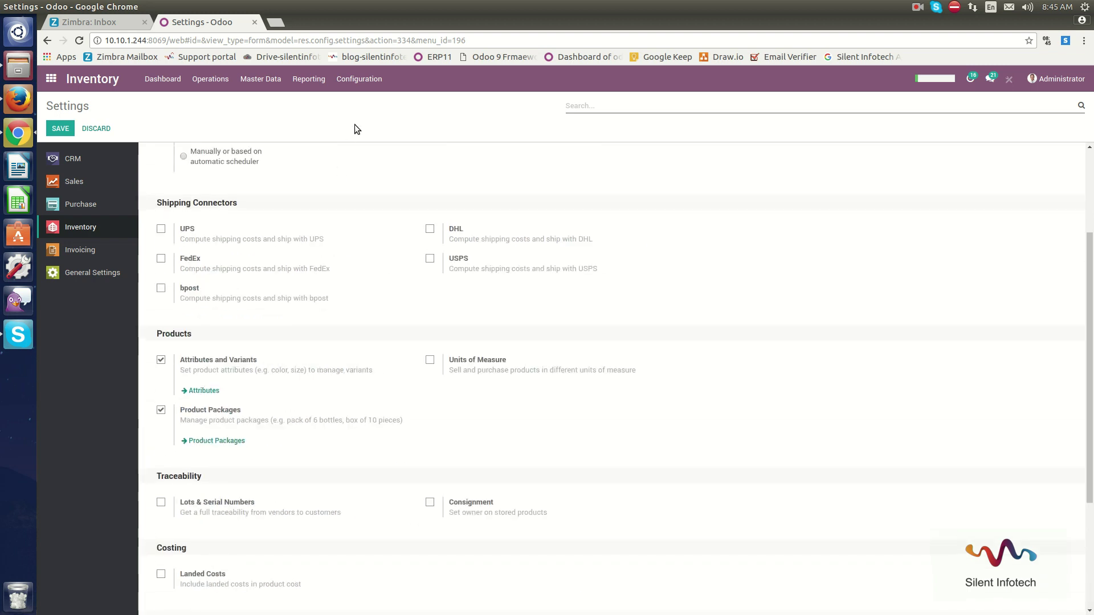
# Save the Inventory settings, then go to the Warehouses list.
pyautogui.click(377, 85)
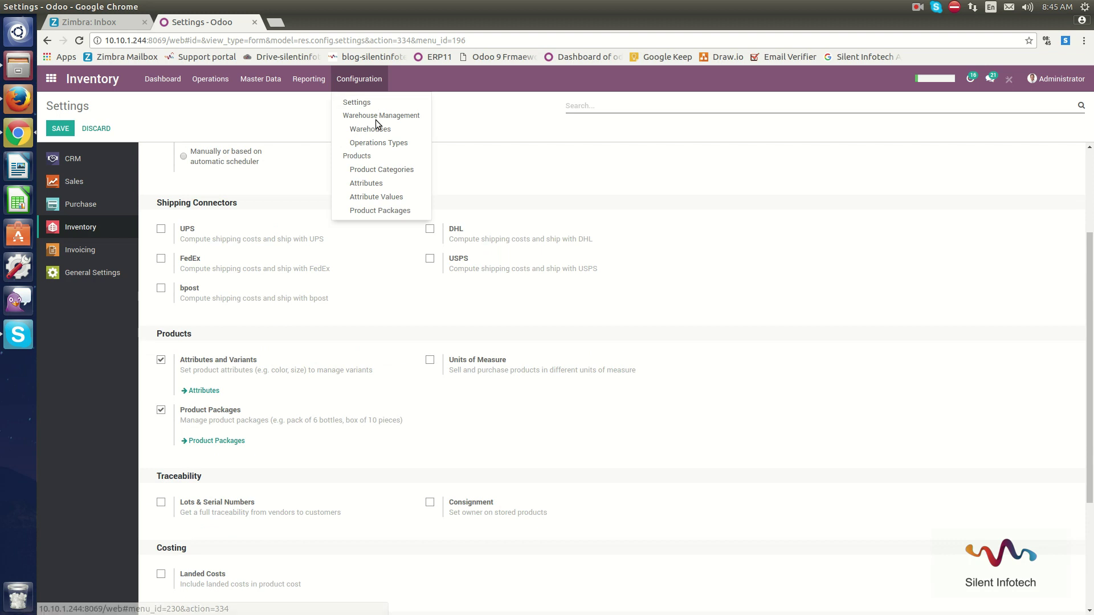
pyautogui.click(147, 121)
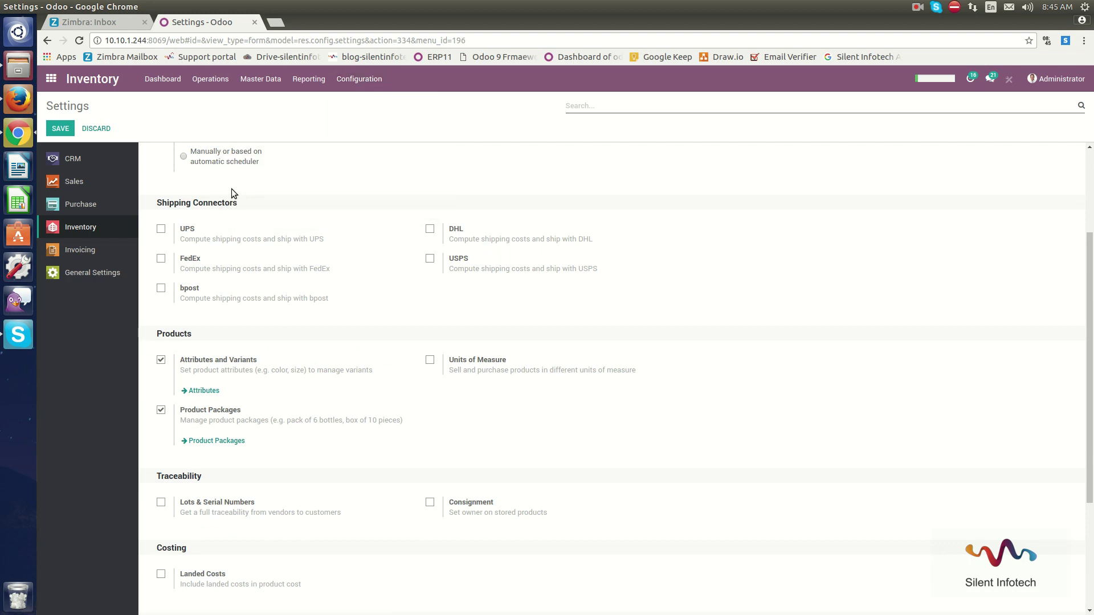
pyautogui.scroll(3, 231, 189)
pyautogui.click(64, 128)
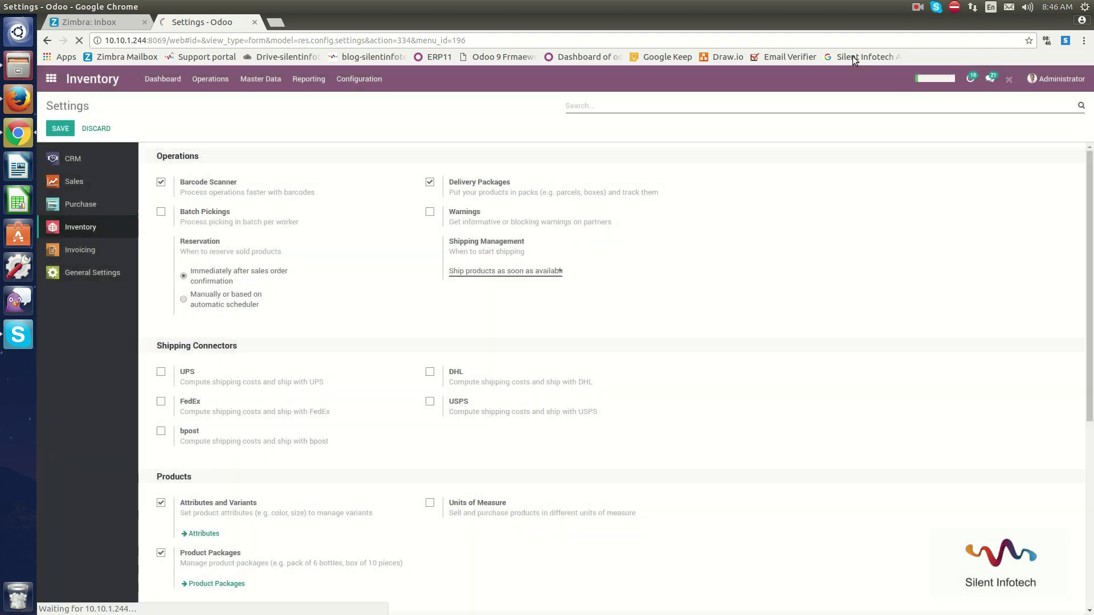
pyautogui.click(358, 79)
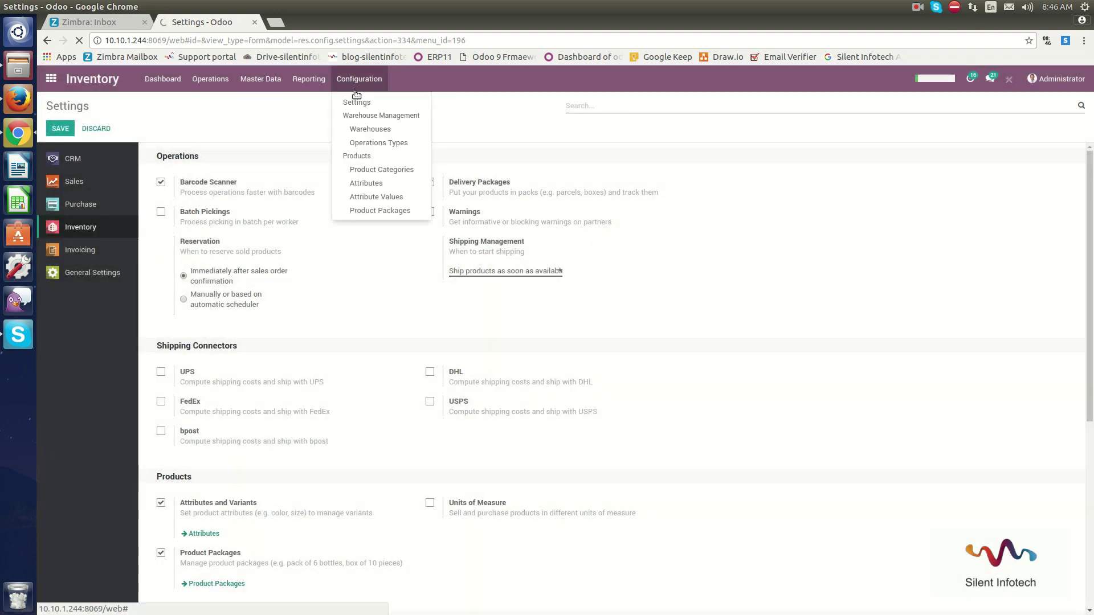
pyautogui.click(365, 129)
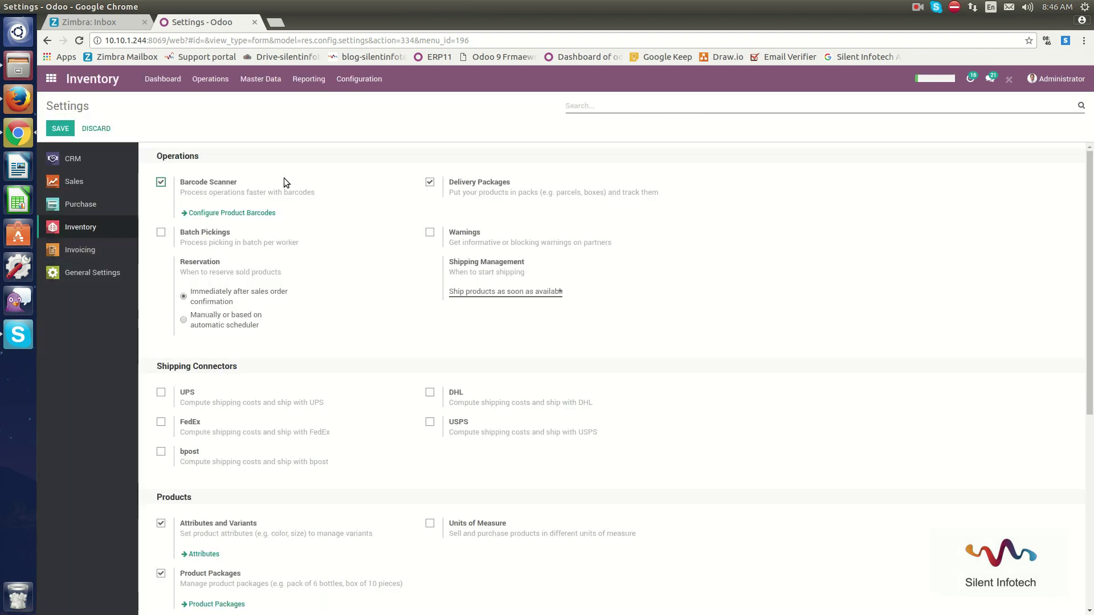
# Open the YourCompany warehouse, save it unchanged, and return to the three-warehouse list.
pyautogui.click(360, 79)
pyautogui.click(369, 133)
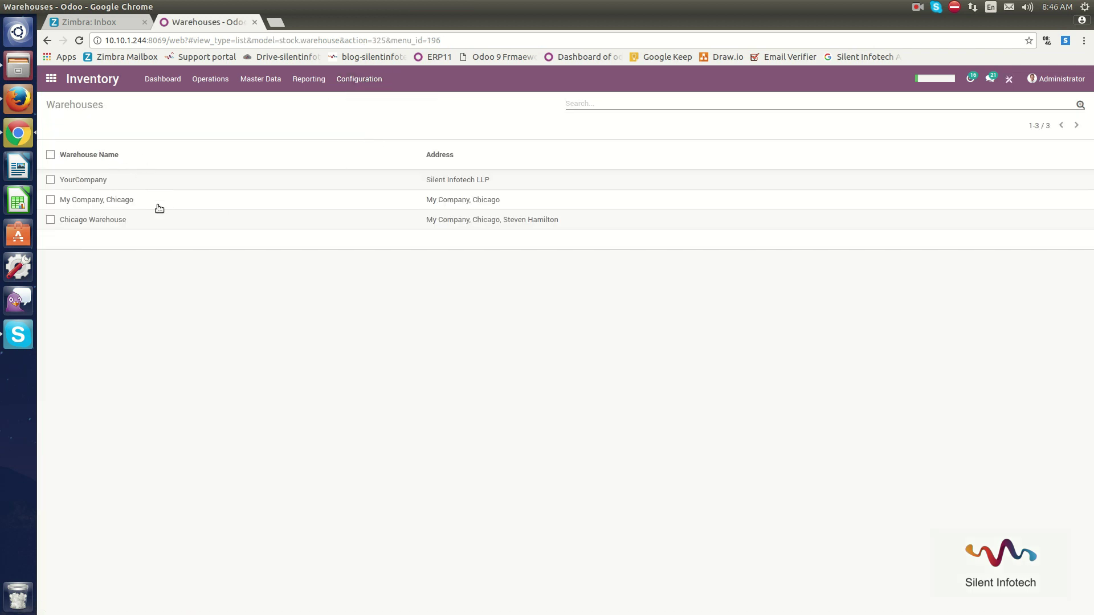
pyautogui.click(143, 185)
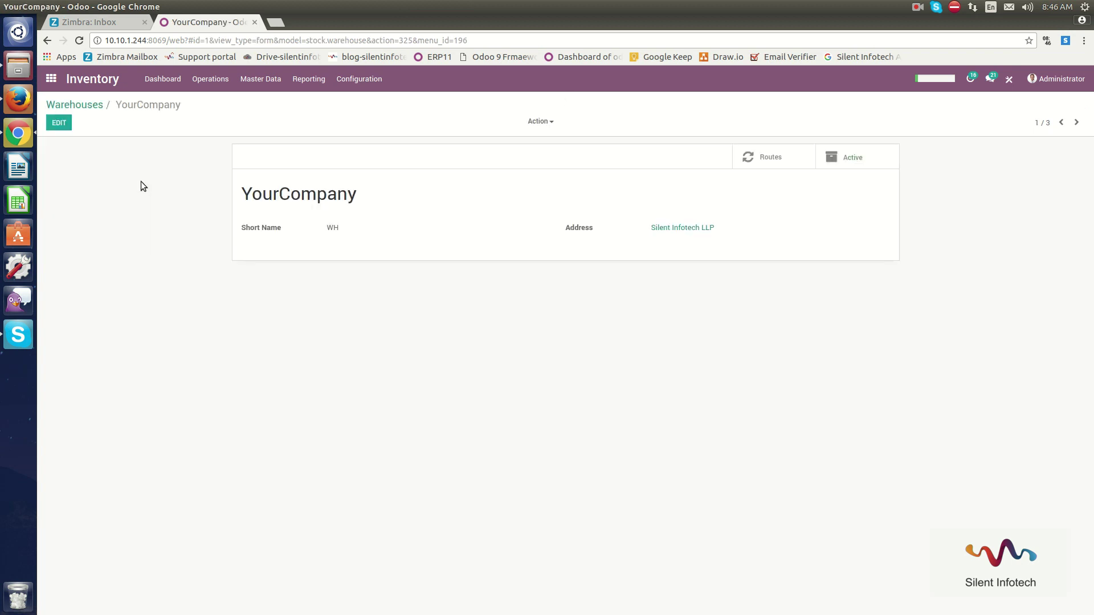
pyautogui.moveTo(237, 196); pyautogui.dragTo(378, 196)
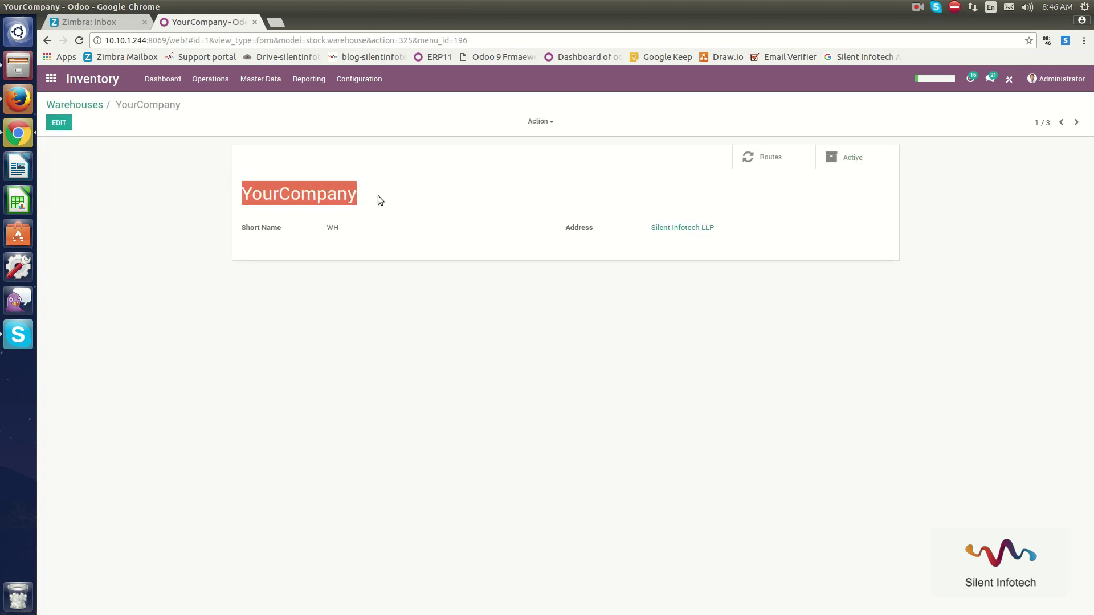
pyautogui.click(59, 123)
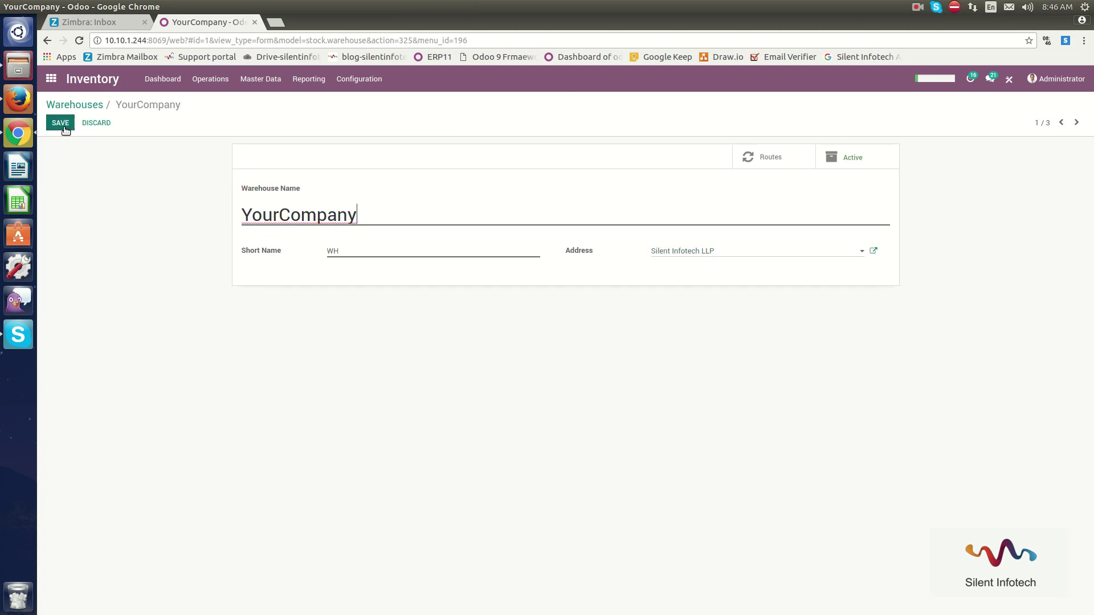
pyautogui.click(359, 252)
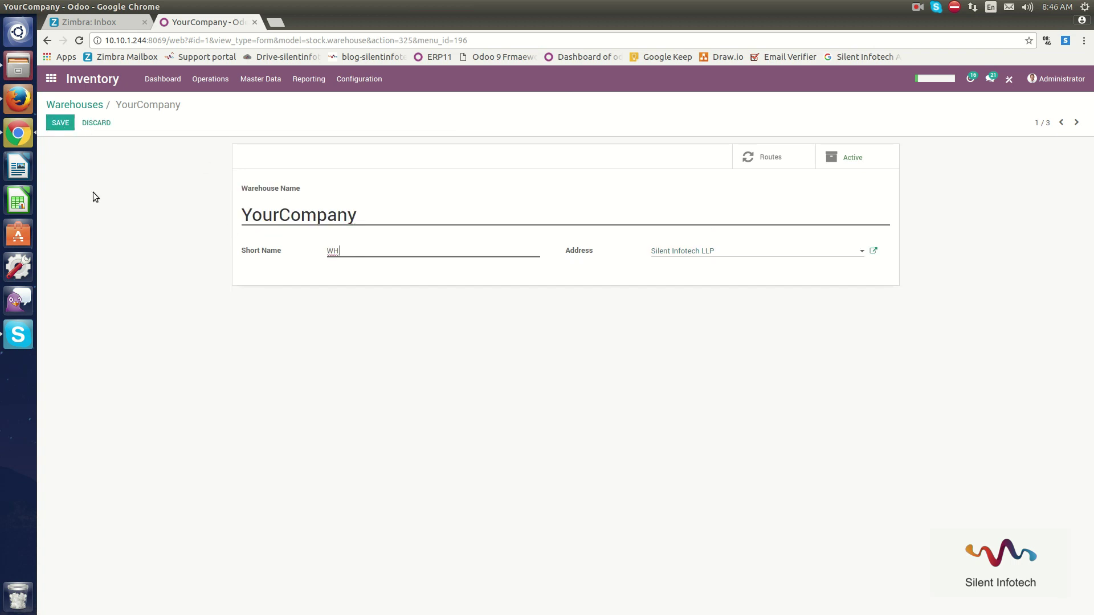
pyautogui.click(71, 126)
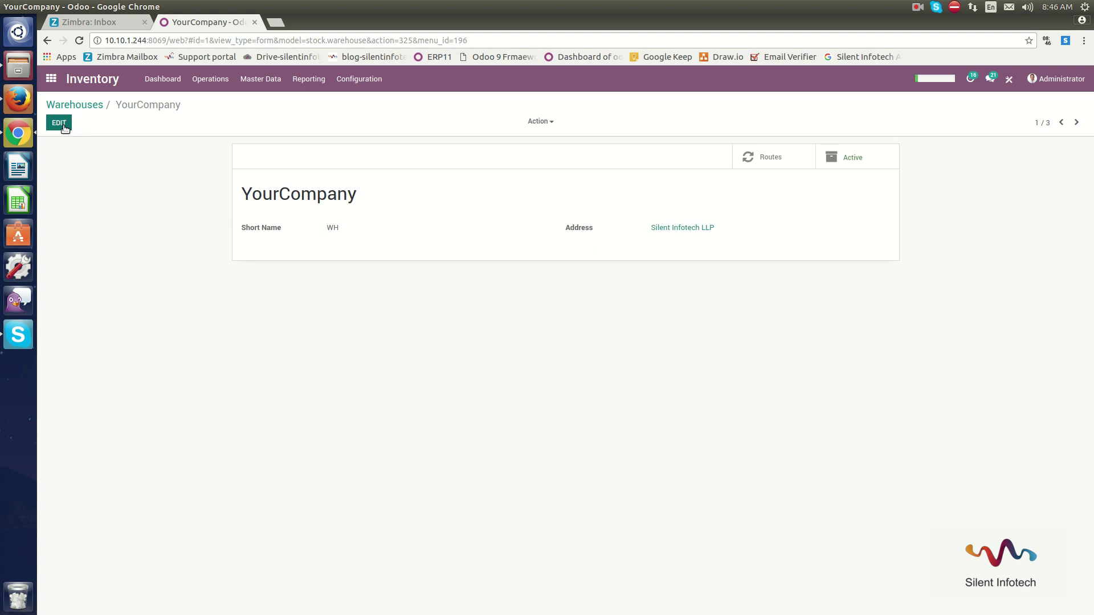
pyautogui.click(95, 105)
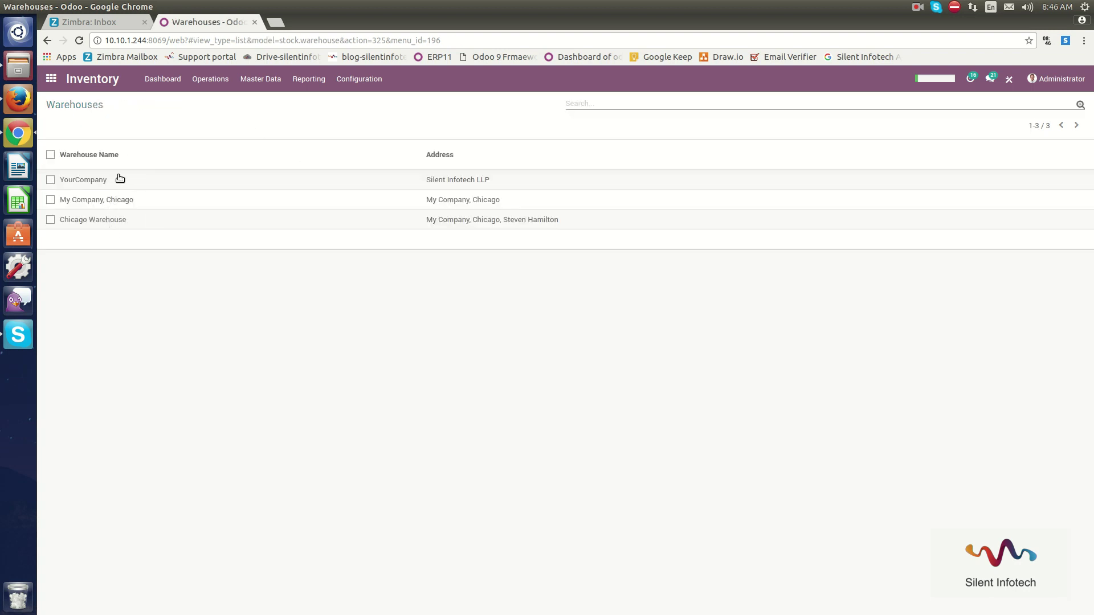
pyautogui.click(358, 78)
# Create a new operation type named Receipt123 with the Cash reference sequence.
pyautogui.click(373, 142)
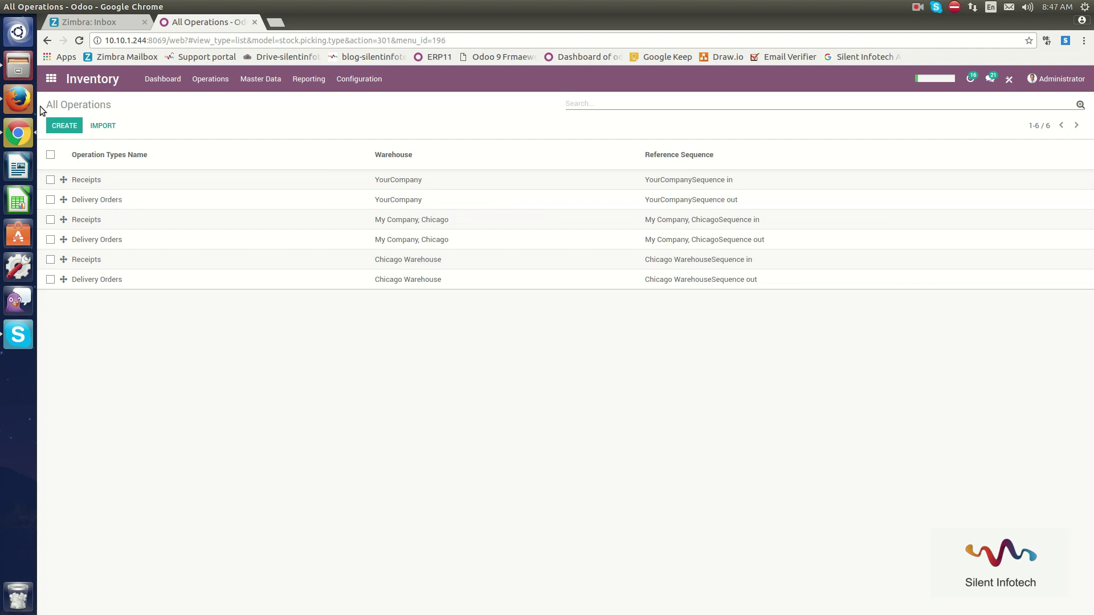
pyautogui.click(62, 126)
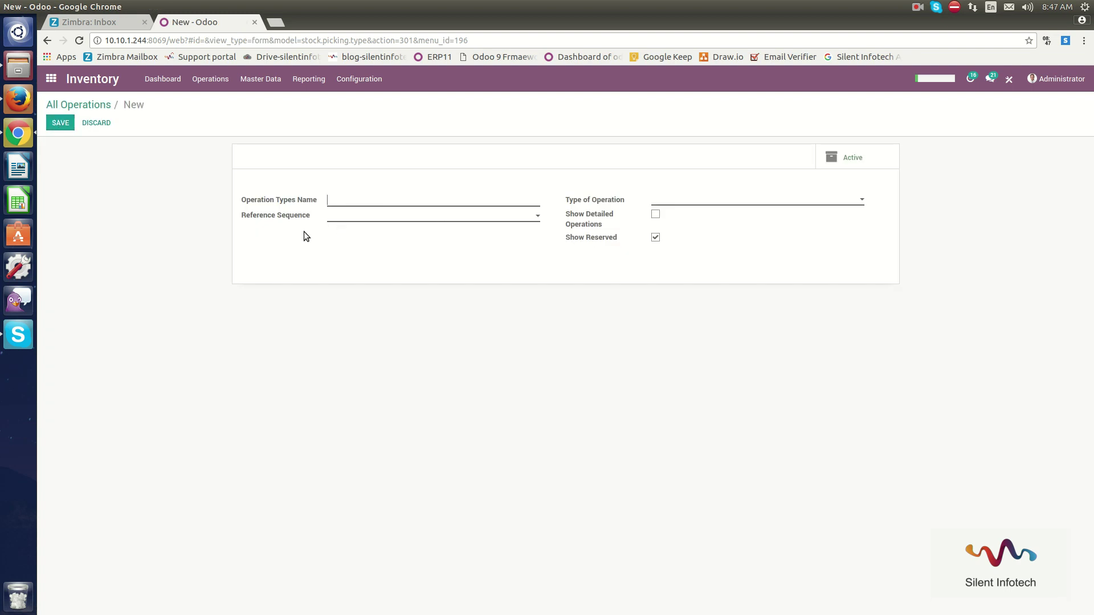
pyautogui.click(674, 202)
pyautogui.click(672, 201)
pyautogui.write('Recei')
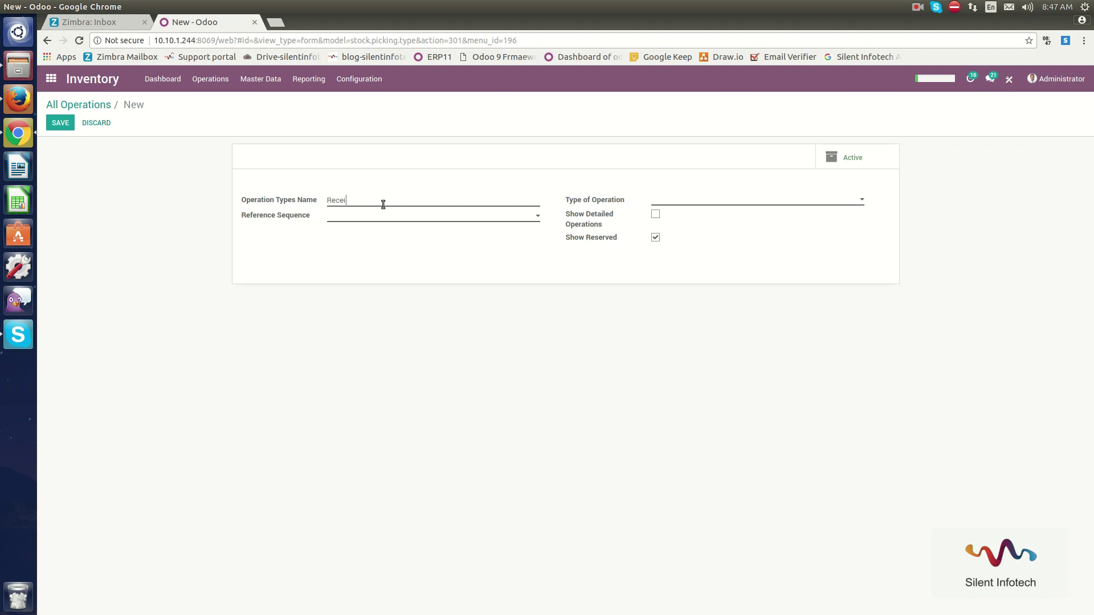
pyautogui.write('pt123')
pyautogui.click(362, 214)
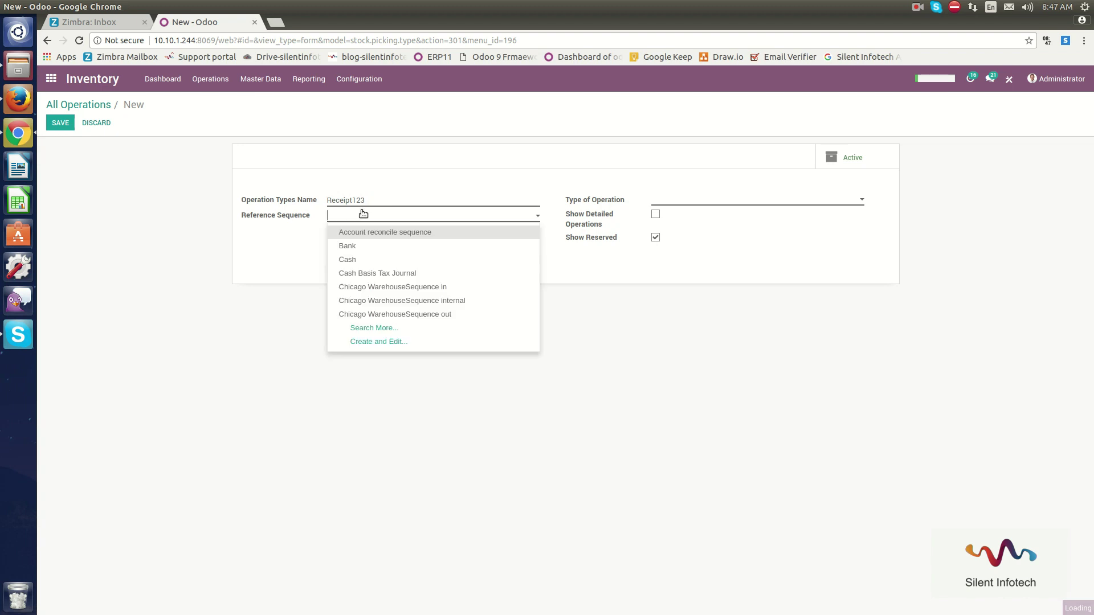
pyautogui.click(369, 260)
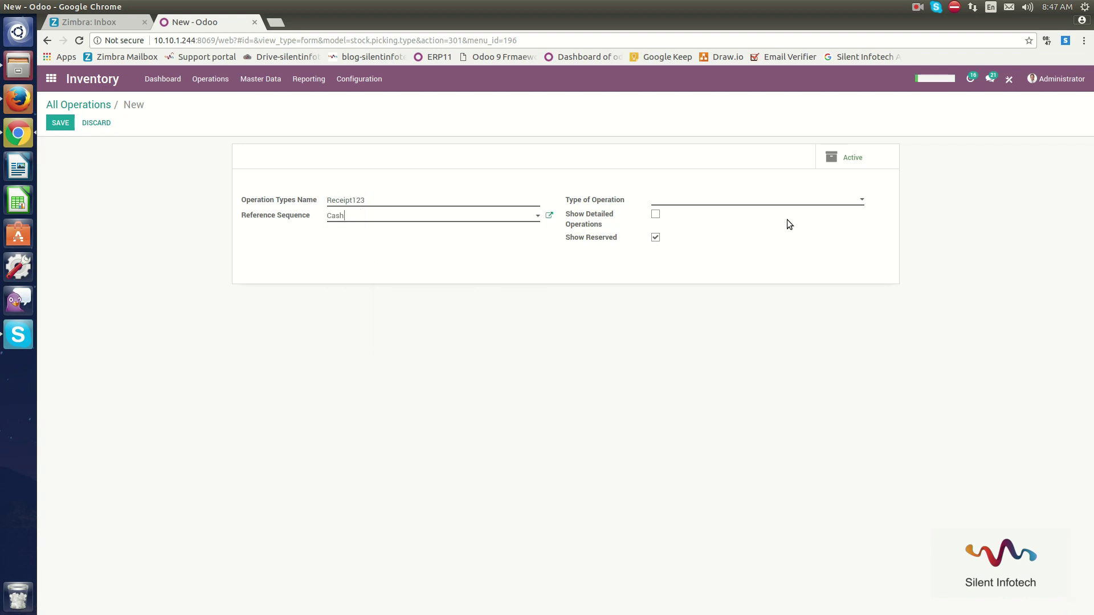
# Make Receipt123 a Vendors type returning via YourCompany: Delivery Orders, allow moving packs, and save.
pyautogui.click(689, 199)
pyautogui.click(693, 221)
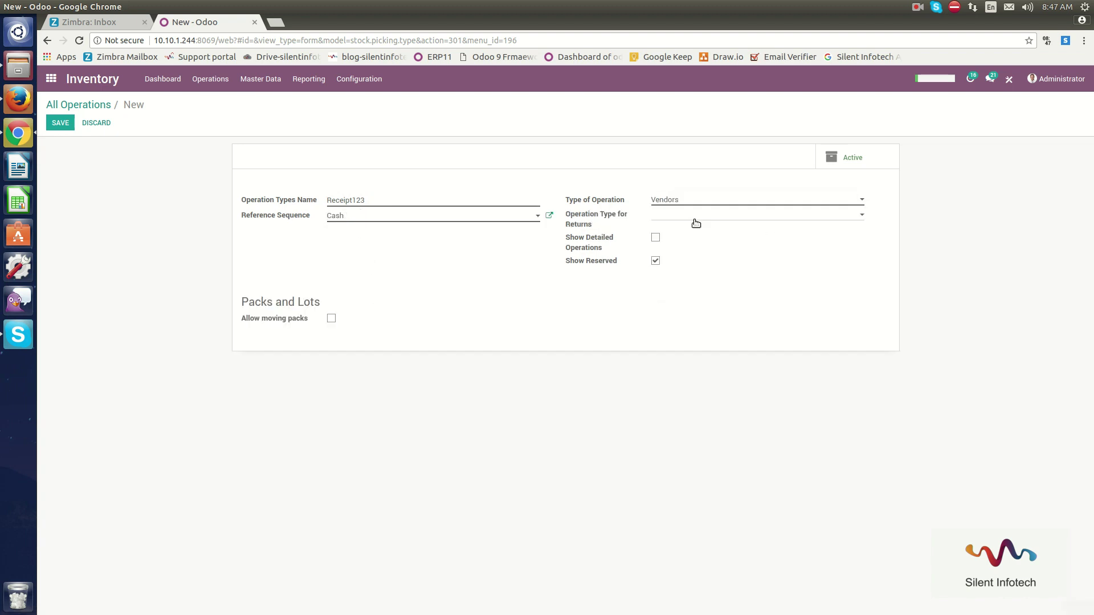
pyautogui.click(671, 220)
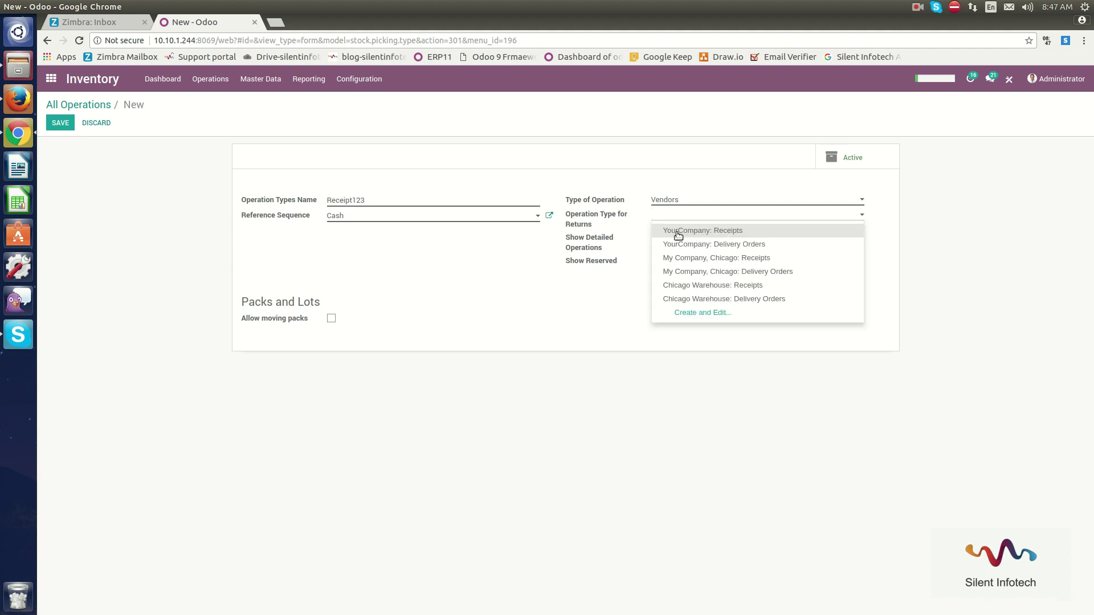
pyautogui.click(682, 244)
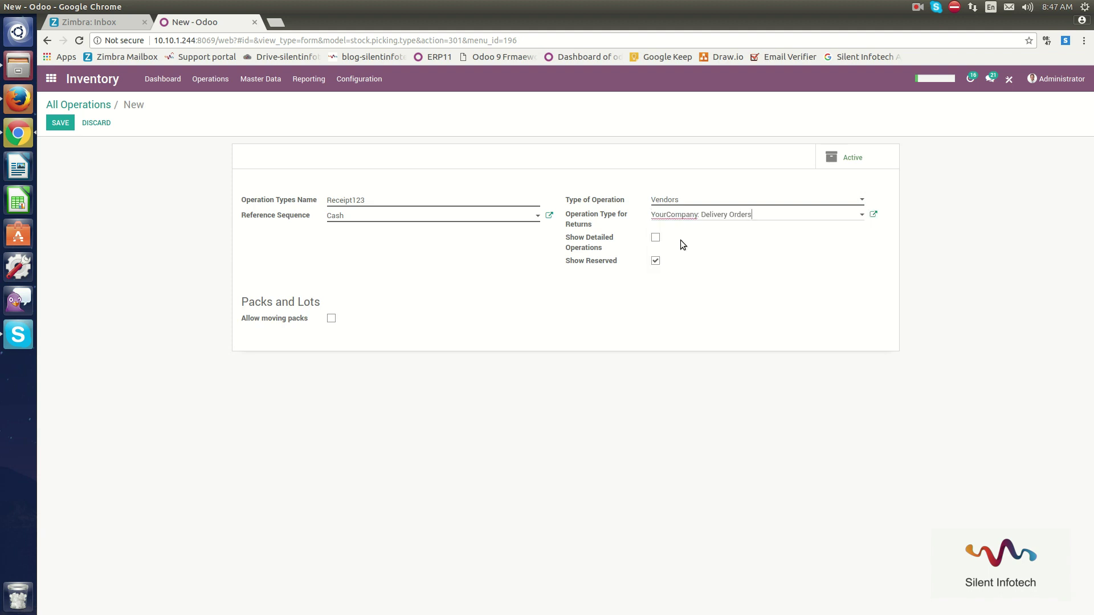
pyautogui.click(655, 238)
pyautogui.click(656, 239)
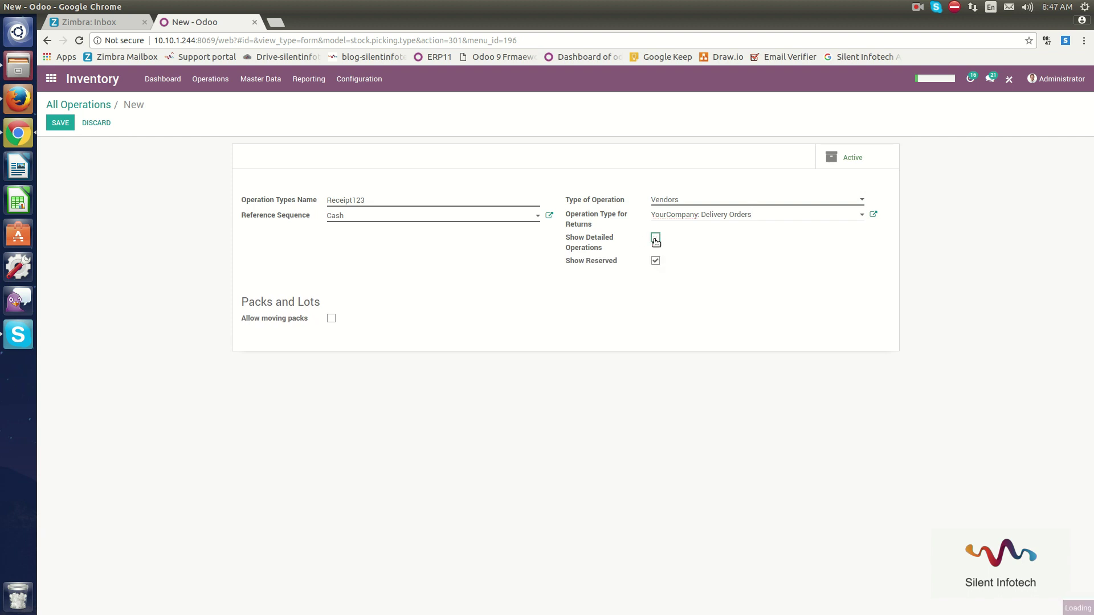
pyautogui.click(333, 320)
pyautogui.click(61, 125)
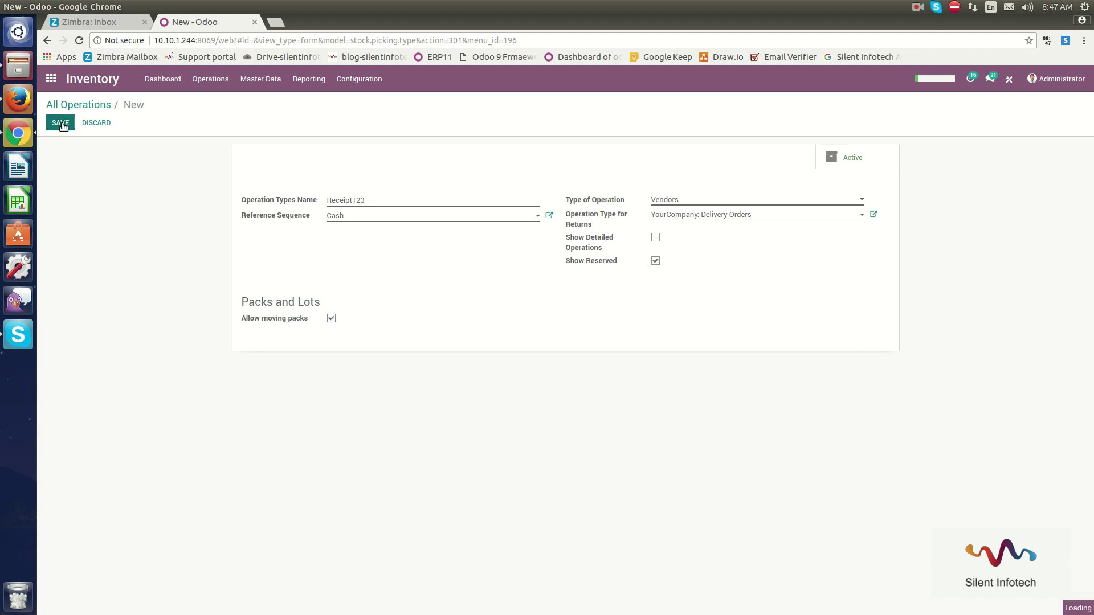
pyautogui.click(82, 108)
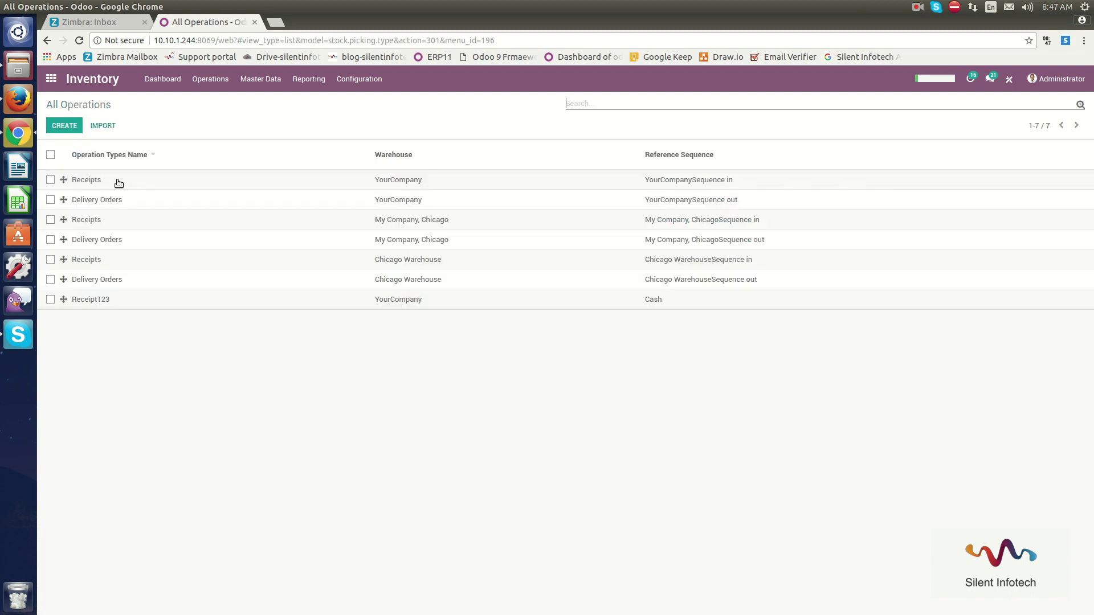
pyautogui.click(113, 301)
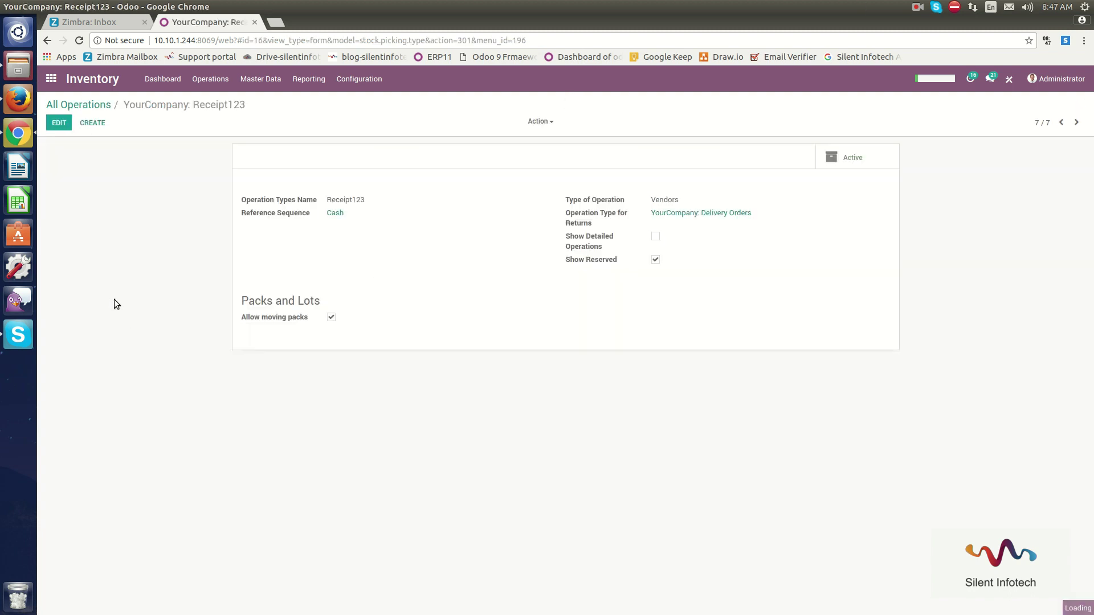
pyautogui.click(73, 105)
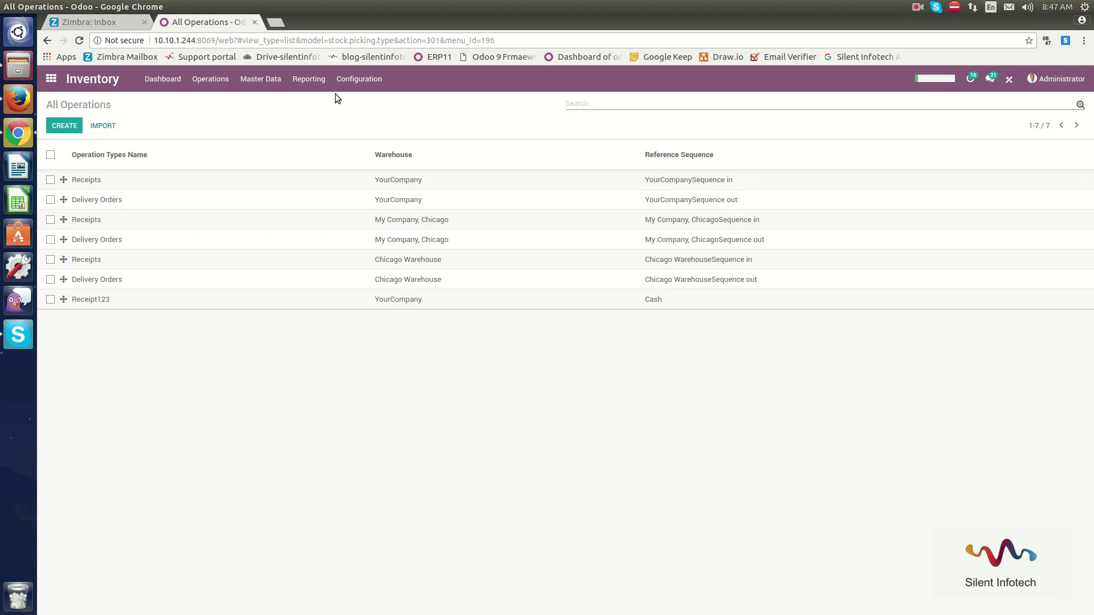
# Open Product Categories, start a new category, then discard it and return to the six-category list.
pyautogui.click(358, 81)
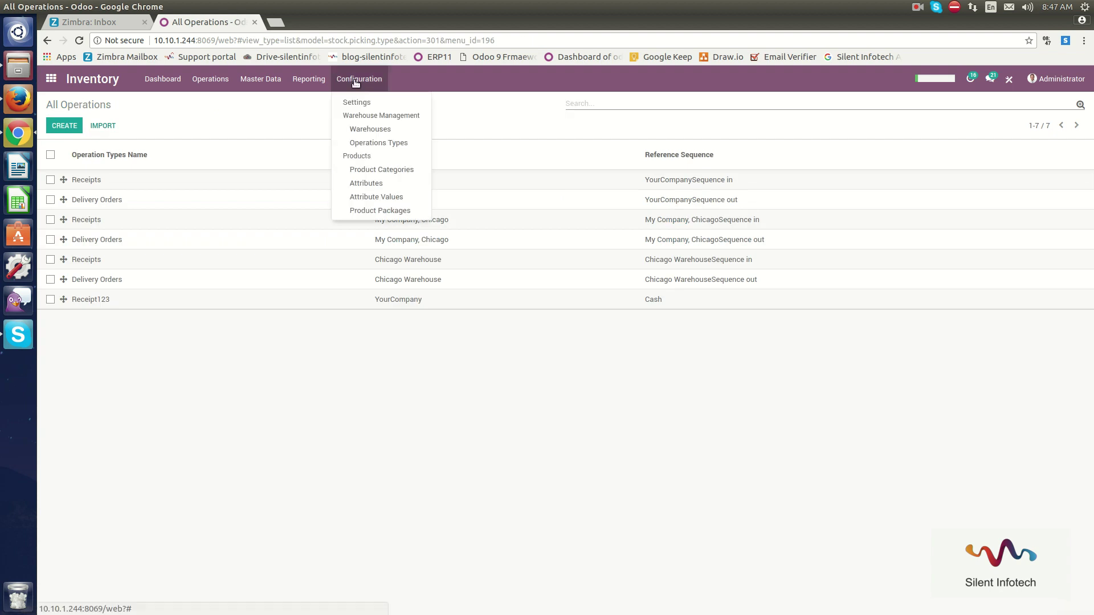
pyautogui.click(363, 171)
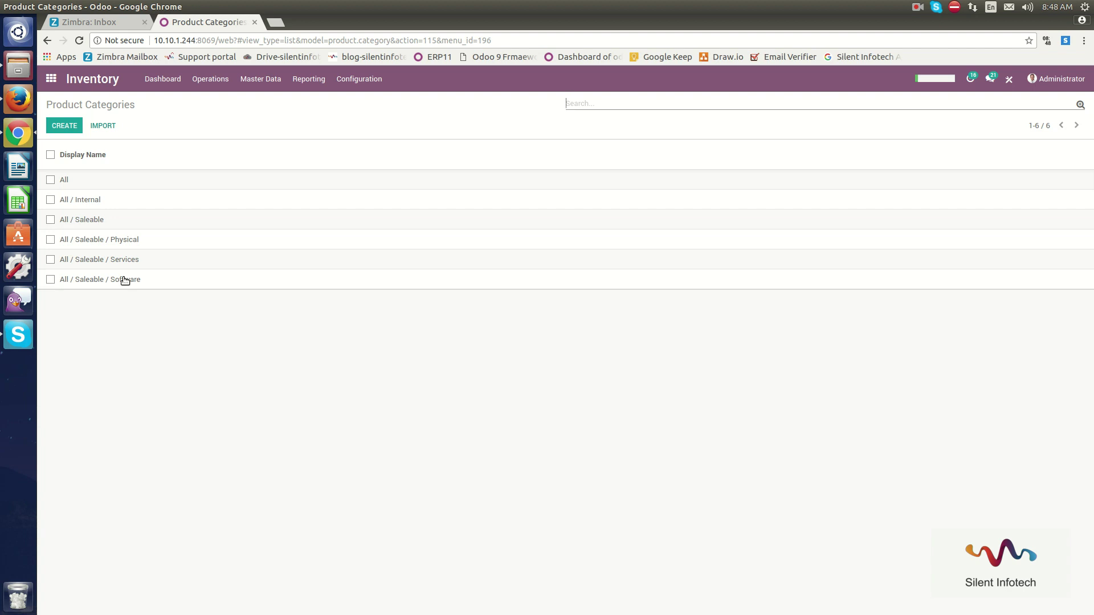
pyautogui.click(60, 128)
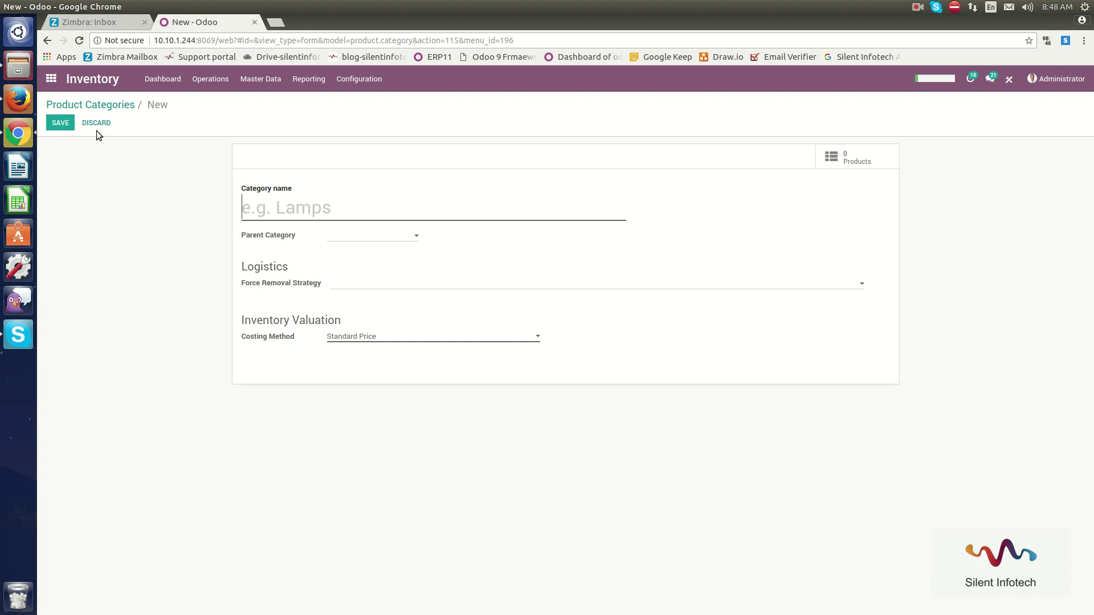
pyautogui.click(91, 105)
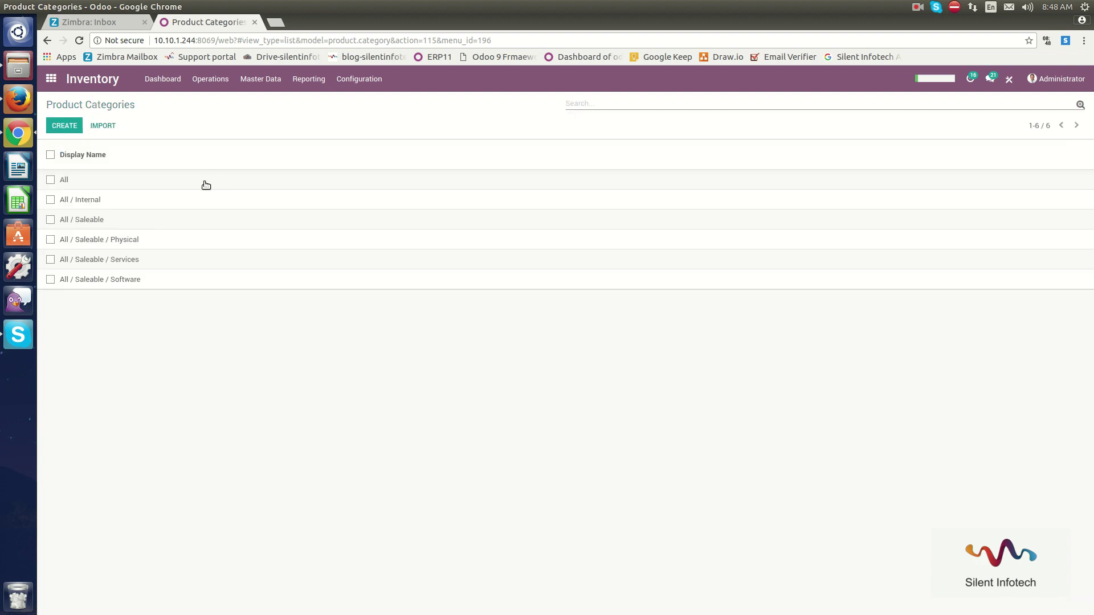
pyautogui.click(374, 84)
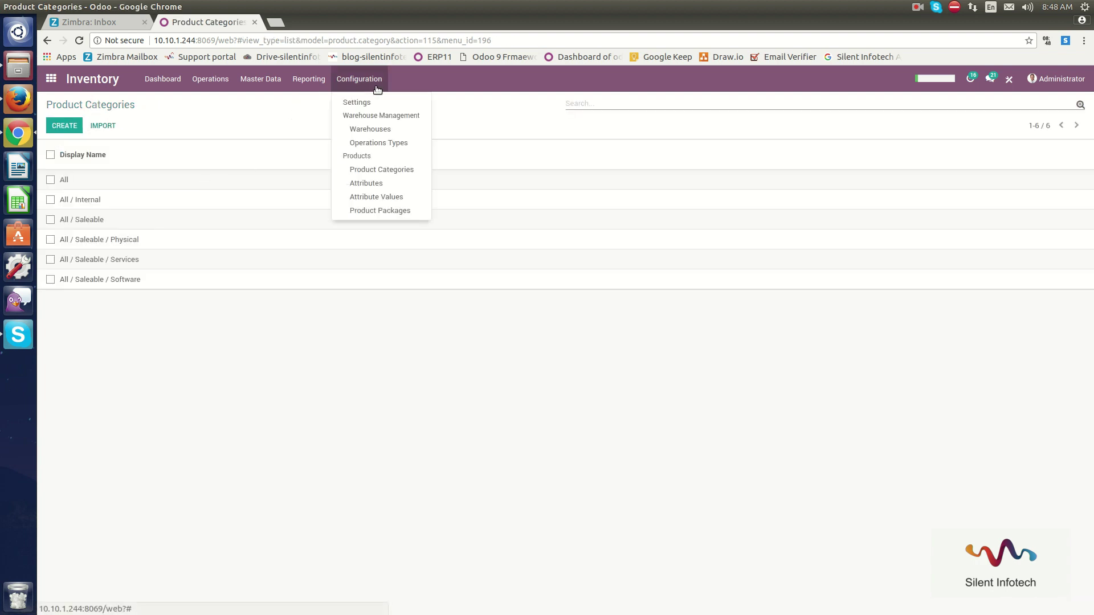
# Review the Color, Memory, shape, size, Type of watch and Wi-Fi attributes without changes.
pyautogui.click(372, 183)
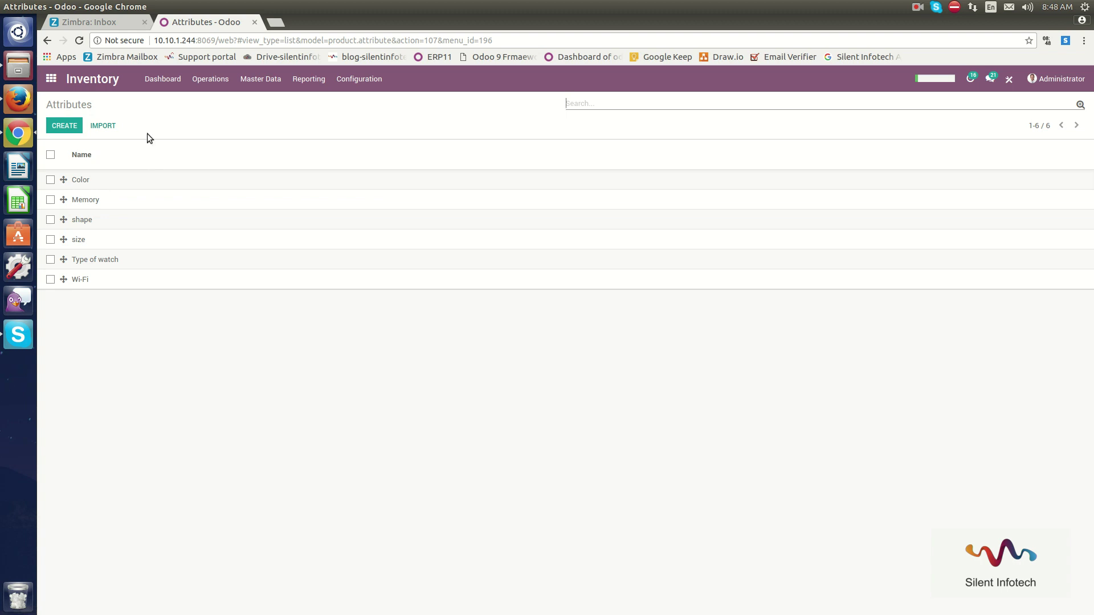
pyautogui.click(99, 179)
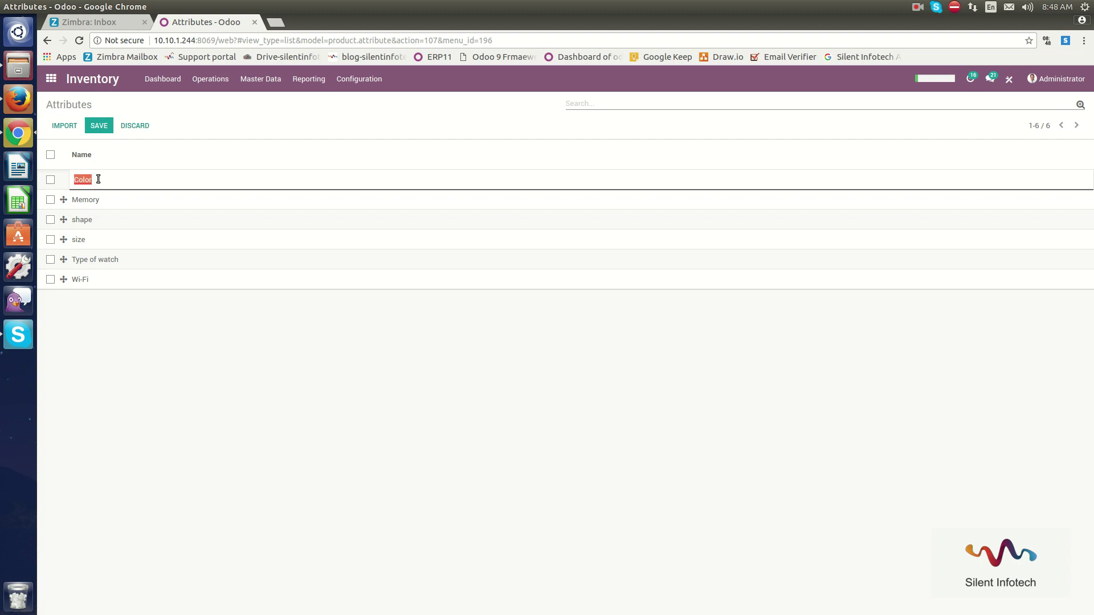
pyautogui.click(120, 201)
pyautogui.click(115, 219)
pyautogui.click(112, 240)
pyautogui.click(112, 259)
pyautogui.click(114, 279)
pyautogui.click(214, 104)
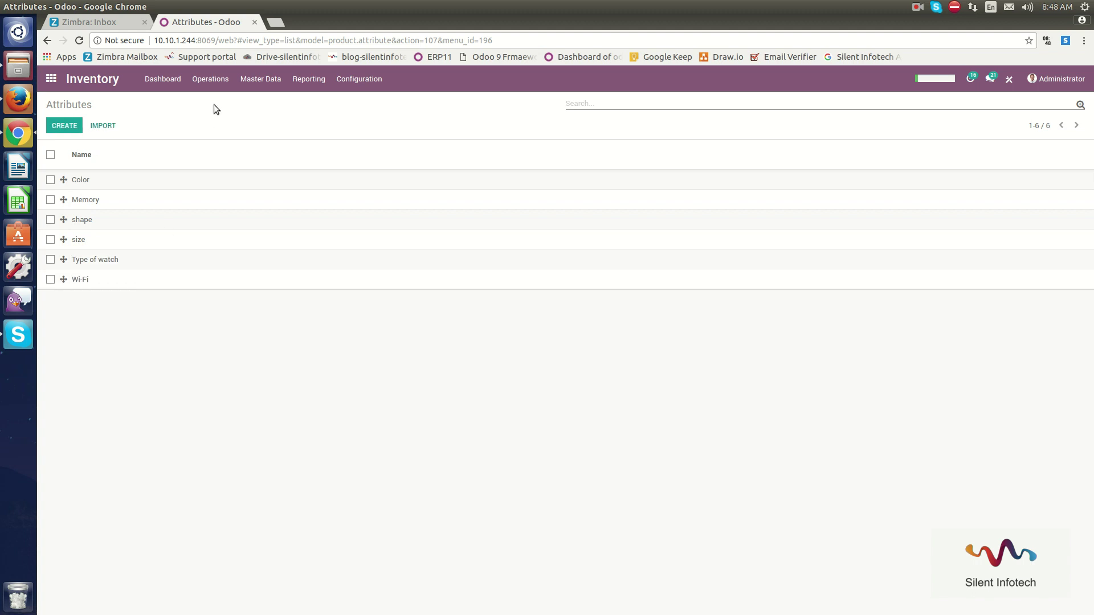
pyautogui.click(85, 182)
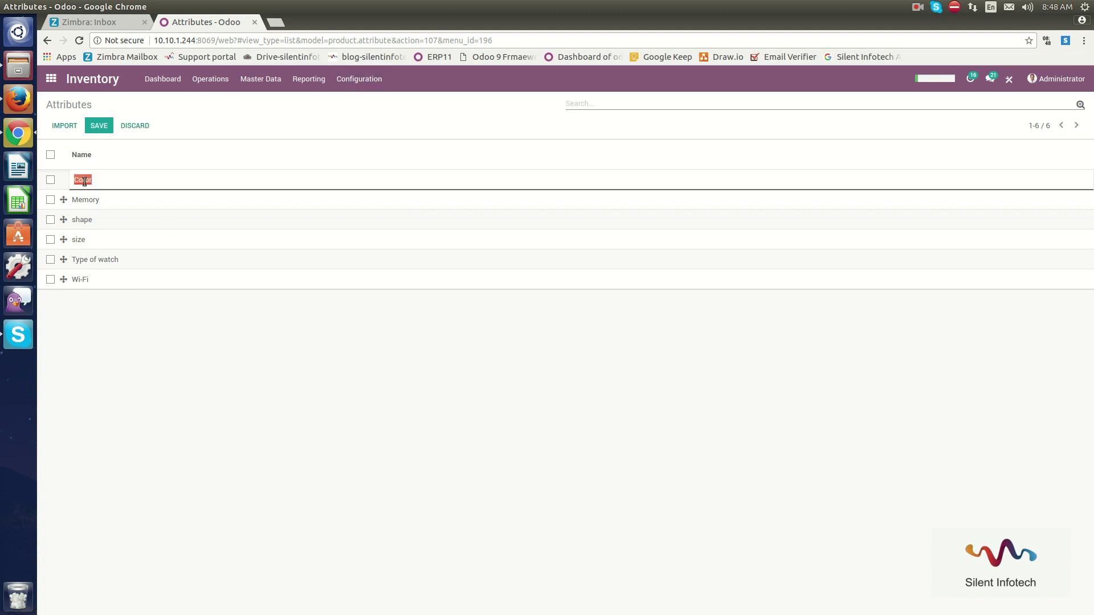
pyautogui.click(138, 126)
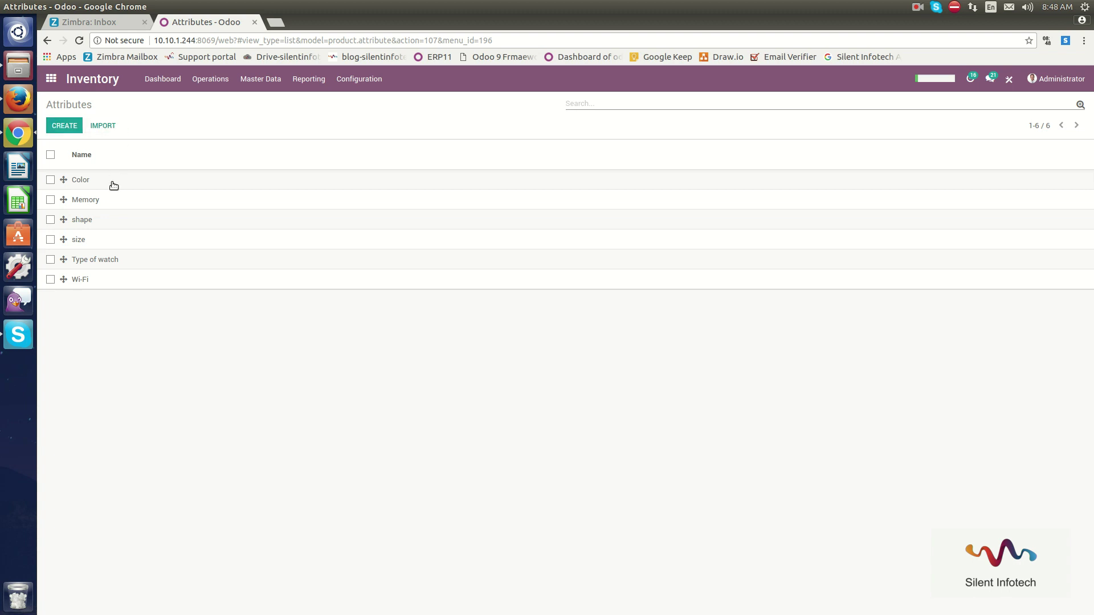
# Open the Attribute Values list.
pyautogui.click(358, 79)
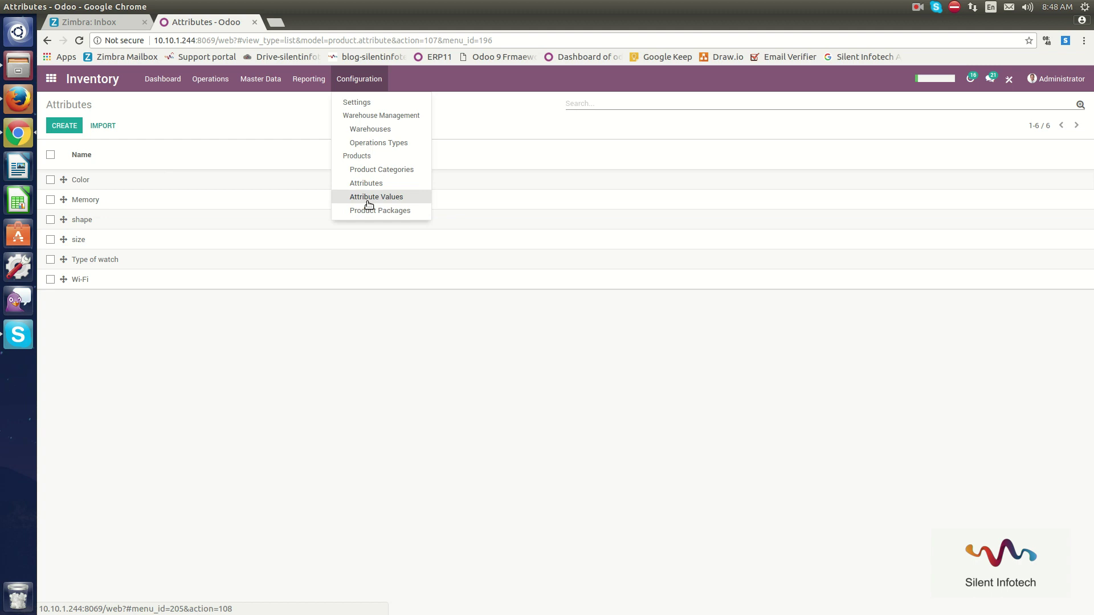
pyautogui.click(368, 197)
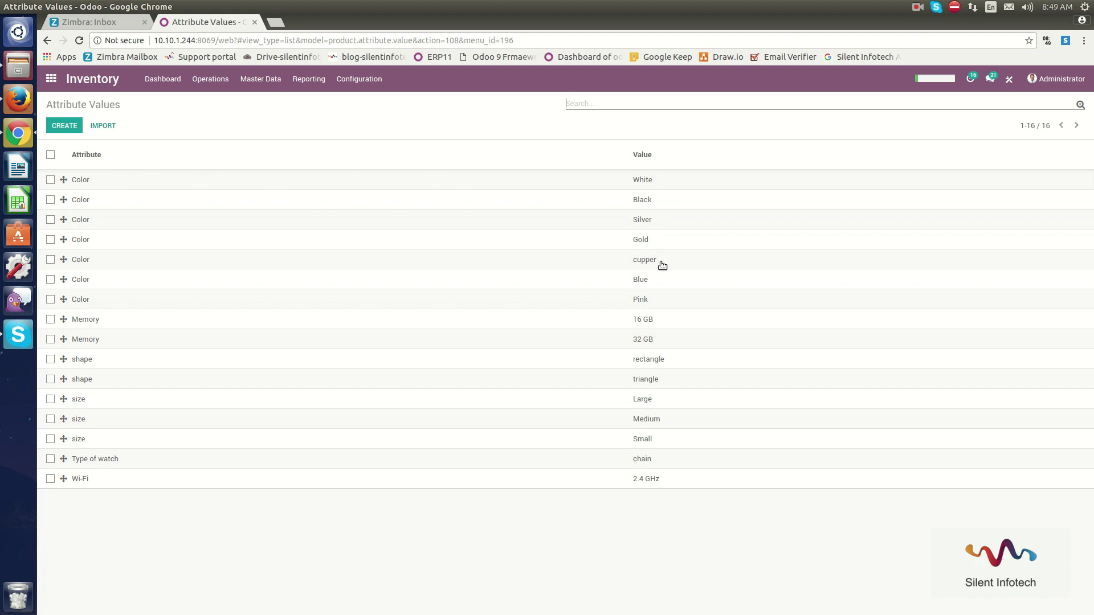
pyautogui.click(388, 77)
# Inspect the Home delievery package for Fridge (White, Large) and return to the list.
pyautogui.click(389, 209)
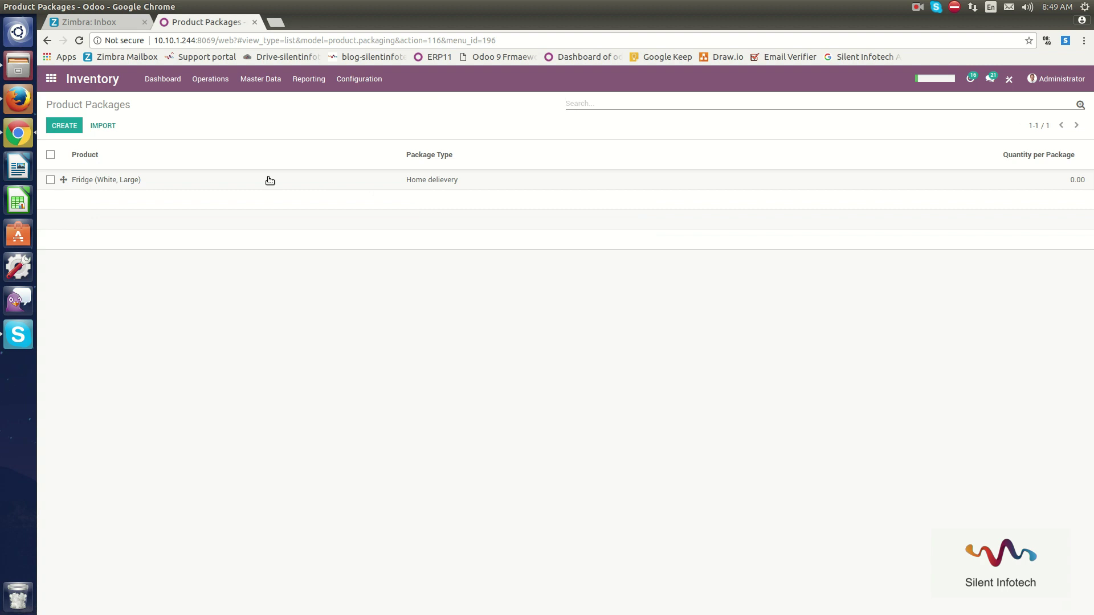
pyautogui.click(270, 180)
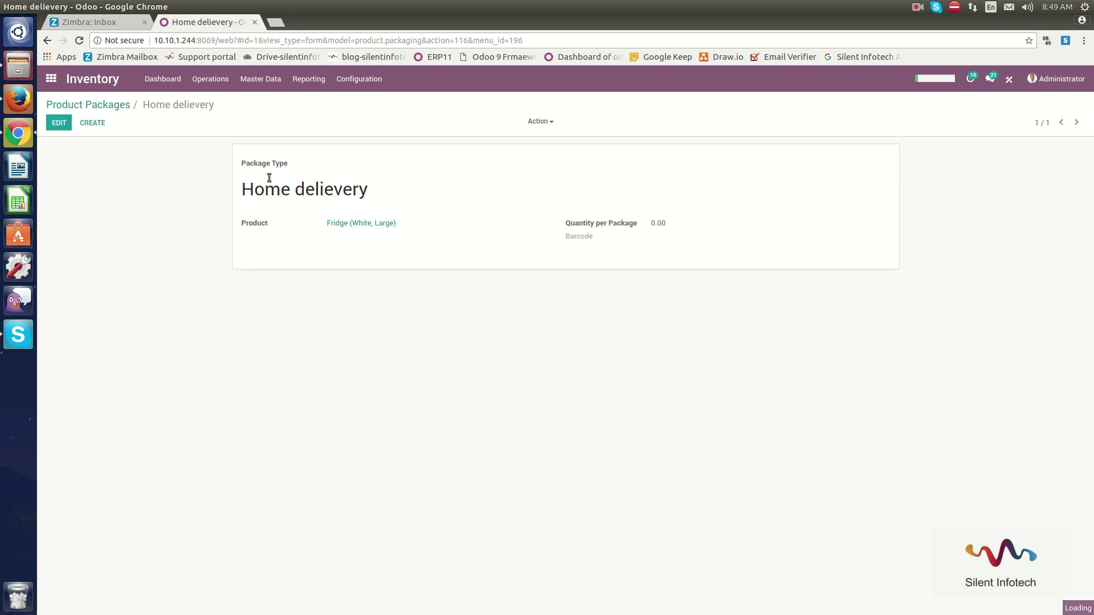
pyautogui.moveTo(262, 193); pyautogui.dragTo(363, 203)
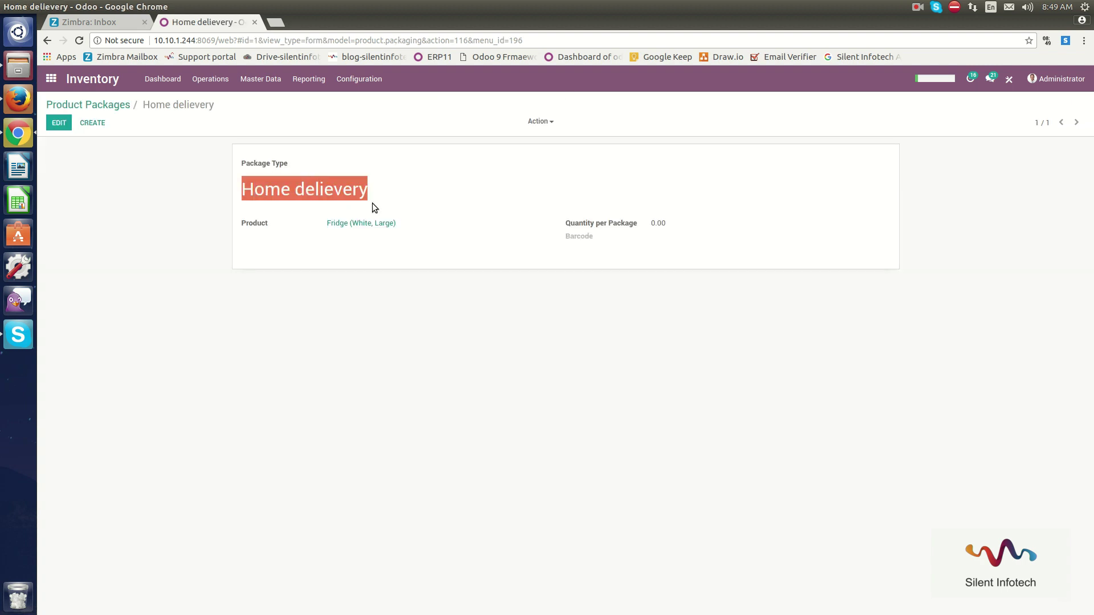
pyautogui.click(265, 192)
pyautogui.doubleClick(265, 192)
pyautogui.click(264, 192)
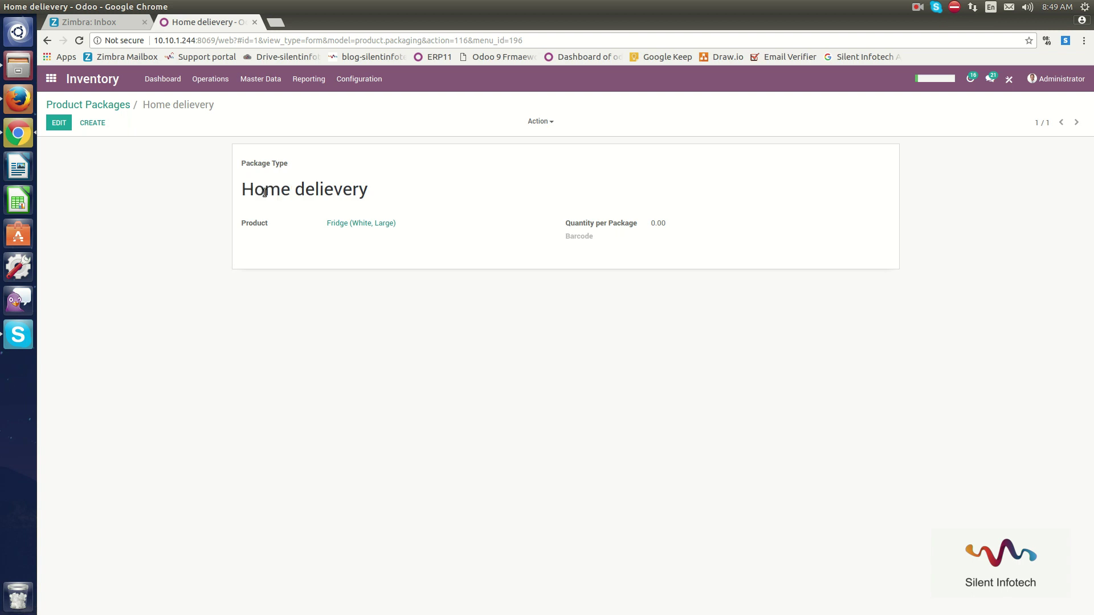
pyautogui.click(111, 104)
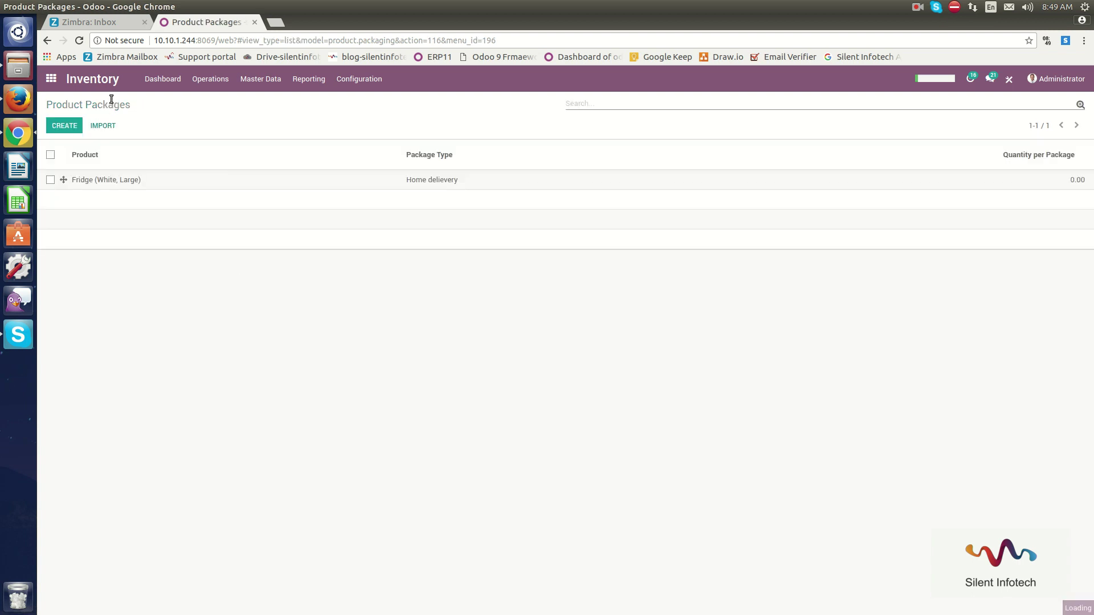
# Start a new product package, then abandon it blank and return to the list.
pyautogui.click(60, 123)
pyautogui.click(300, 188)
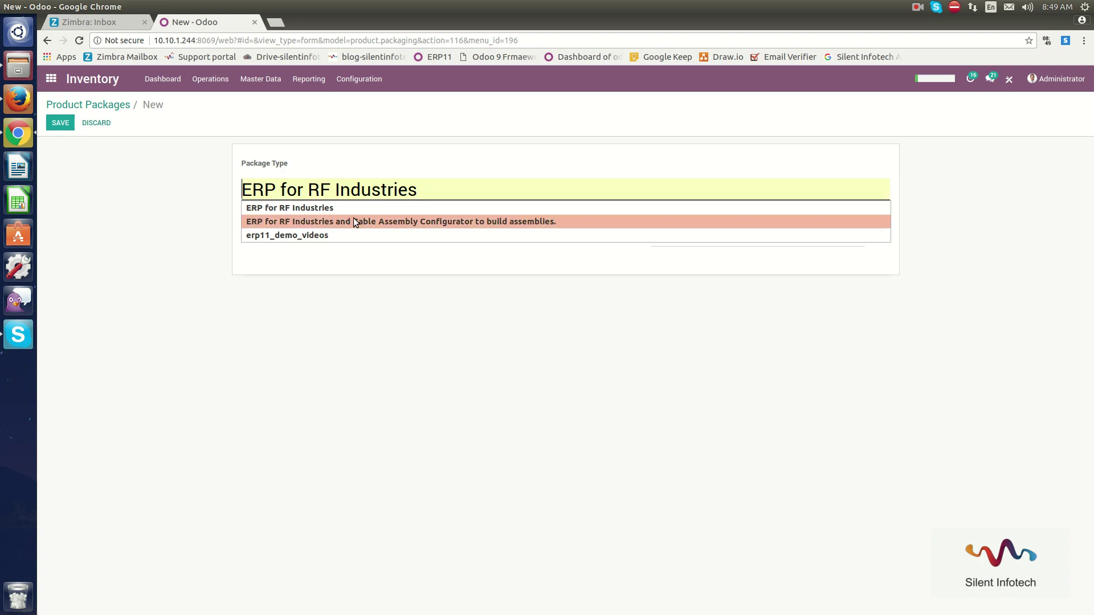
pyautogui.click(242, 285)
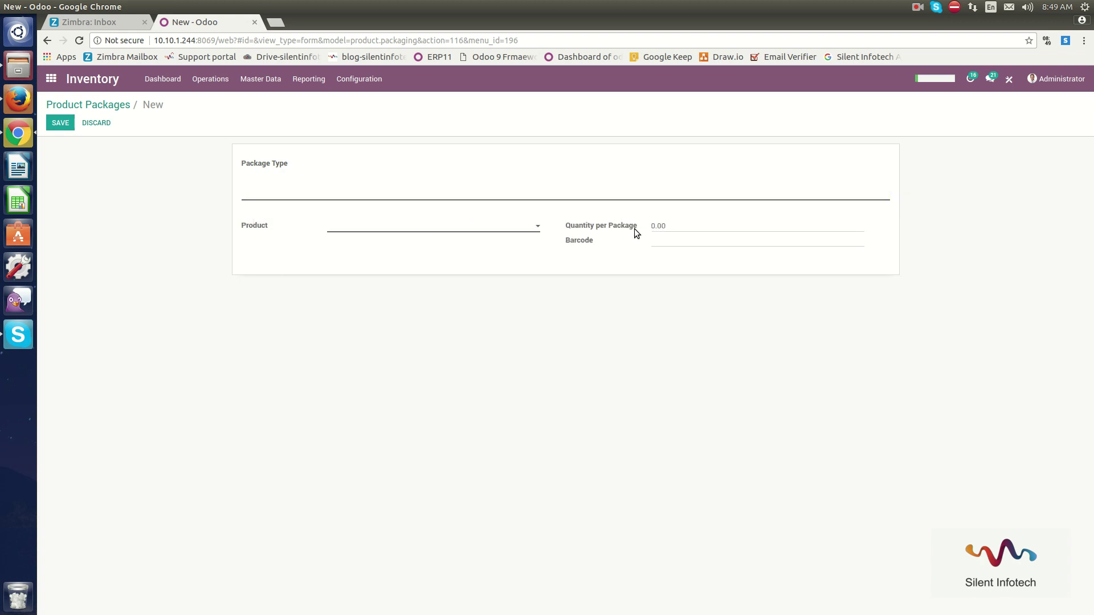
pyautogui.click(80, 106)
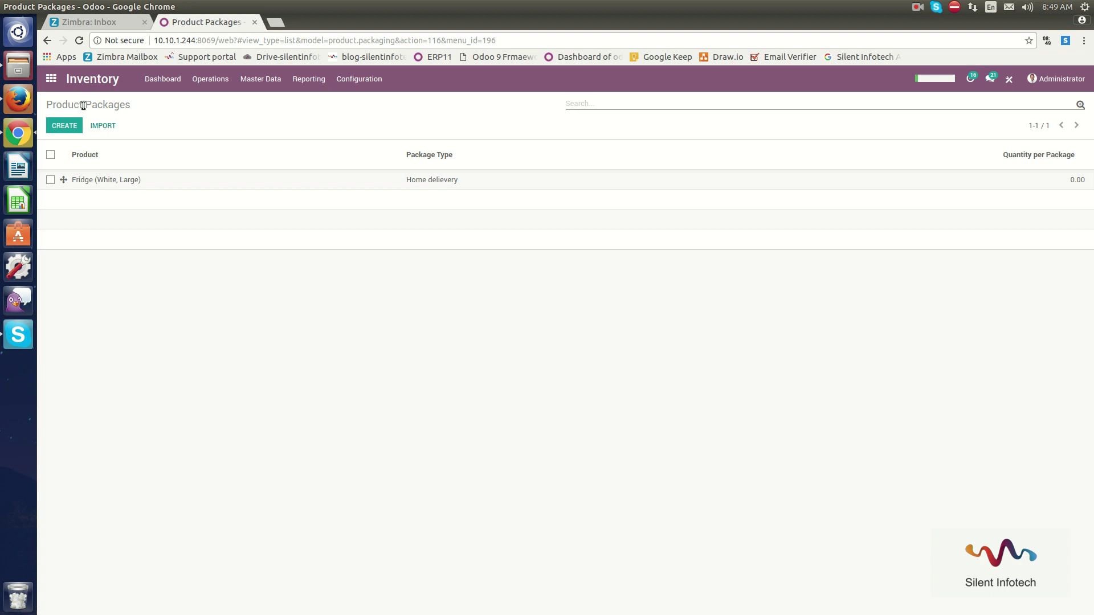
# Open the Master Data Products catalogue of 34 items and start a new product.
pyautogui.click(212, 82)
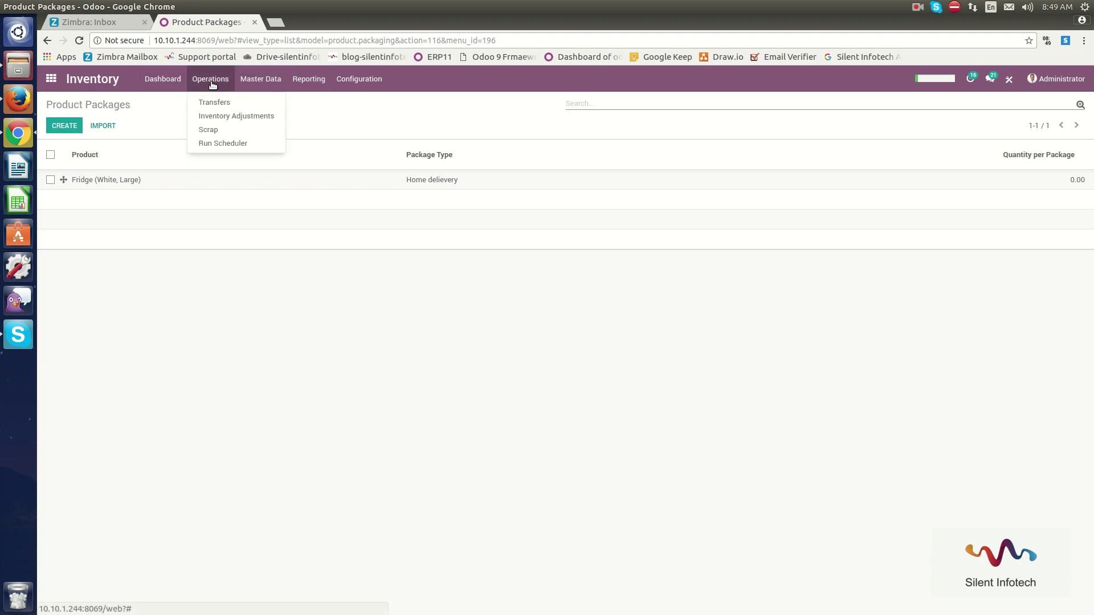
pyautogui.click(247, 84)
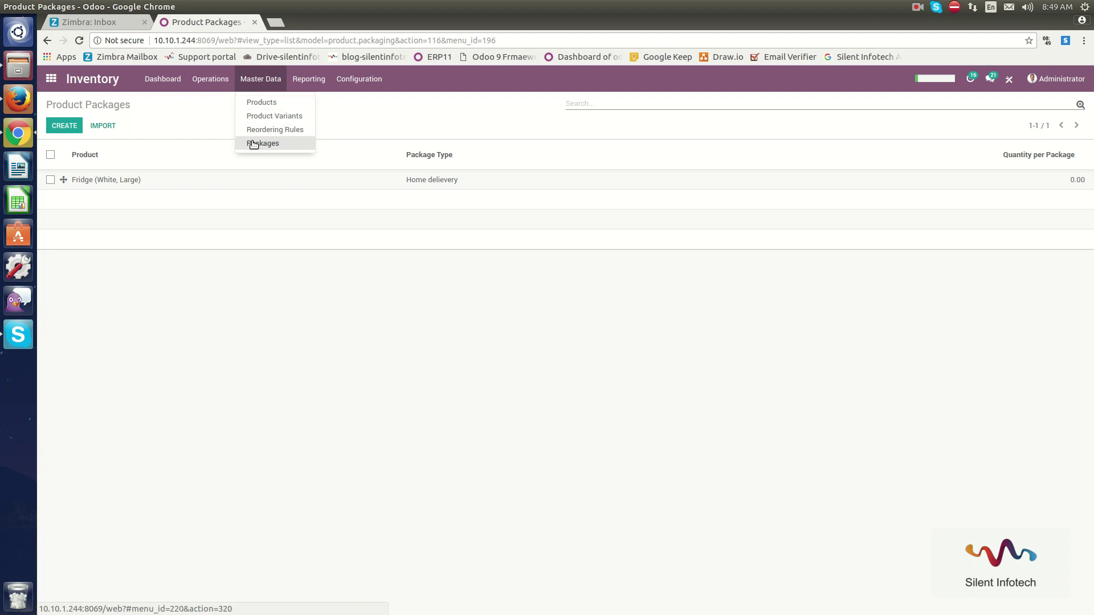
pyautogui.click(253, 100)
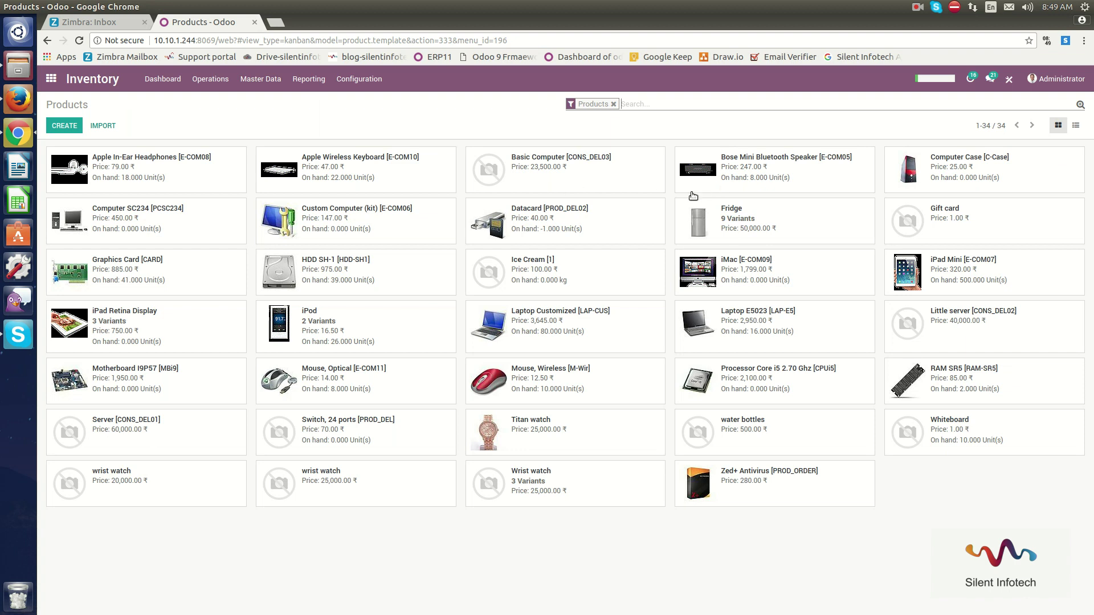
pyautogui.click(63, 127)
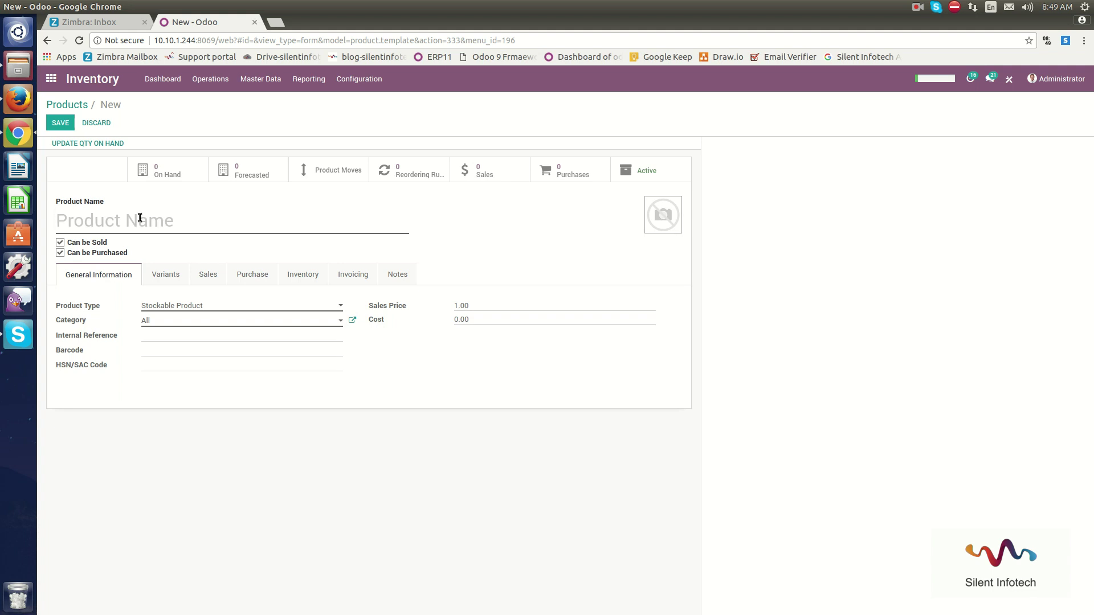
# Name the product Earings, make it Consumable, and keep category All.
pyautogui.write('Earings')
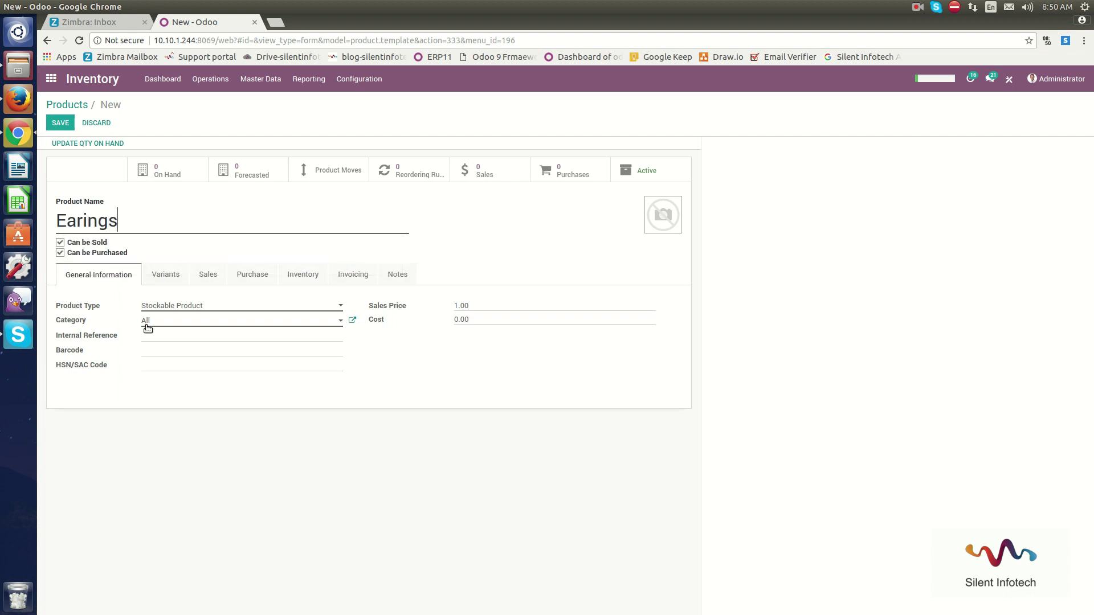
pyautogui.click(188, 308)
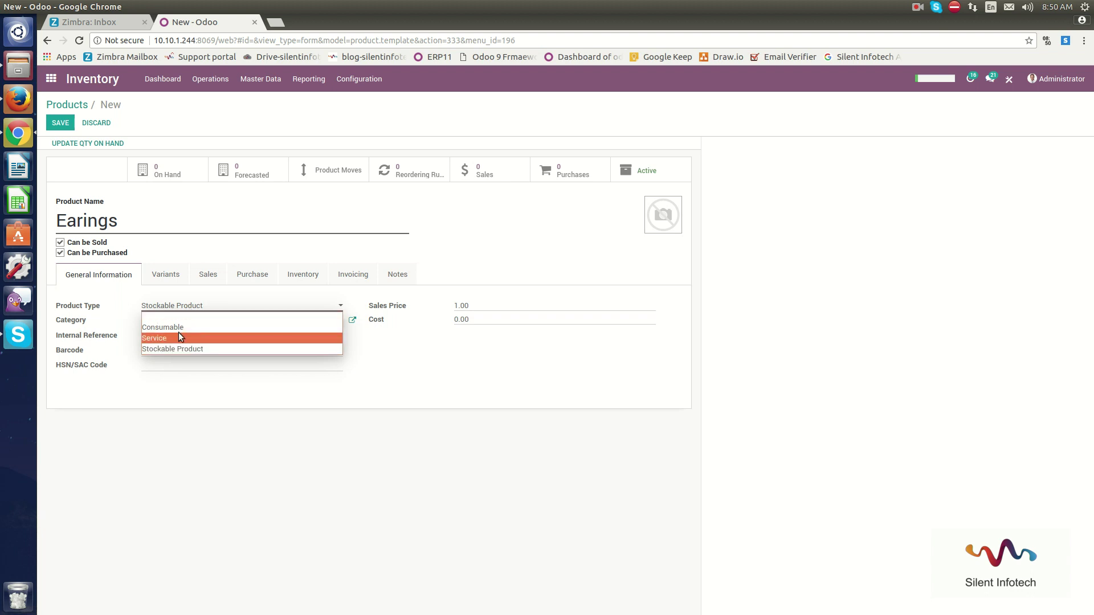
pyautogui.click(182, 328)
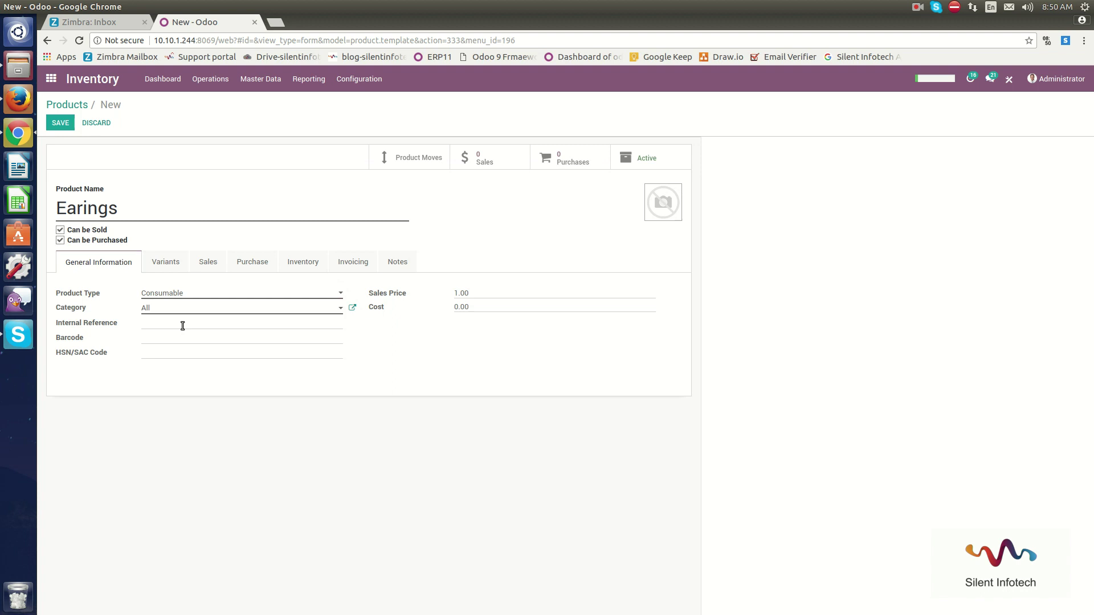
pyautogui.click(184, 311)
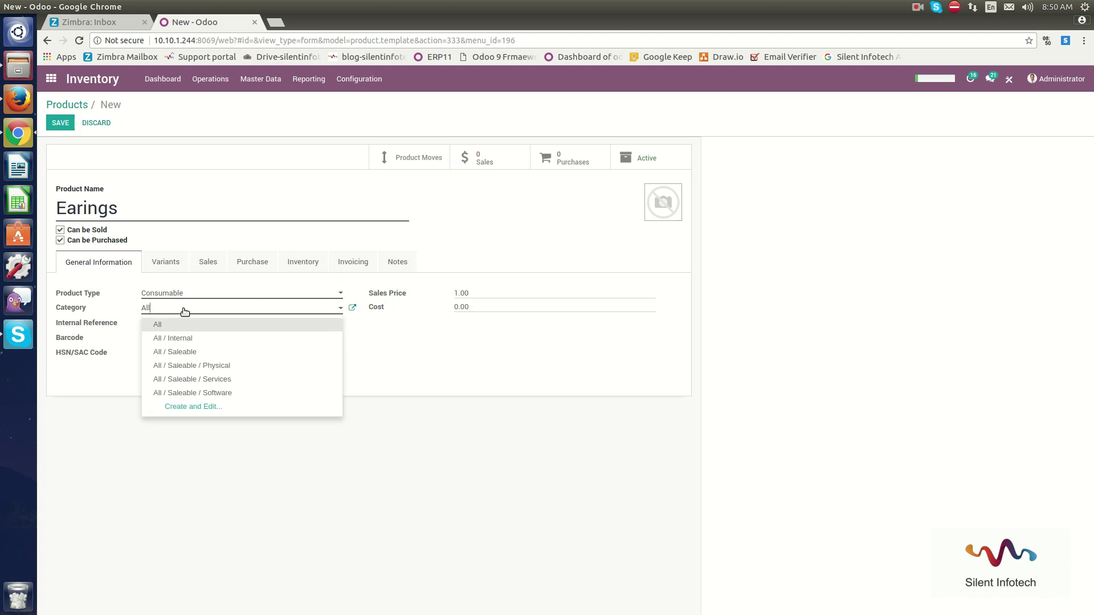
pyautogui.click(183, 324)
# Set the Earings sales price to 5,000.00 and cost to 5000.
pyautogui.click(495, 294)
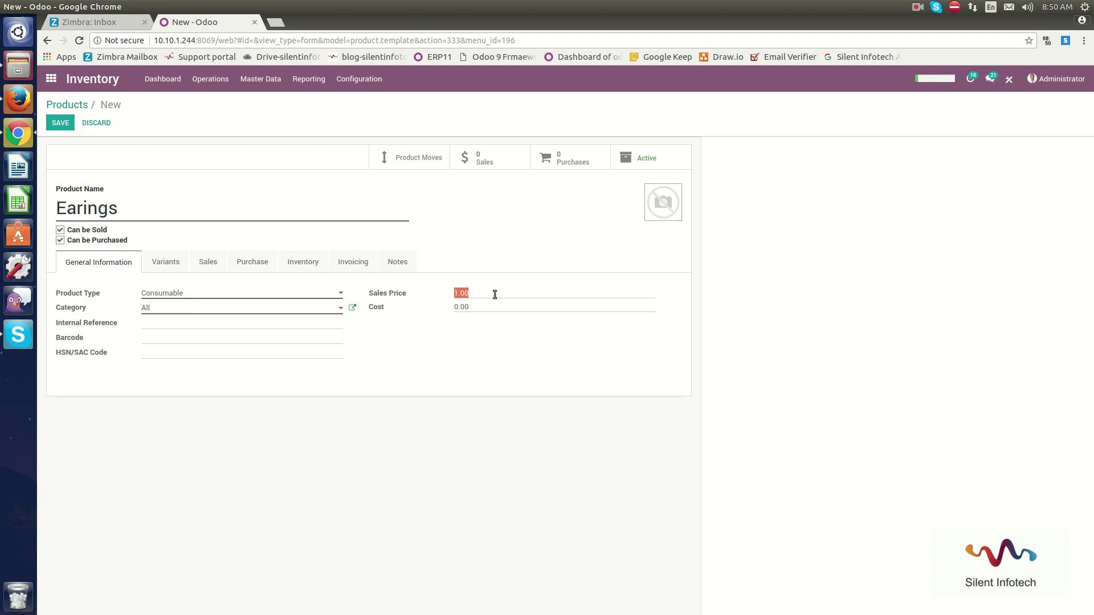
pyautogui.write('5000')
pyautogui.click(488, 306)
pyautogui.write('5000')
pyautogui.click(320, 202)
# Set Earings2.jpg as the Earings image, save the product, and reopen it for editing.
pyautogui.click(655, 194)
pyautogui.click(352, 187)
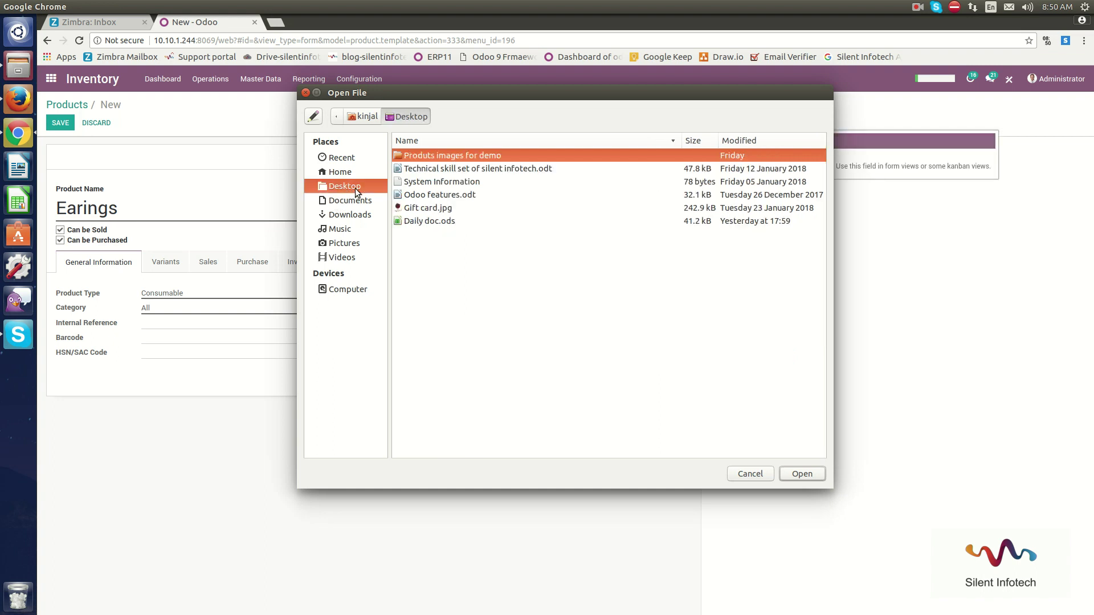
pyautogui.doubleClick(440, 155)
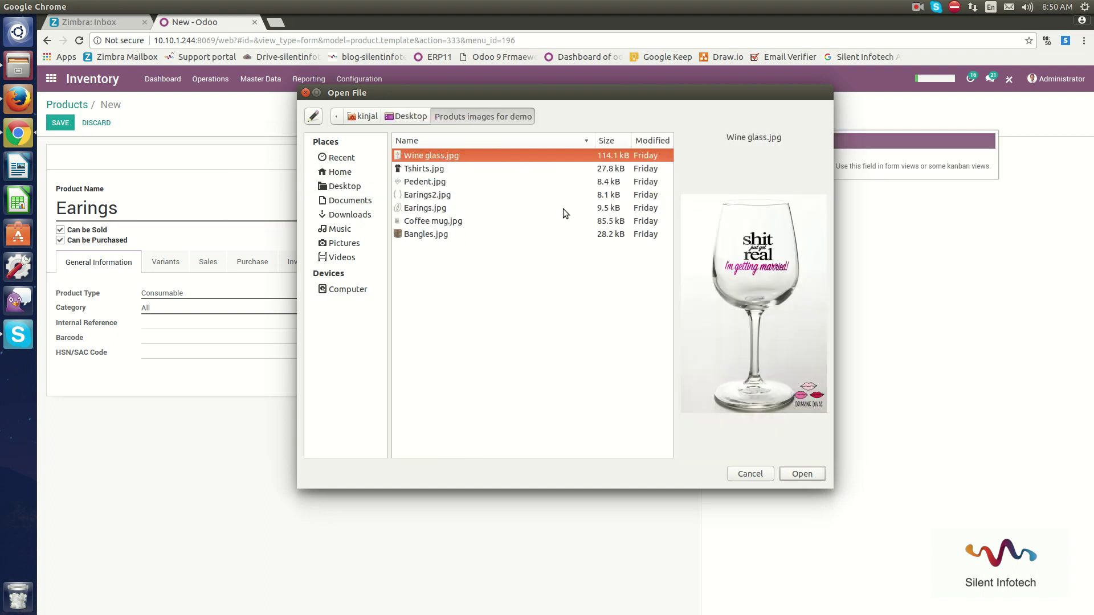
pyautogui.click(425, 195)
pyautogui.click(823, 475)
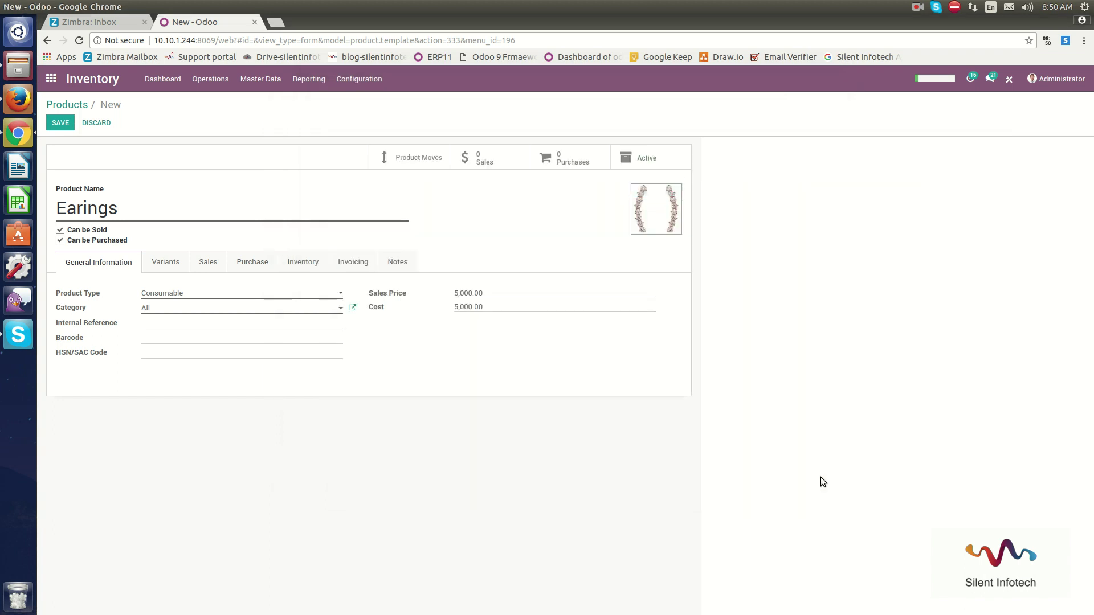
pyautogui.click(54, 123)
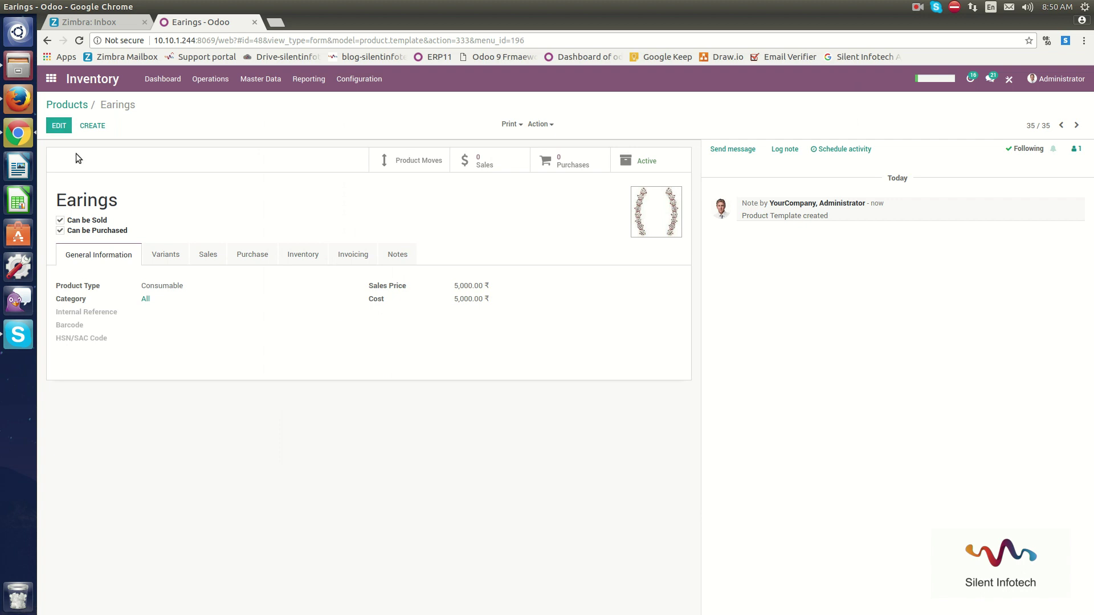
pyautogui.click(59, 126)
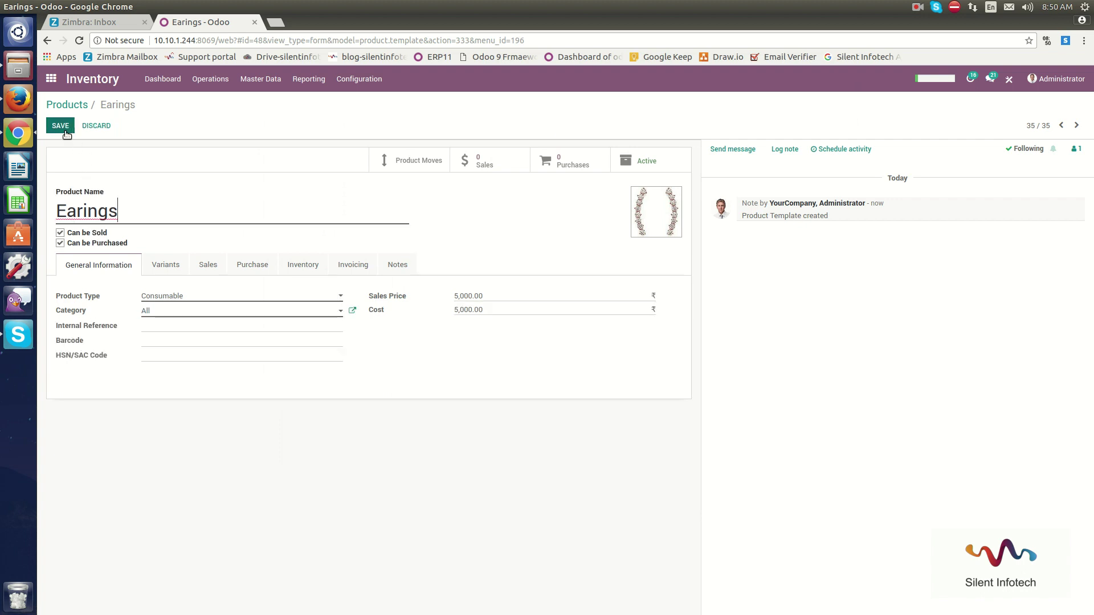
pyautogui.click(174, 264)
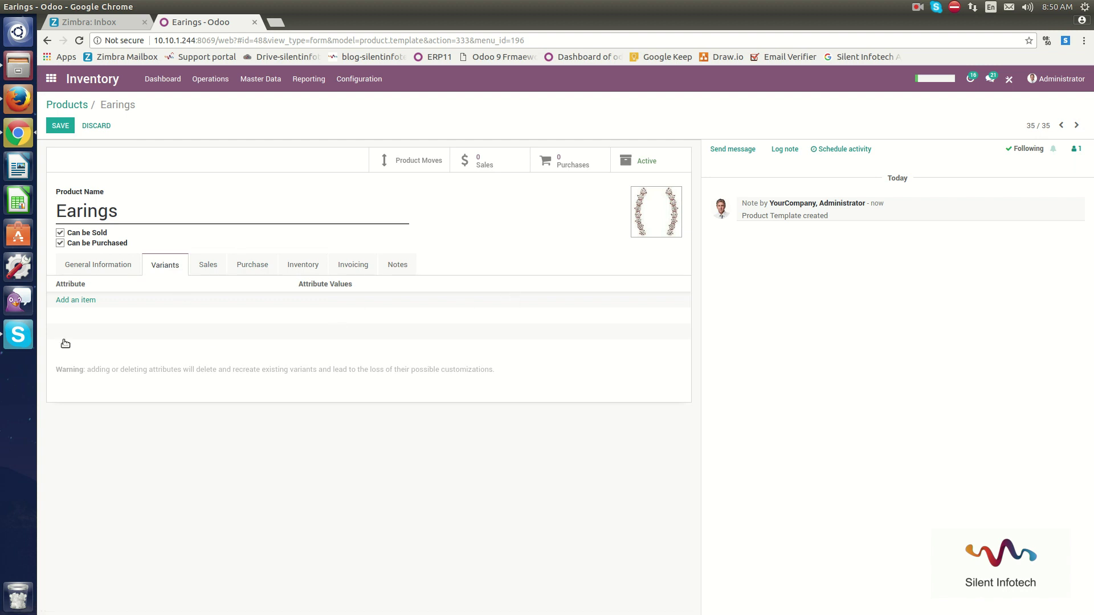
# Add a Color attribute line to the Earings variants.
pyautogui.click(86, 300)
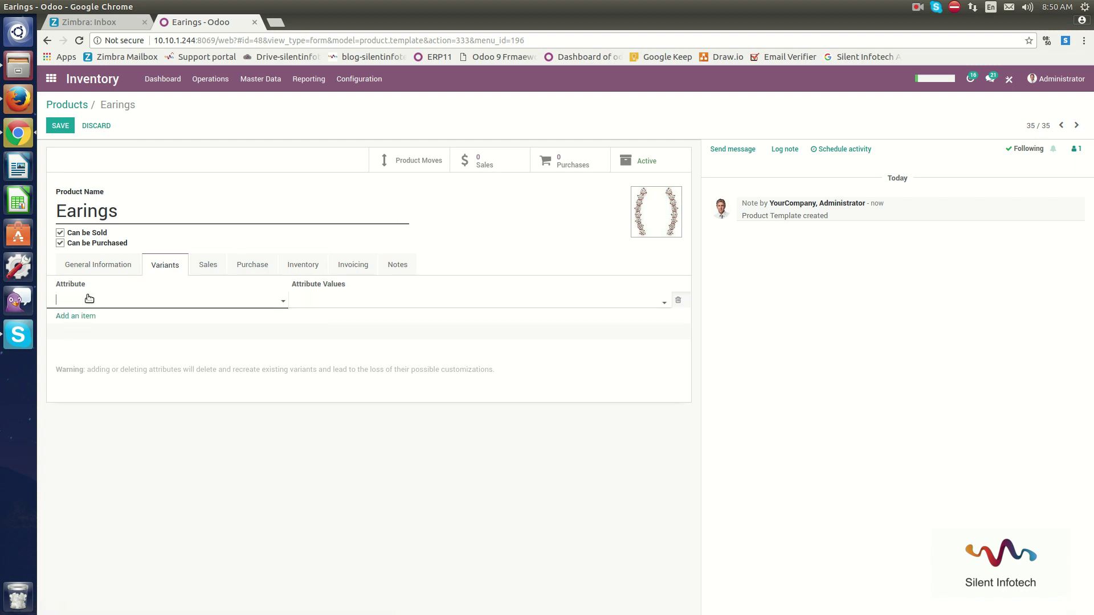
pyautogui.click(89, 299)
pyautogui.write('Color')
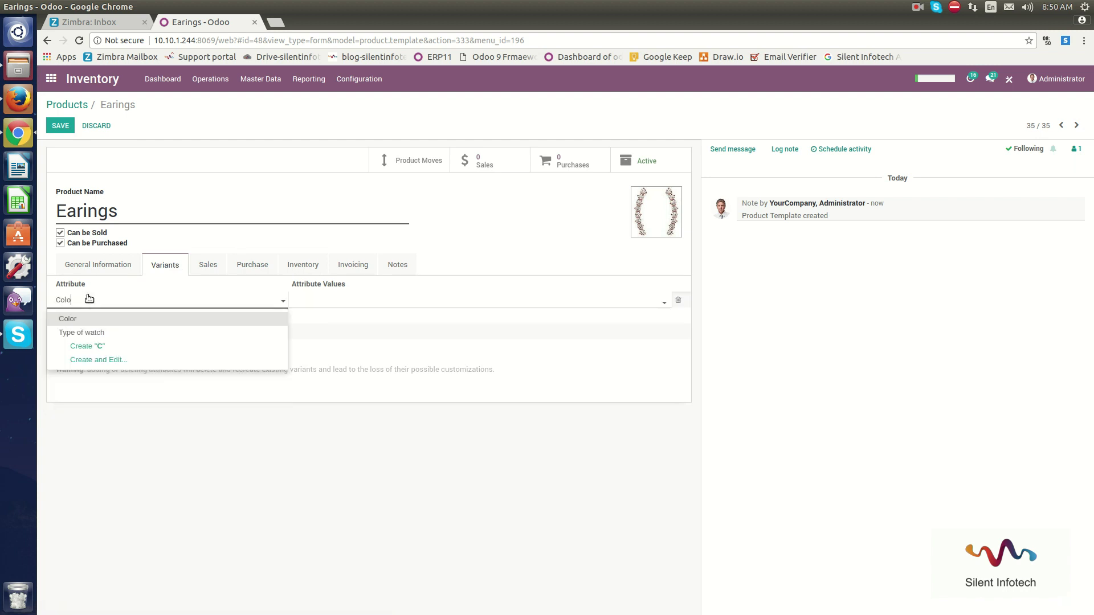
pyautogui.click(106, 319)
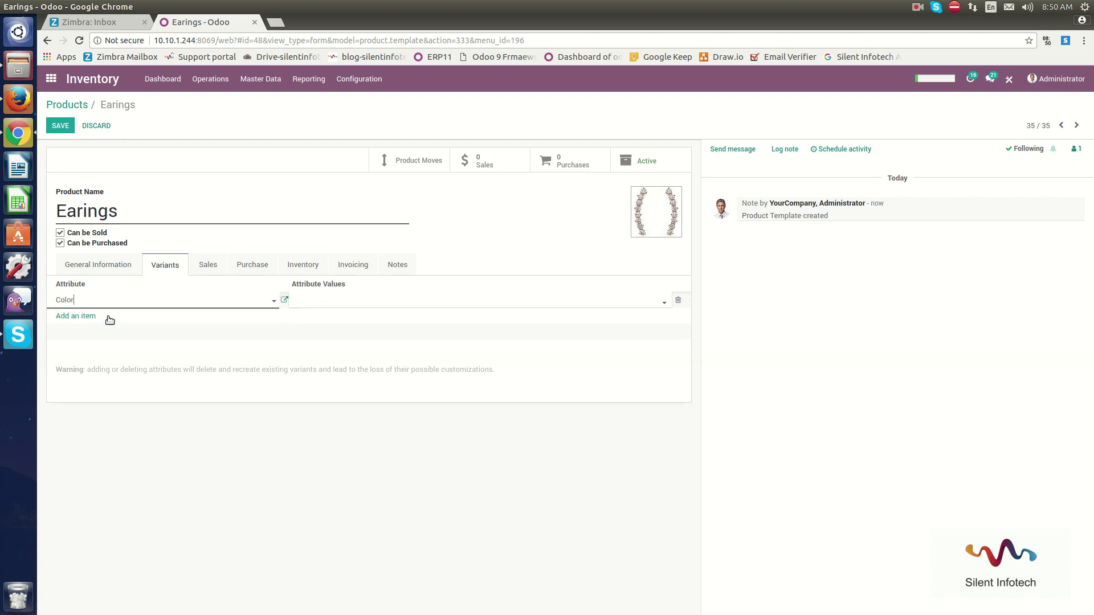
# Give the Color attribute the values Gold, Silver and cupper.
pyautogui.click(360, 303)
pyautogui.write('Gold')
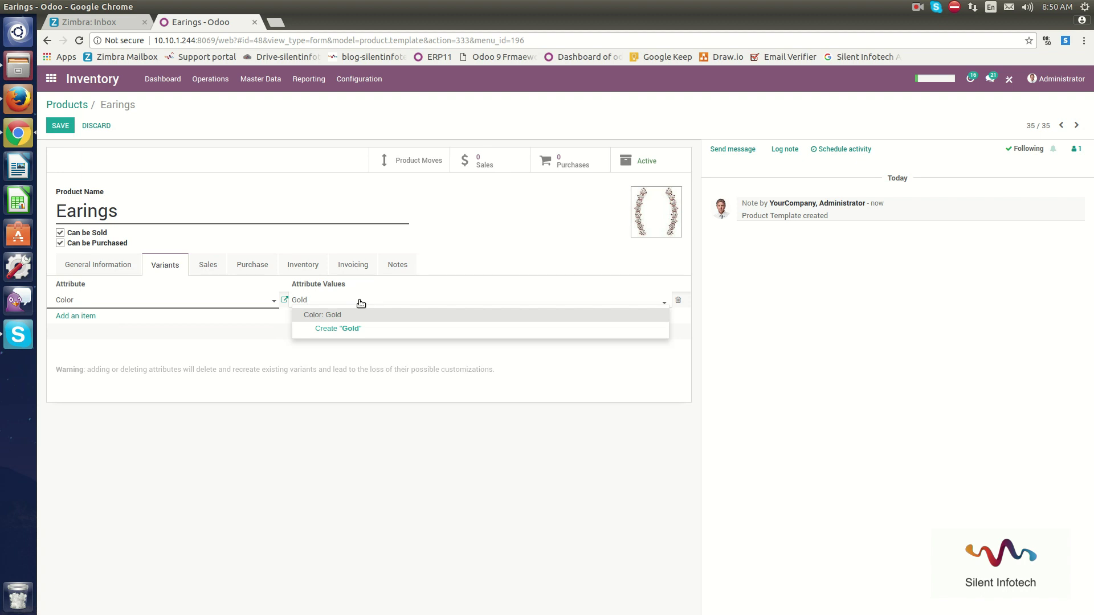
pyautogui.press('Return')
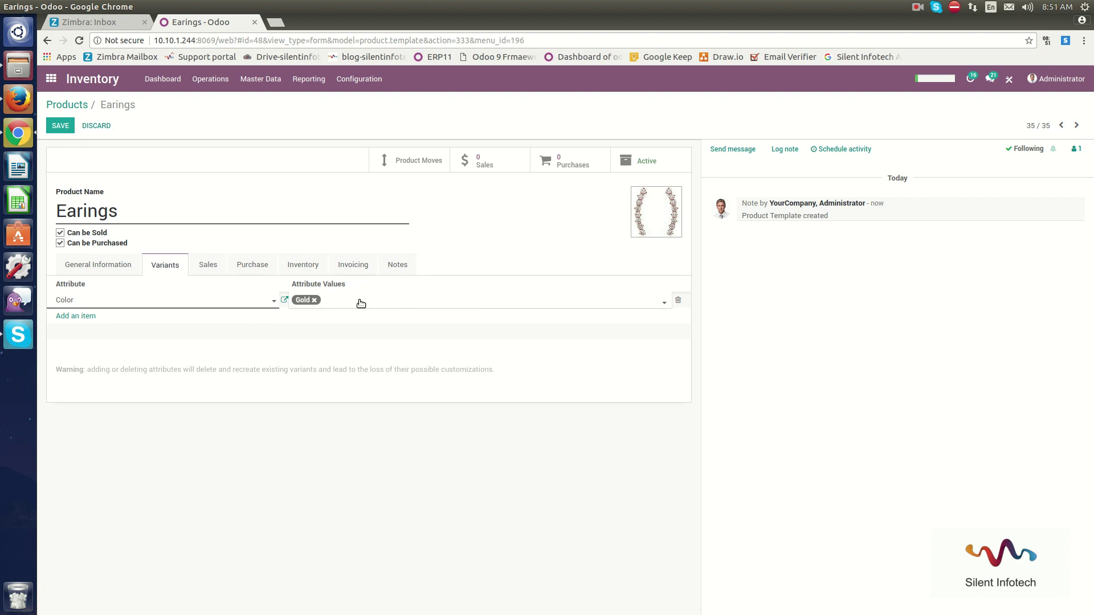
pyautogui.click(360, 303)
pyautogui.write('silver')
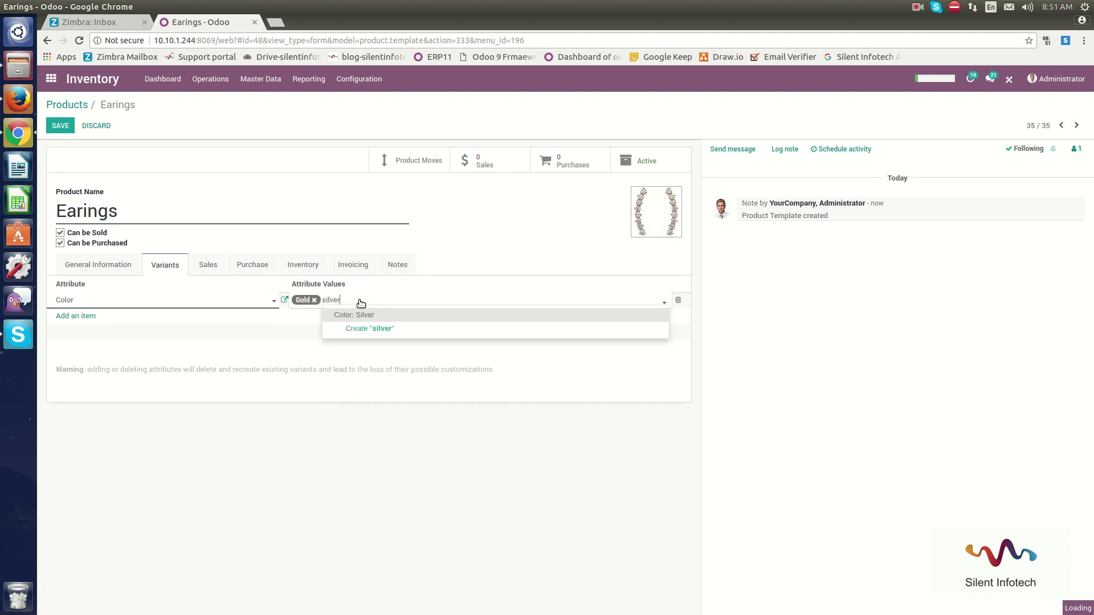
pyautogui.press('Return')
pyautogui.write('cu')
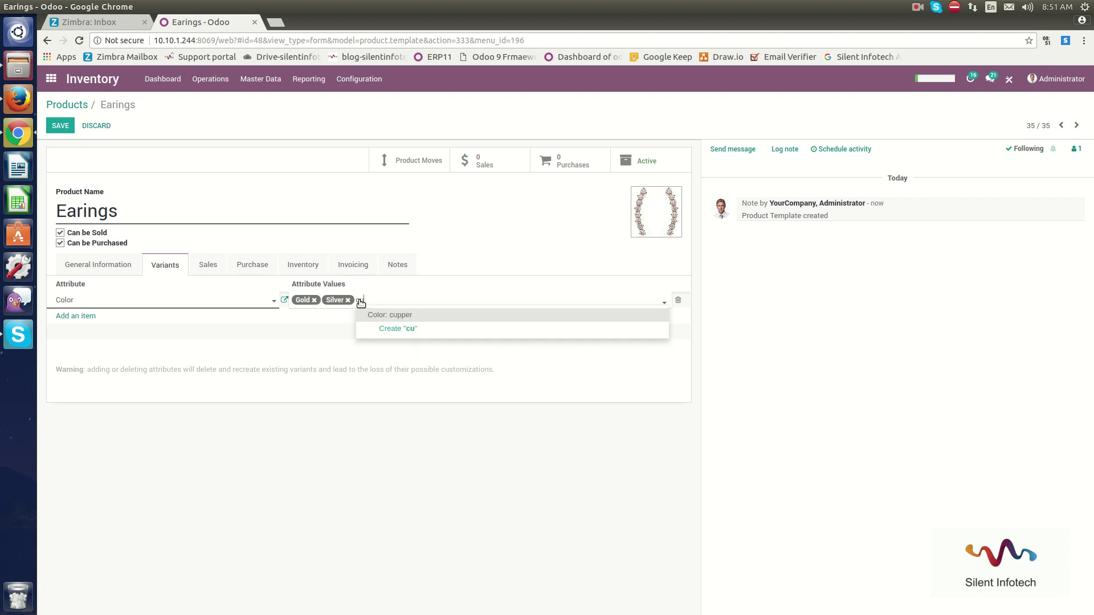
pyautogui.press('Return')
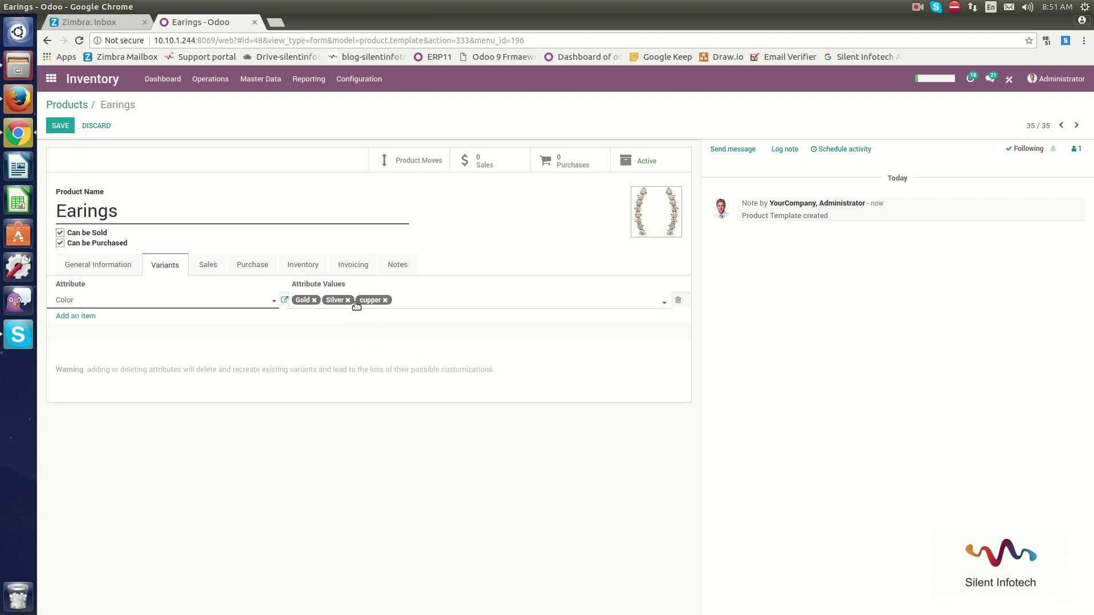
pyautogui.click(208, 267)
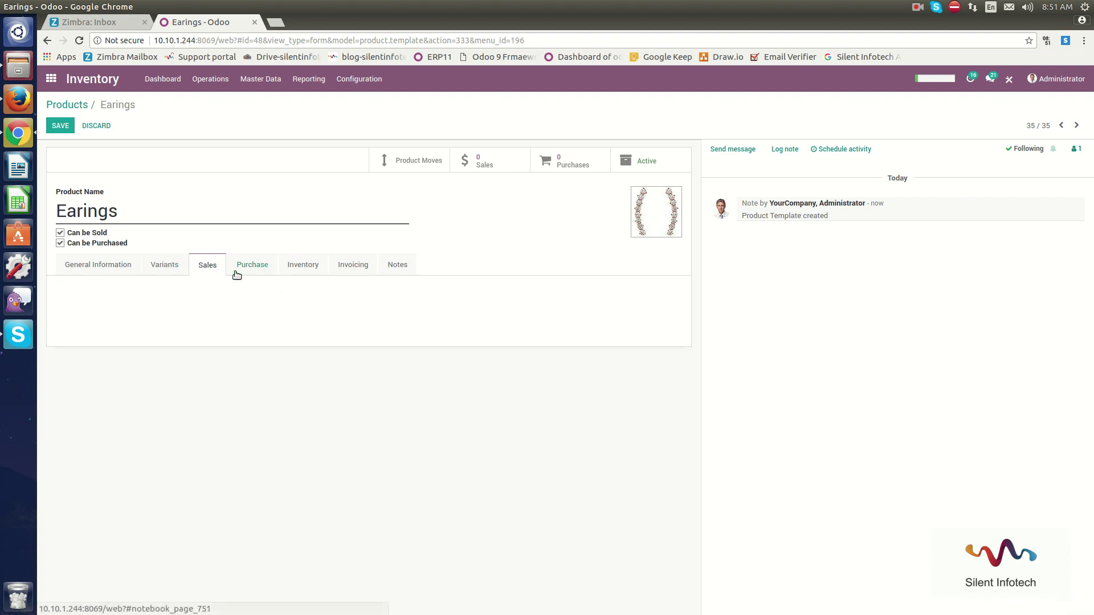
# On the Purchase tab, add a vendor line for variant Earings: minimum quantity 25, price 5000.
pyautogui.click(254, 271)
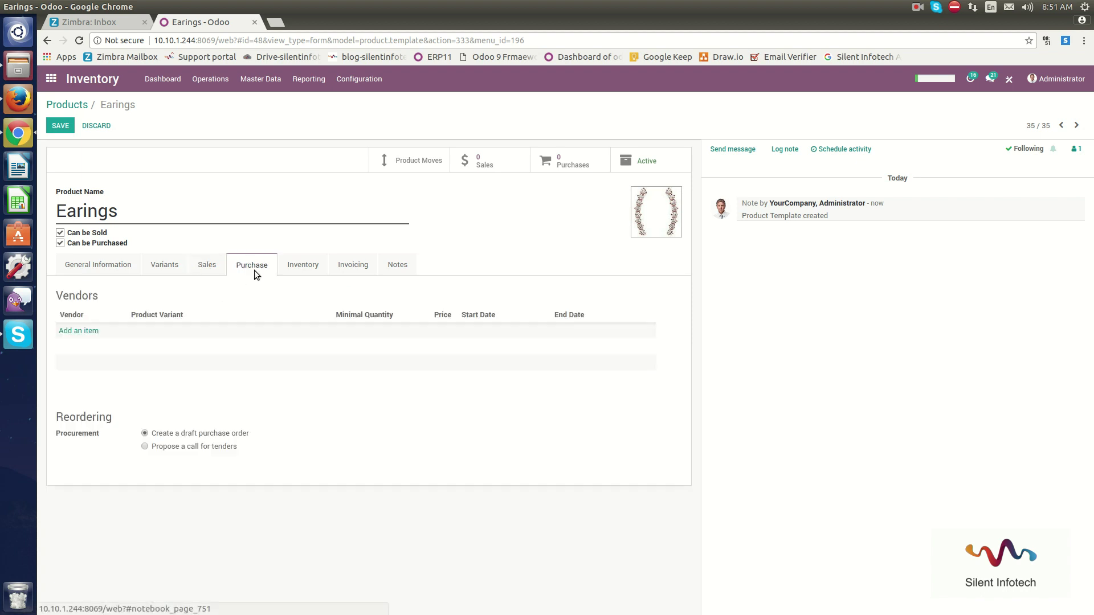
pyautogui.click(81, 331)
pyautogui.click(421, 169)
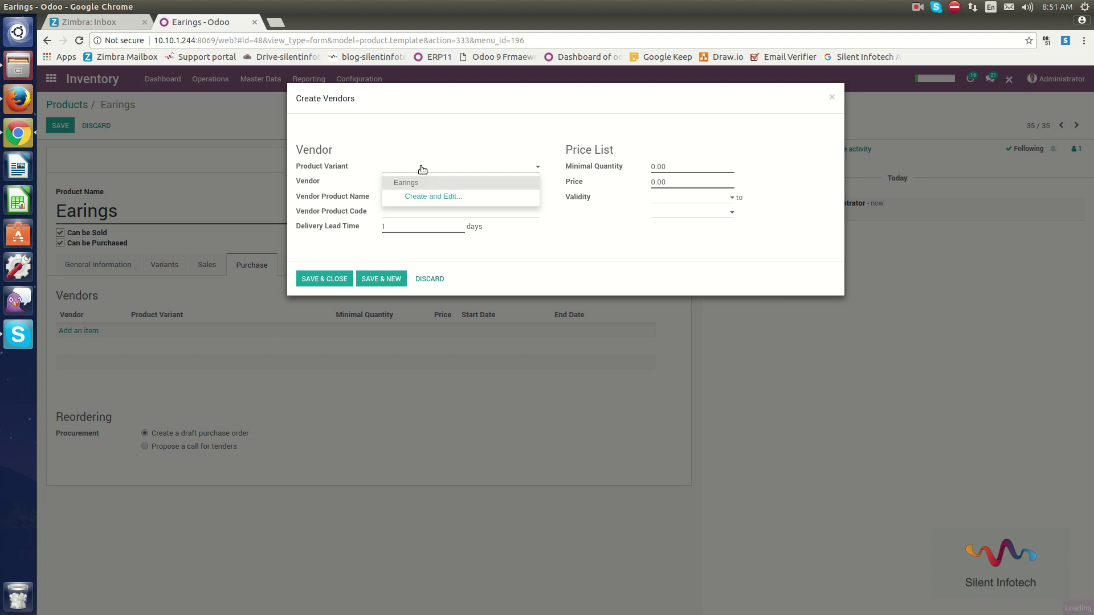
pyautogui.click(413, 178)
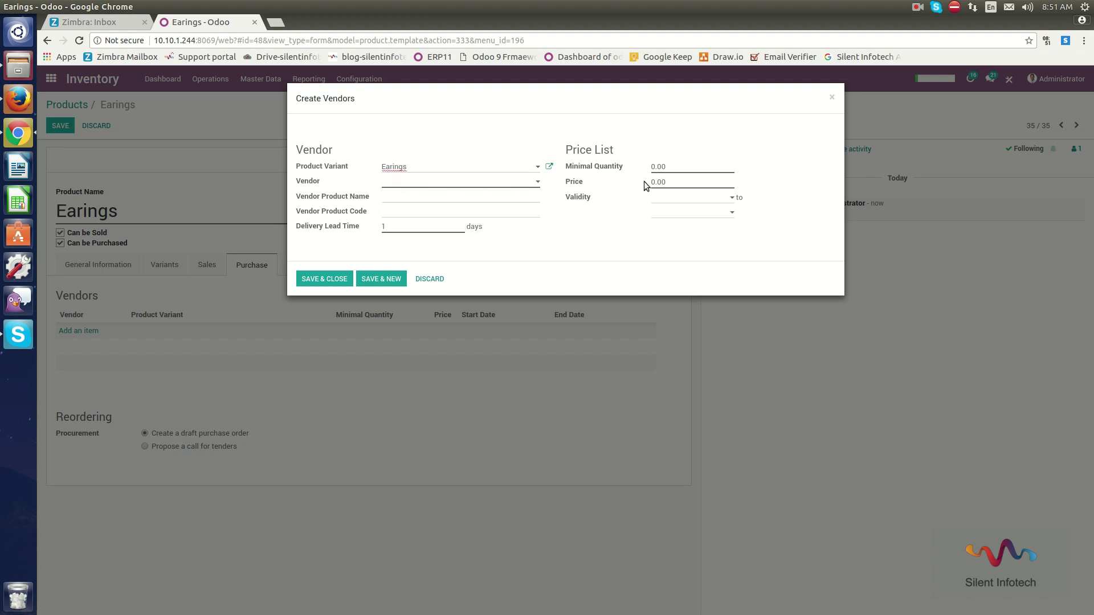
pyautogui.click(697, 170)
pyautogui.write('25')
pyautogui.click(699, 182)
pyautogui.write('5000')
# Set validity 01/31/2018 to 02/10/2018, lead time 15, vendor Silent infotach LLP, and save the line.
pyautogui.click(702, 197)
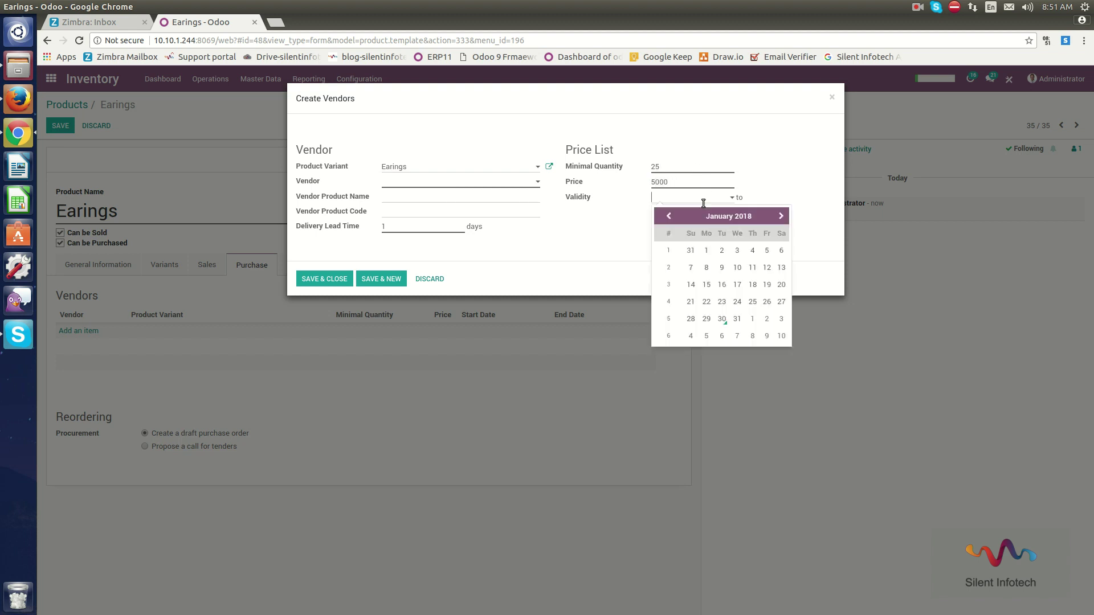
pyautogui.click(739, 318)
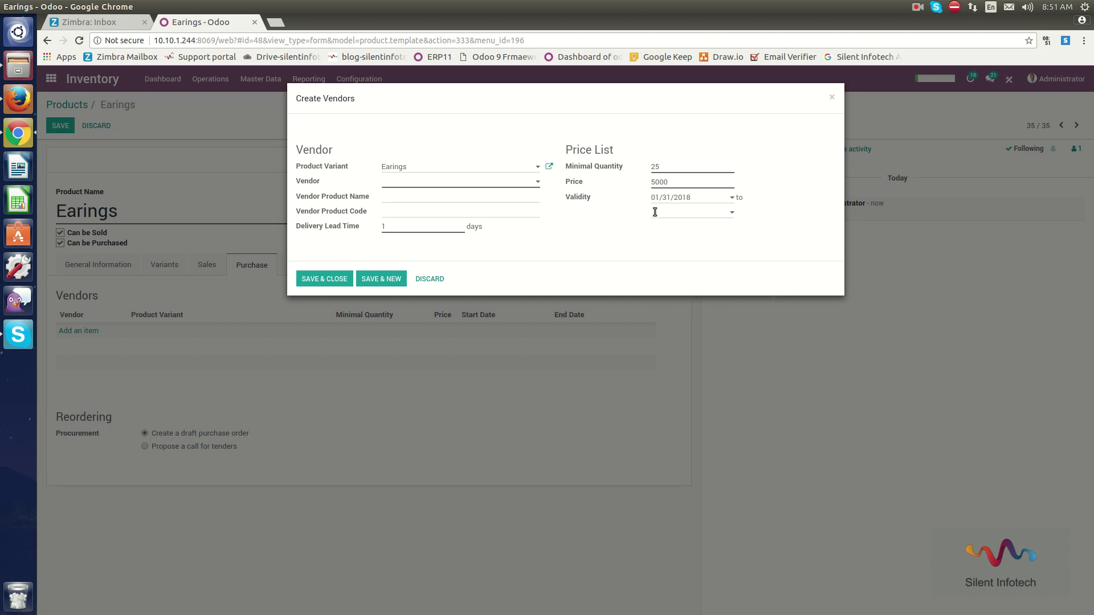
pyautogui.click(664, 212)
pyautogui.click(780, 350)
pyautogui.write('5')
pyautogui.click(419, 195)
pyautogui.click(312, 280)
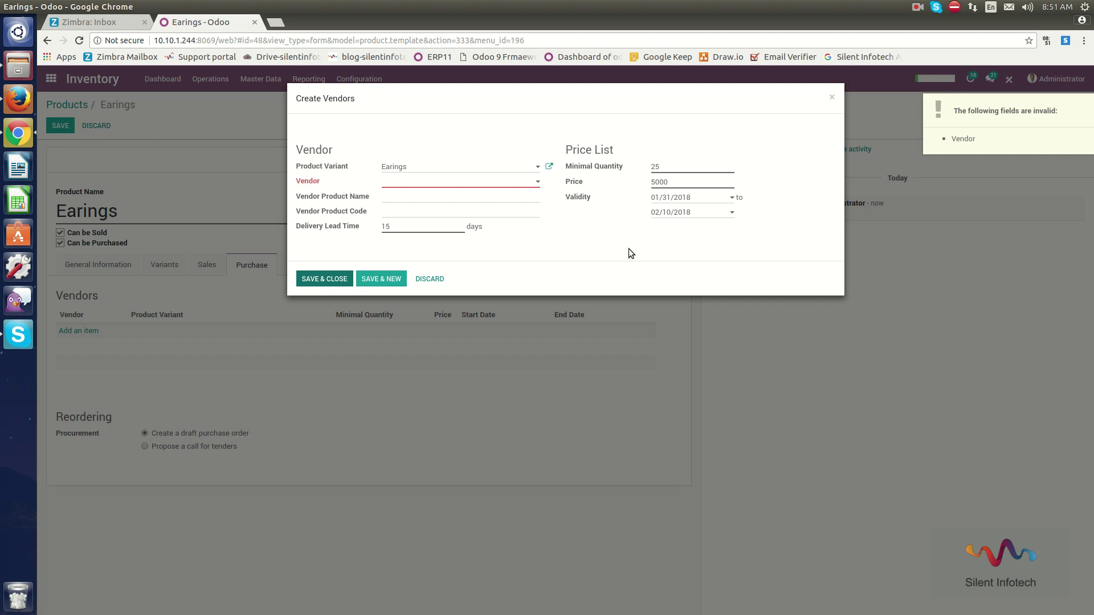
pyautogui.click(415, 181)
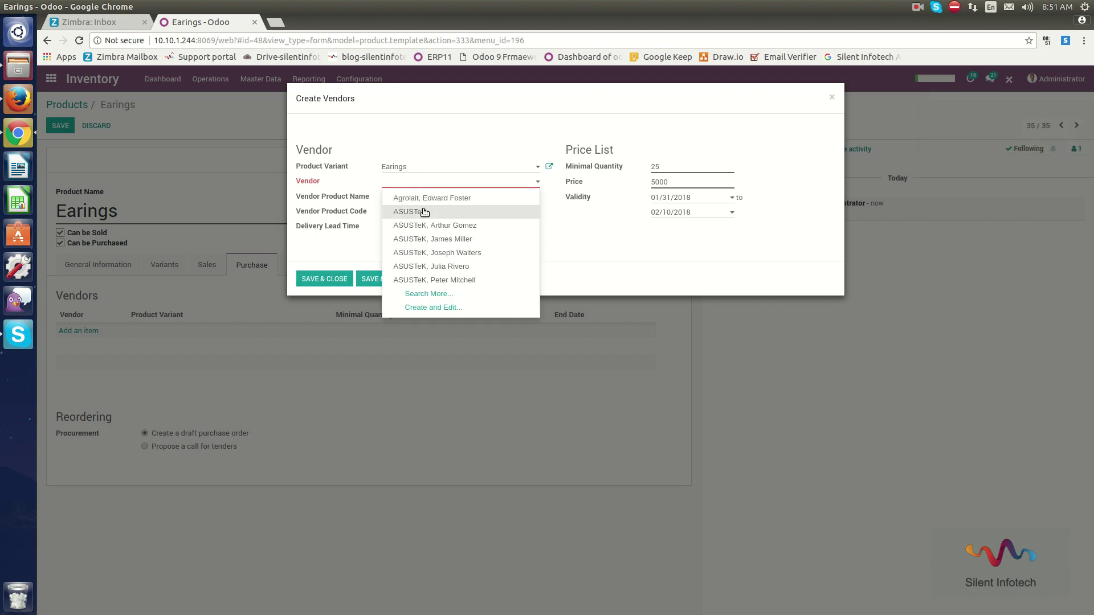
pyautogui.write('sile')
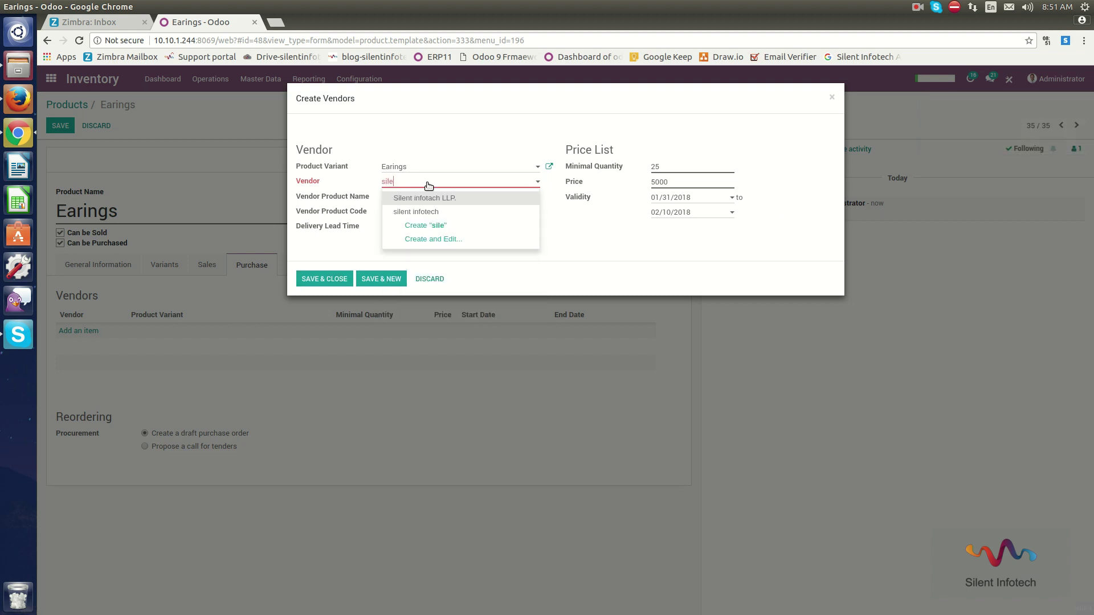
pyautogui.click(428, 196)
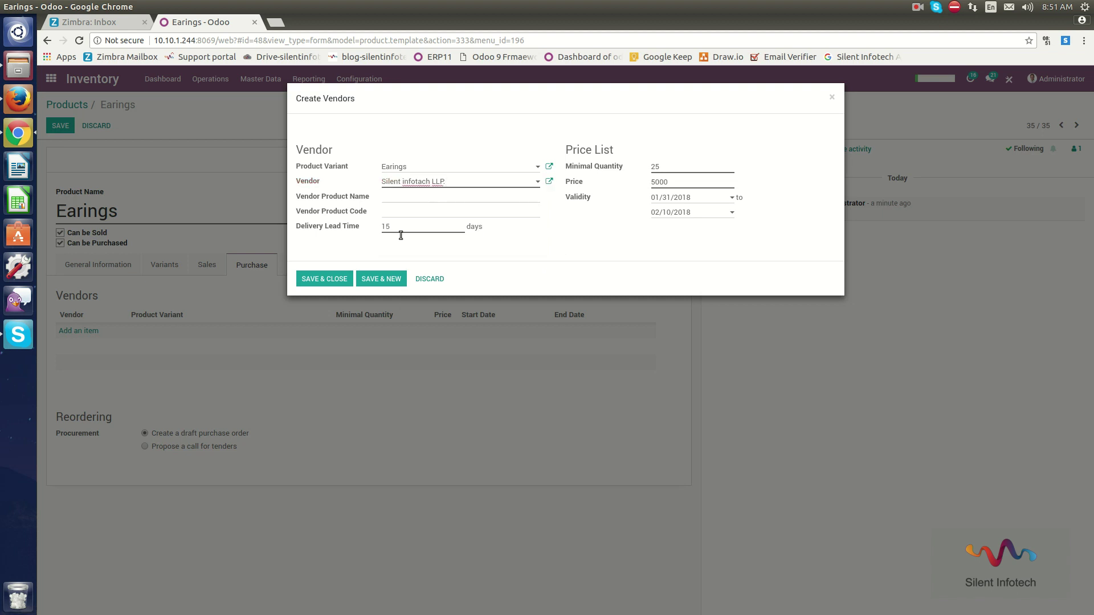
pyautogui.click(322, 279)
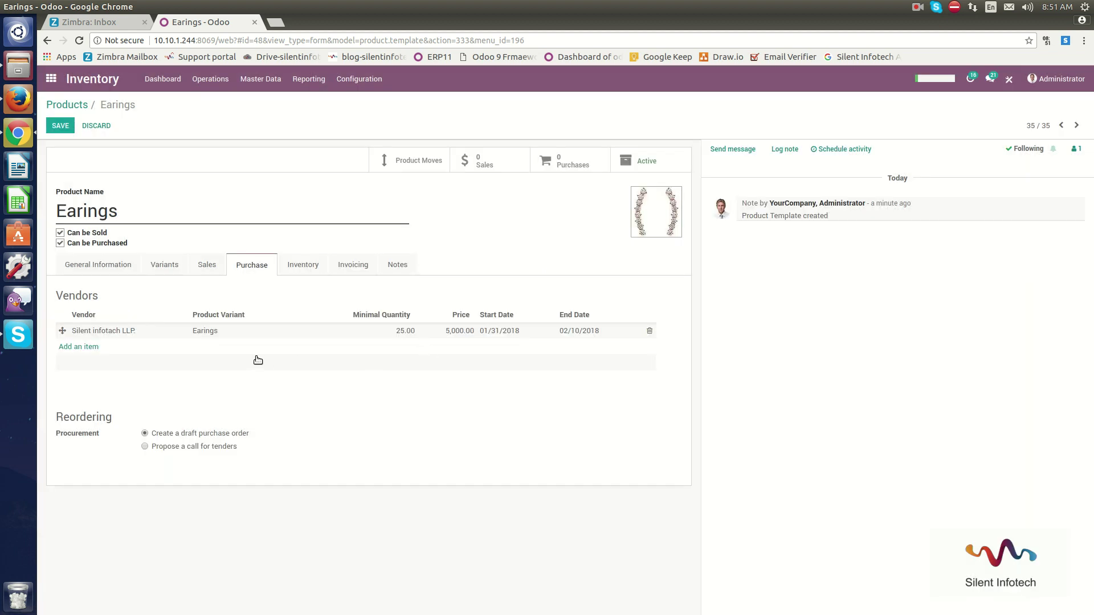
# On the Inventory tab, set the customer lead time to 15 days.
pyautogui.click(318, 270)
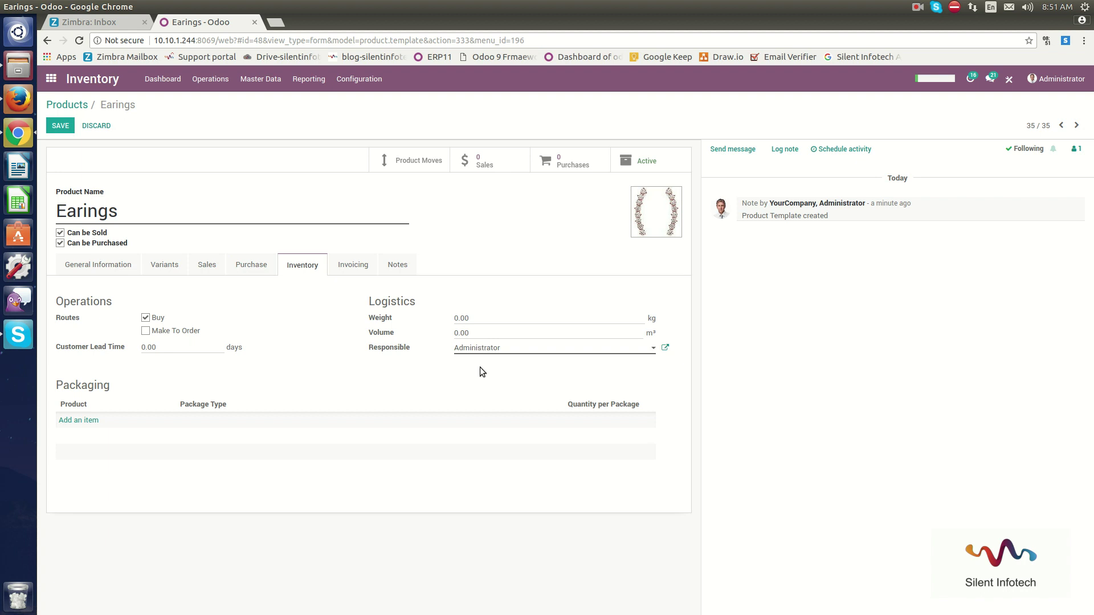
pyautogui.click(184, 345)
pyautogui.write('15')
# Add a 'Home deliver' packaging holding 1 unit per package and save it.
pyautogui.click(82, 420)
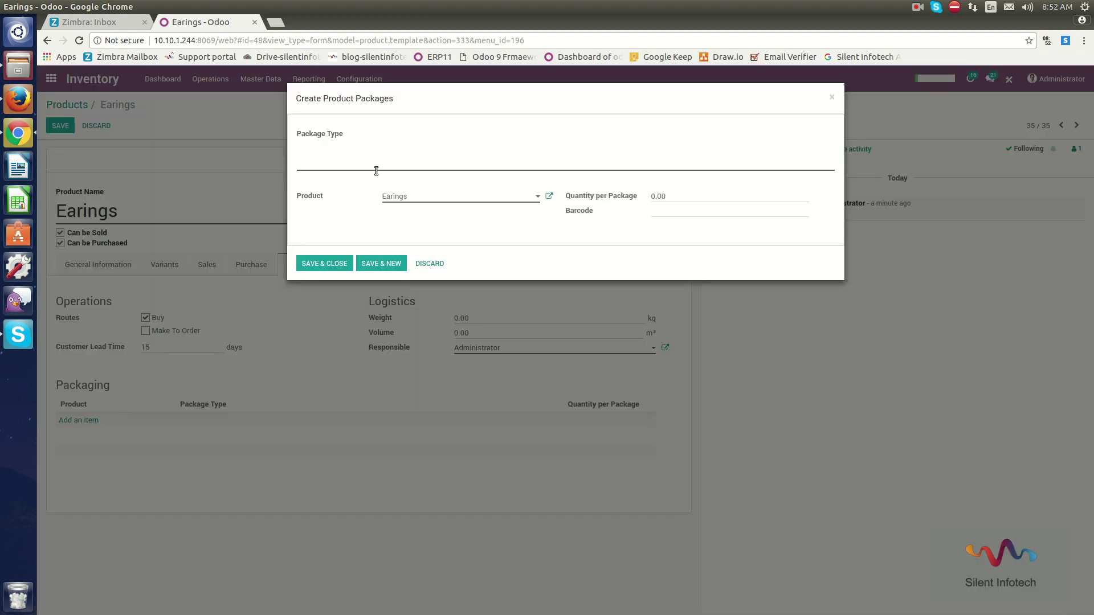
pyautogui.write('Home deli')
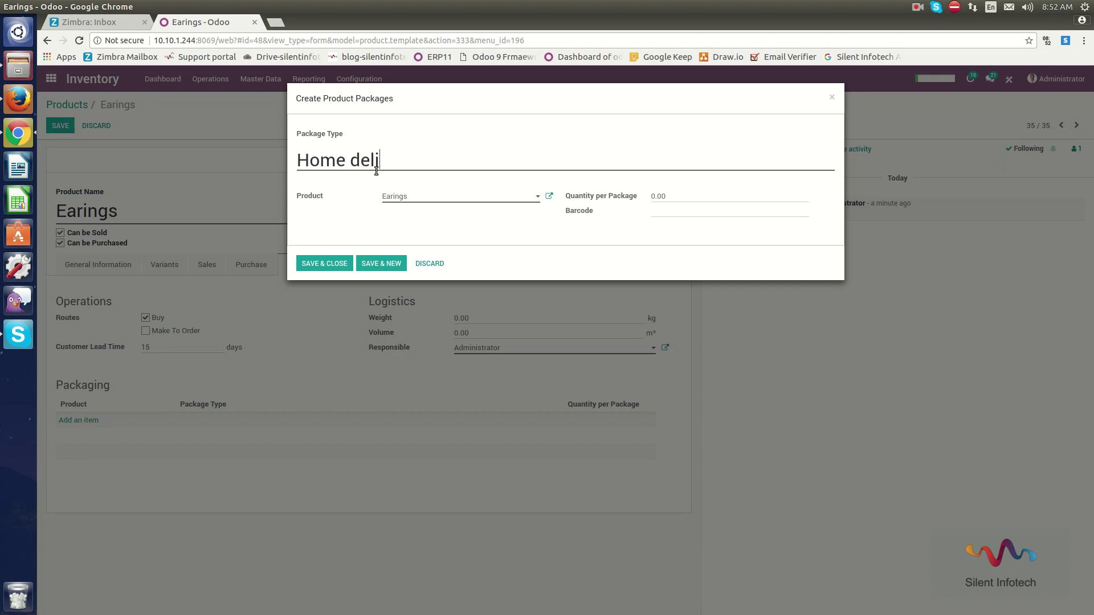
pyautogui.write('ver')
pyautogui.click(683, 195)
pyautogui.write('1')
pyautogui.click(317, 263)
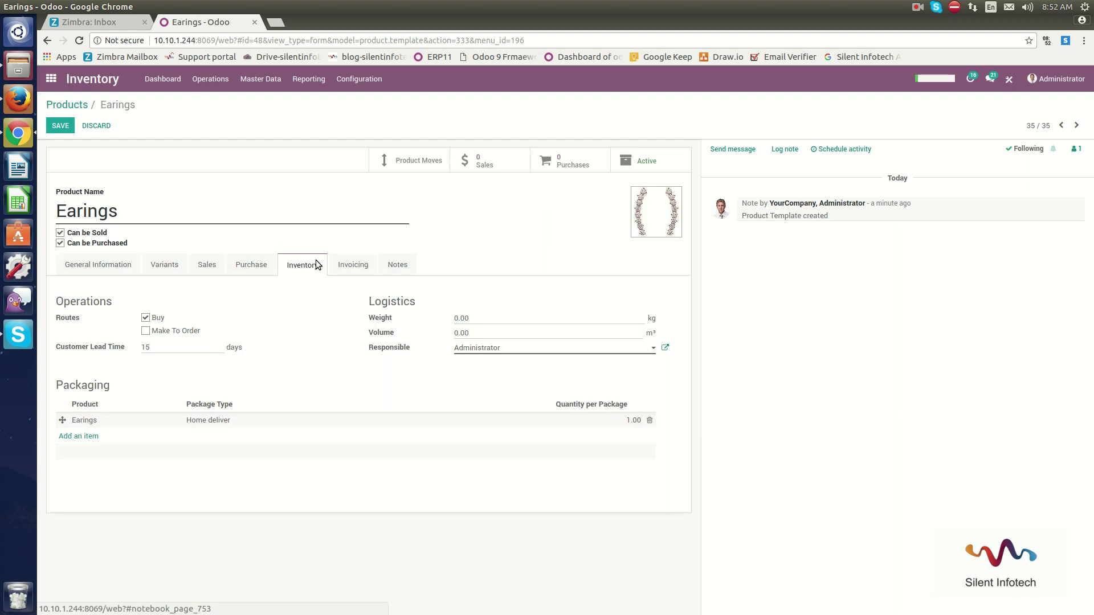
# Review the Invoicing tab's taxes and invoicing policy, then save the Earings product.
pyautogui.click(361, 272)
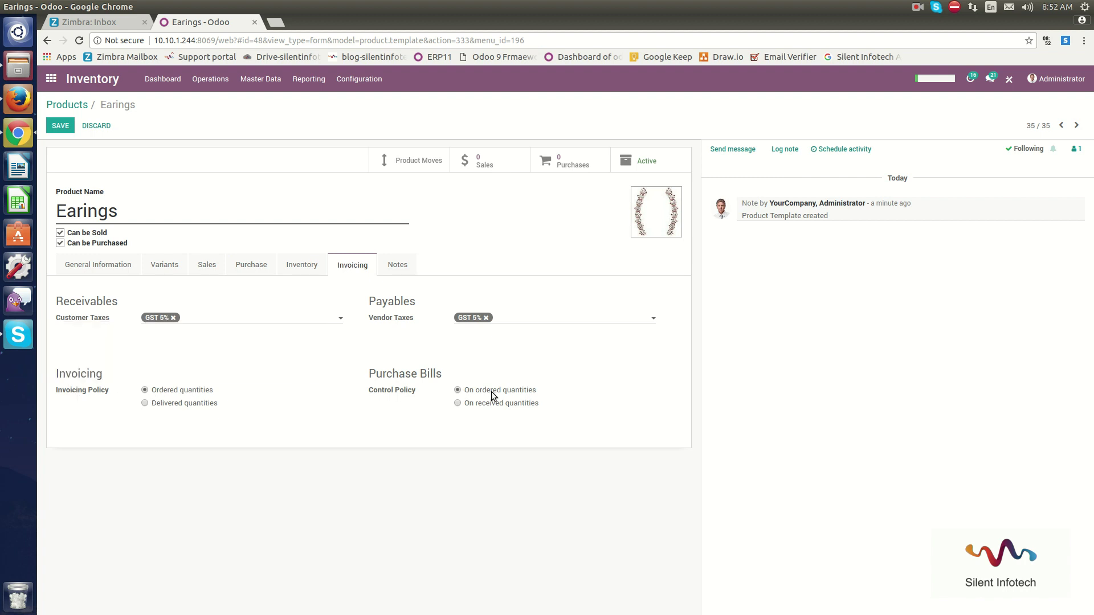
pyautogui.click(60, 126)
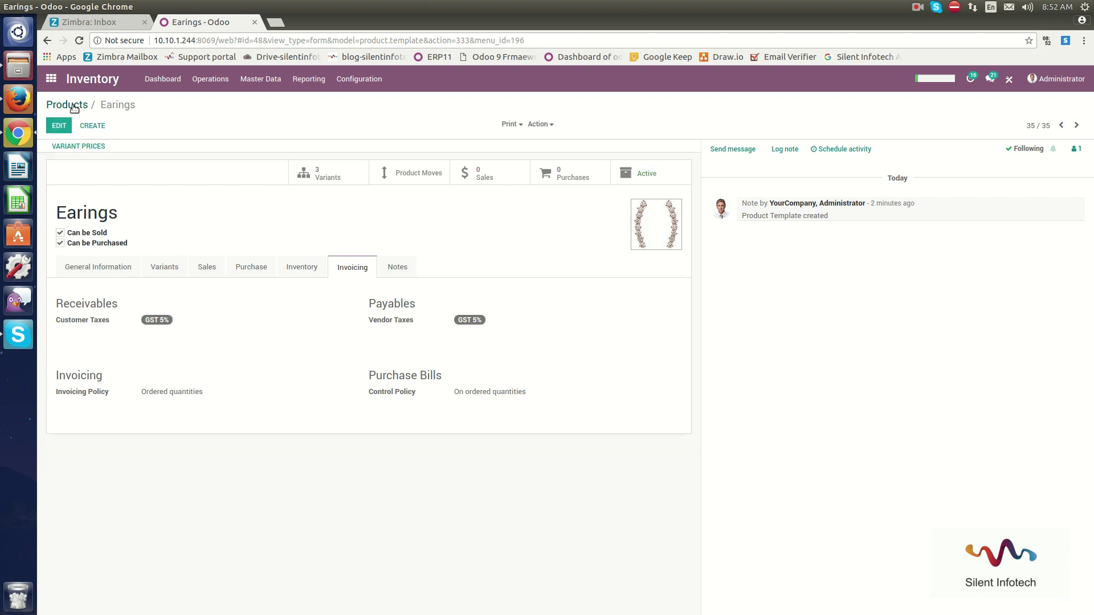
# Search the products for 'Earings' to confirm it exists, then clear the filter.
pyautogui.click(74, 105)
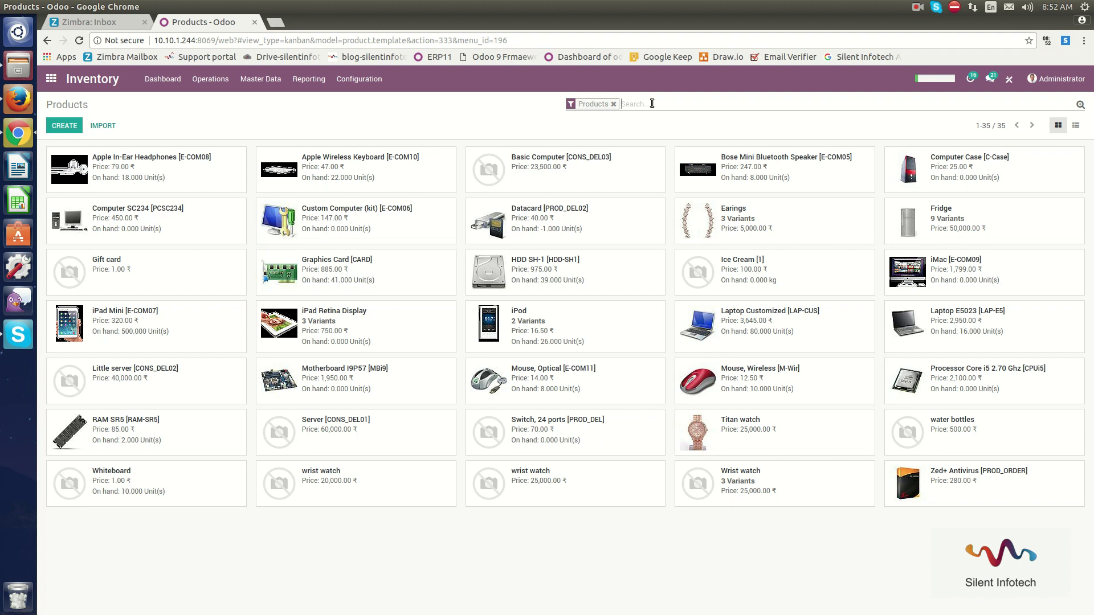
pyautogui.write('Earings')
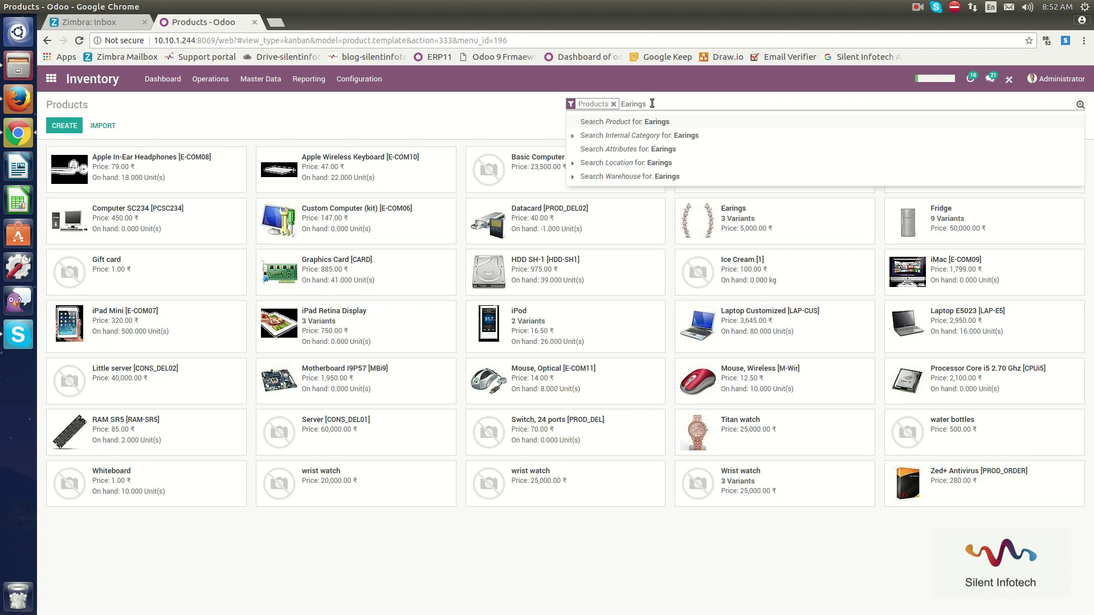
pyautogui.press('Return')
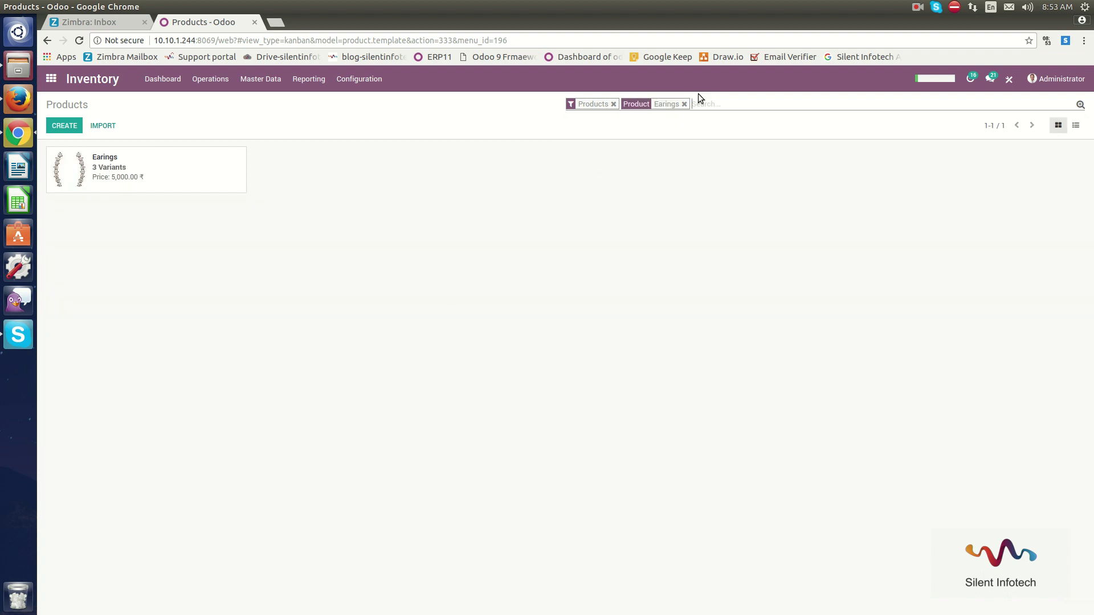
pyautogui.click(684, 103)
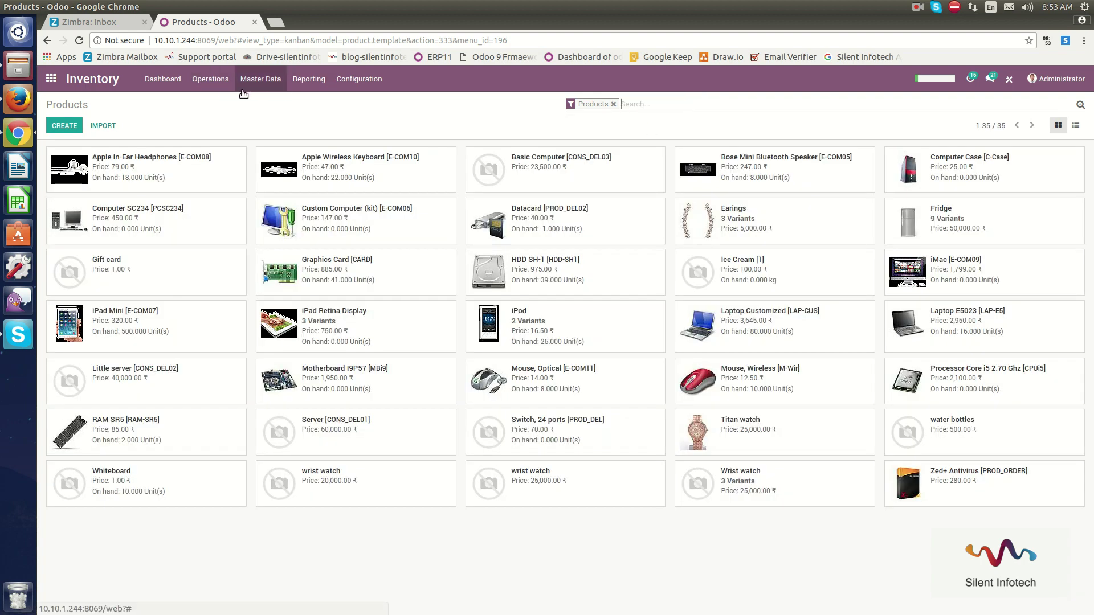
pyautogui.click(281, 87)
# Open the Product Variants list and start a new blank variant form.
pyautogui.click(275, 116)
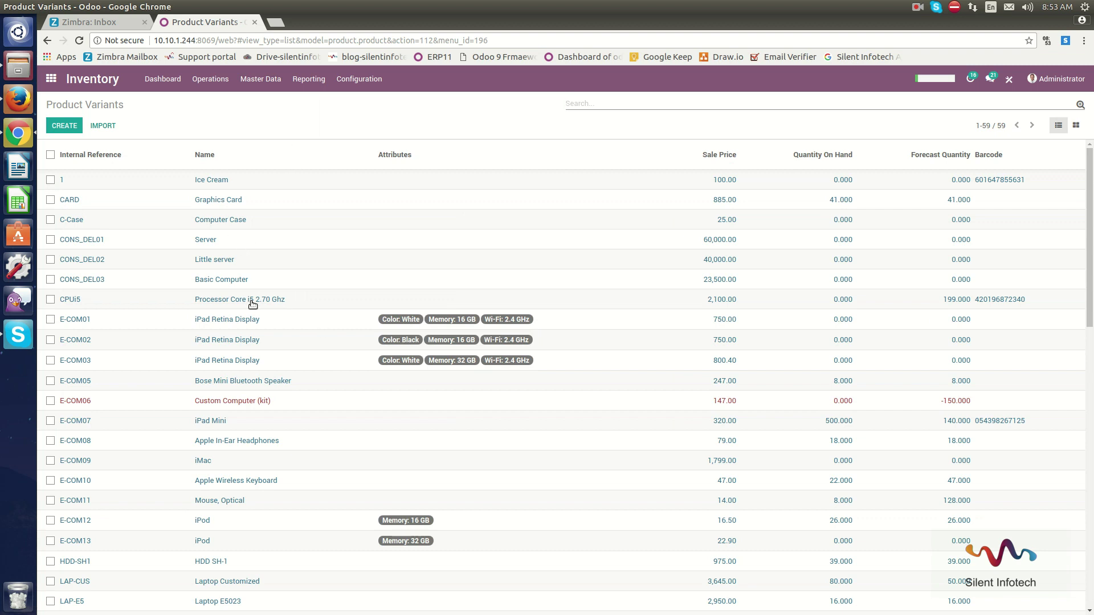
pyautogui.scroll(-3, 254, 303)
pyautogui.scroll(3, 253, 303)
pyautogui.click(64, 128)
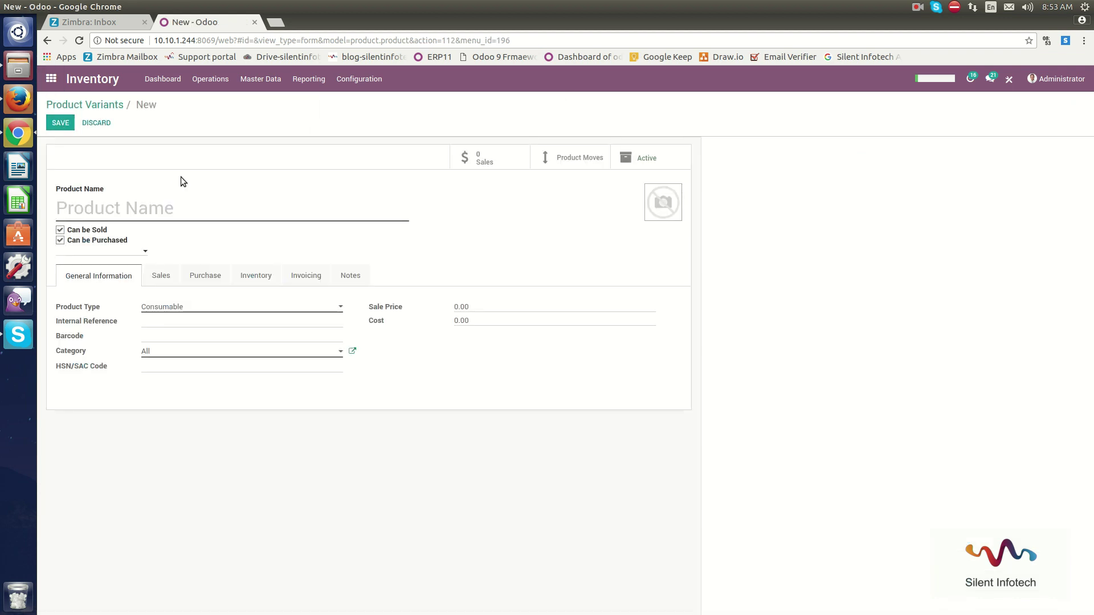
pyautogui.click(179, 202)
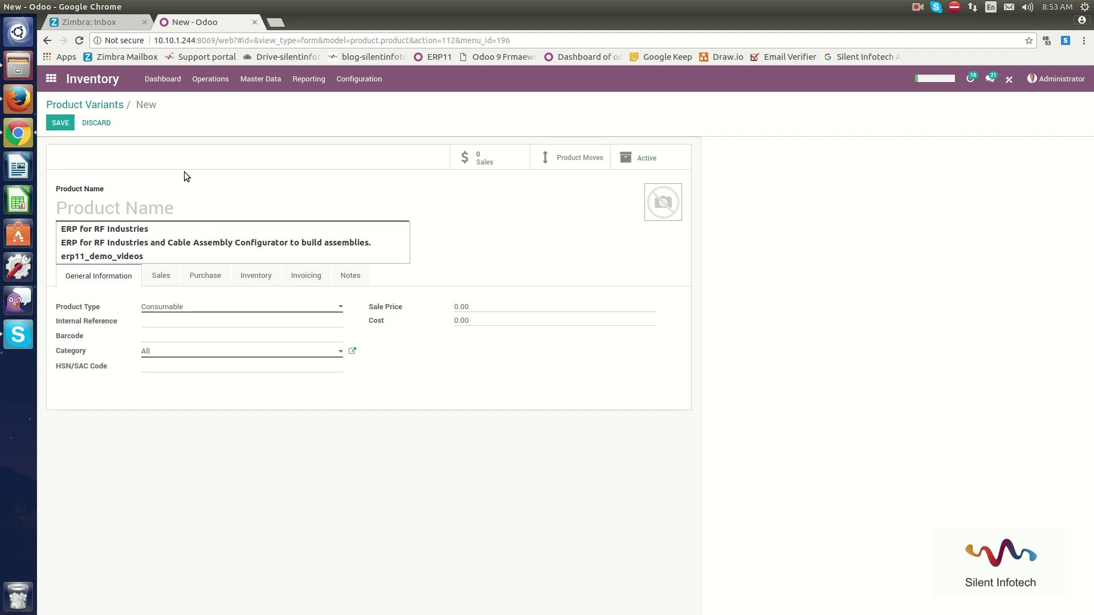
pyautogui.click(258, 123)
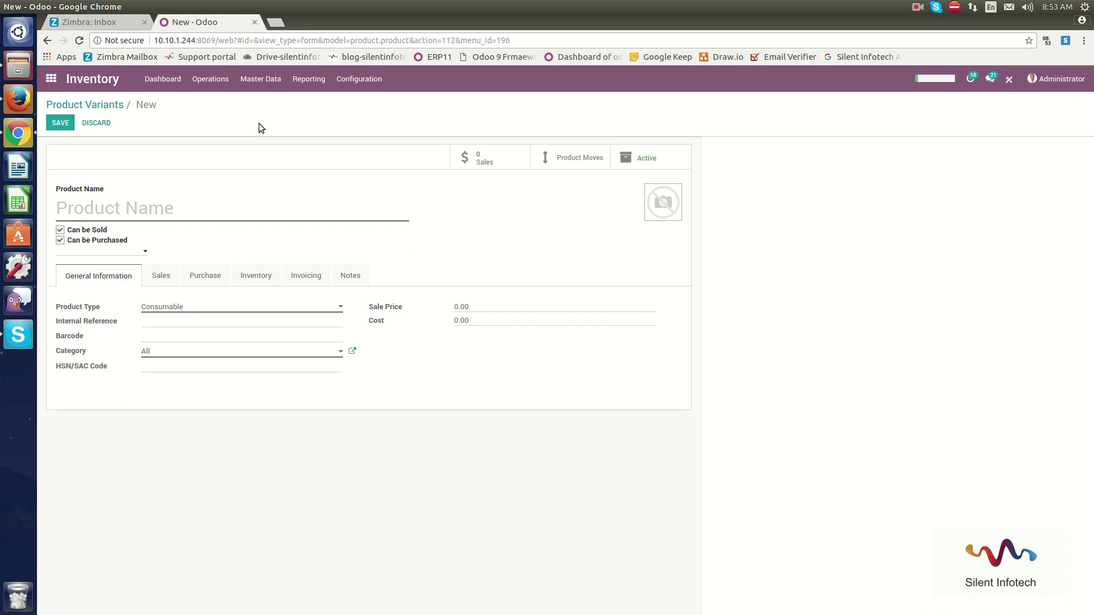
# Browse the variant form's Purchase, Sales, Inventory, Invoicing and Notes tabs, then return unsaved.
pyautogui.click(207, 279)
pyautogui.click(131, 287)
pyautogui.click(171, 273)
pyautogui.click(221, 281)
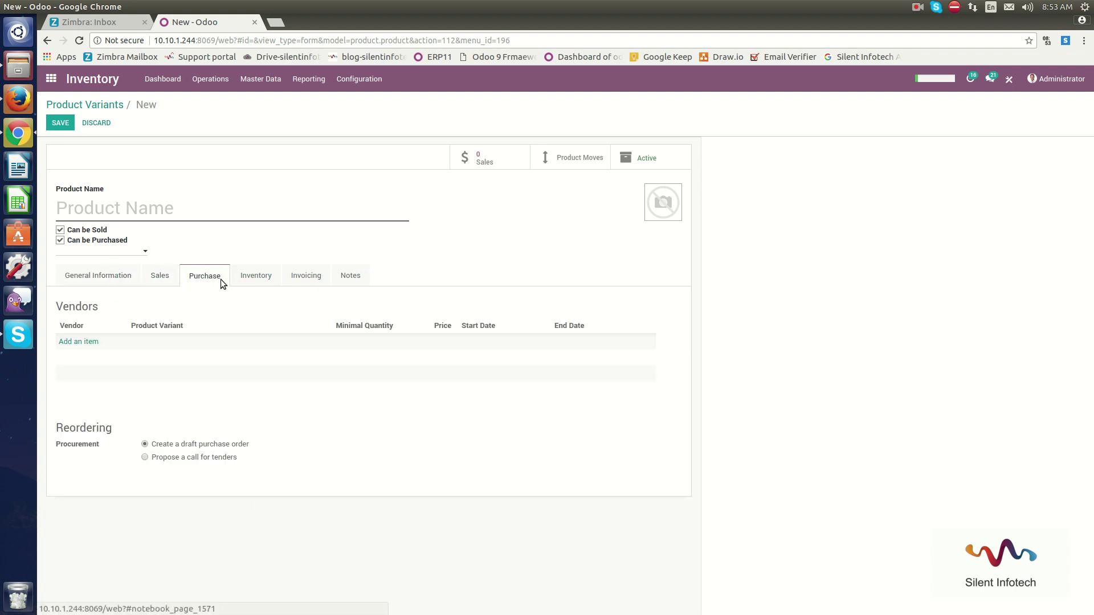
pyautogui.click(270, 275)
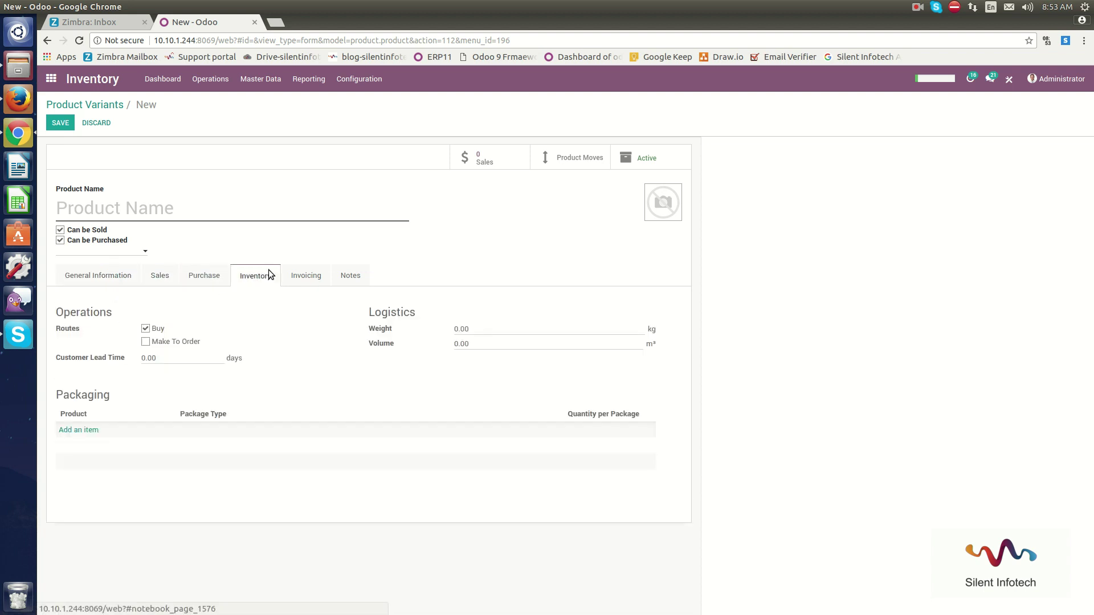
pyautogui.click(300, 275)
pyautogui.click(348, 276)
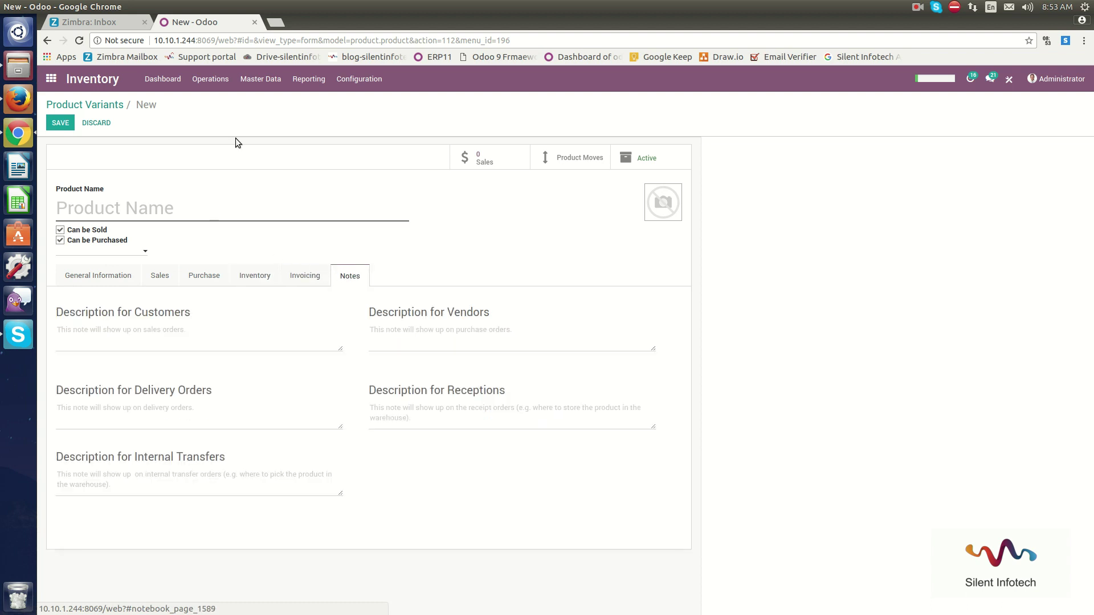
pyautogui.click(117, 106)
# Filter variants by 'Earings' to see Silver, Gold and cupper at 5,000.00, then clear the filter.
pyautogui.scroll(-15, 233, 215)
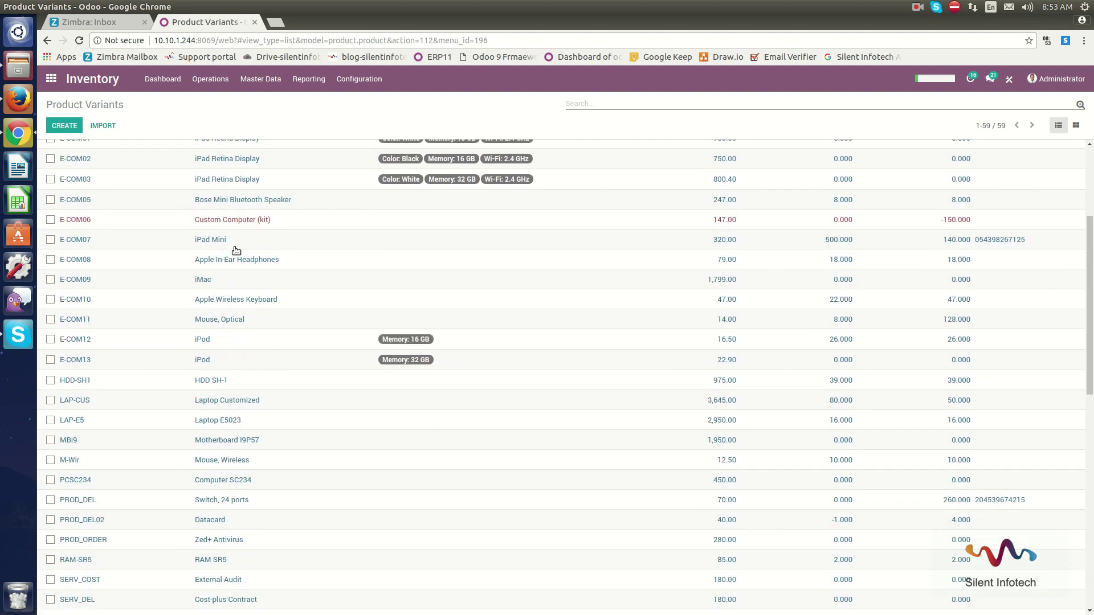
pyautogui.scroll(-3, 232, 249)
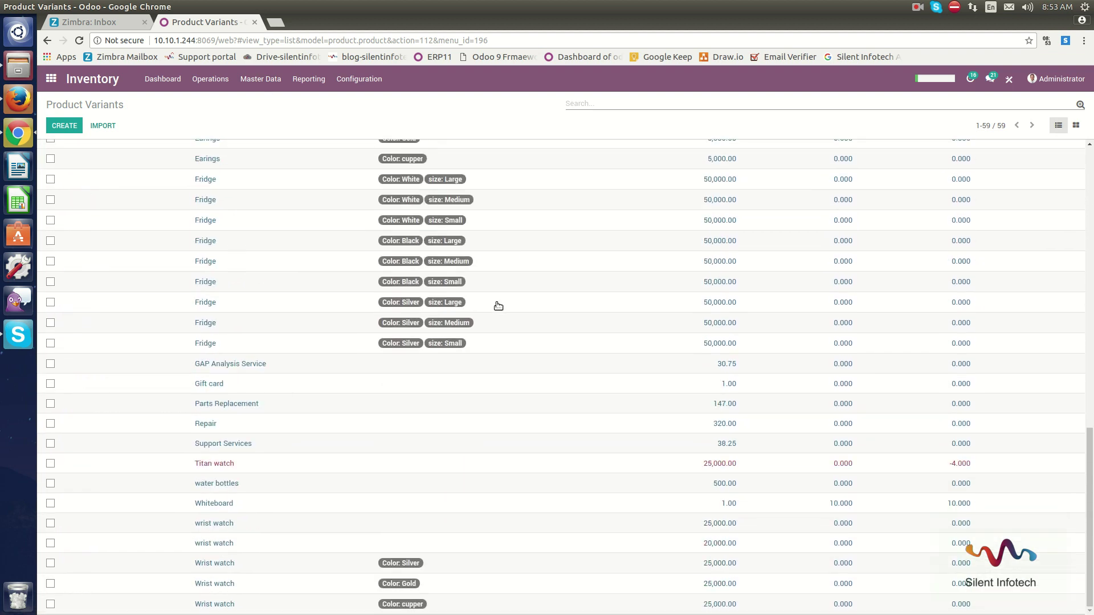
pyautogui.scroll(15, 498, 306)
pyautogui.click(606, 103)
pyautogui.write('Earings')
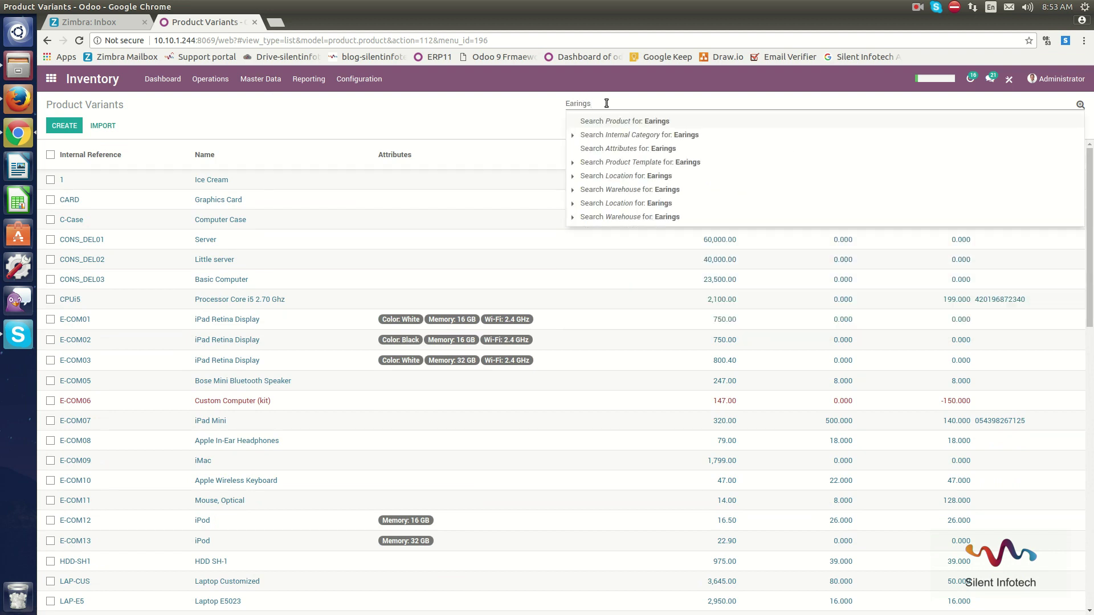
pyautogui.press('Return')
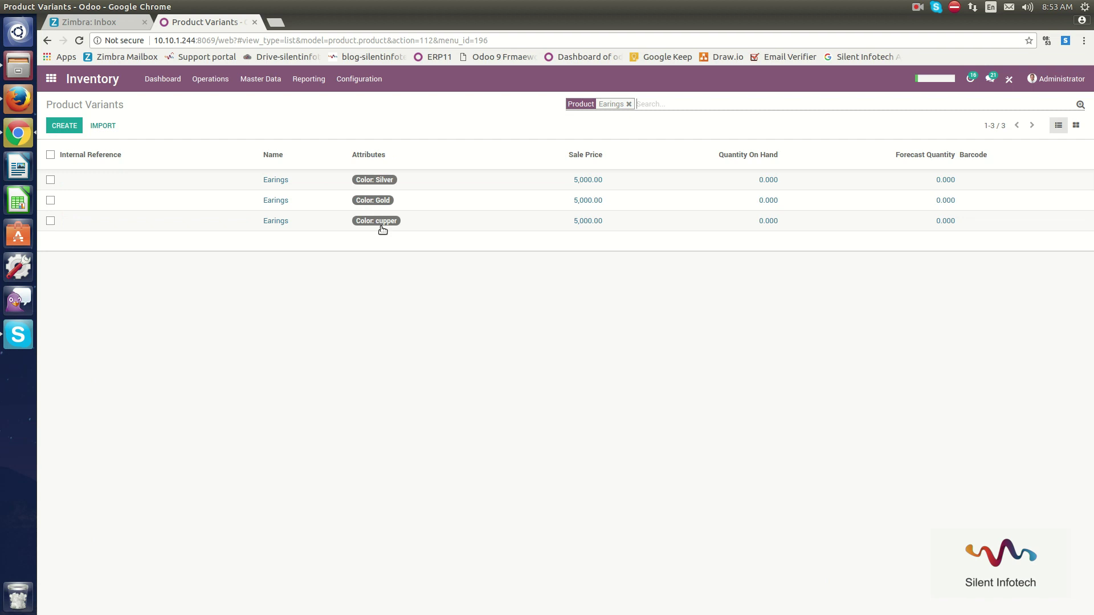
pyautogui.click(629, 104)
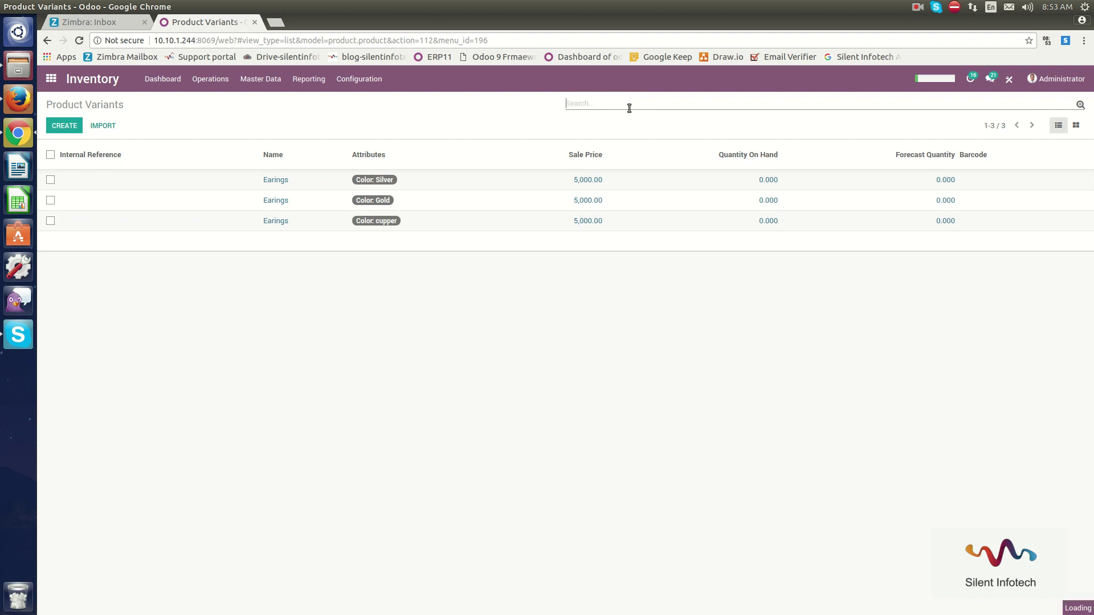
# Open Reordering Rules, view Datacard rule OP/00001, then return to the rules list.
pyautogui.click(259, 79)
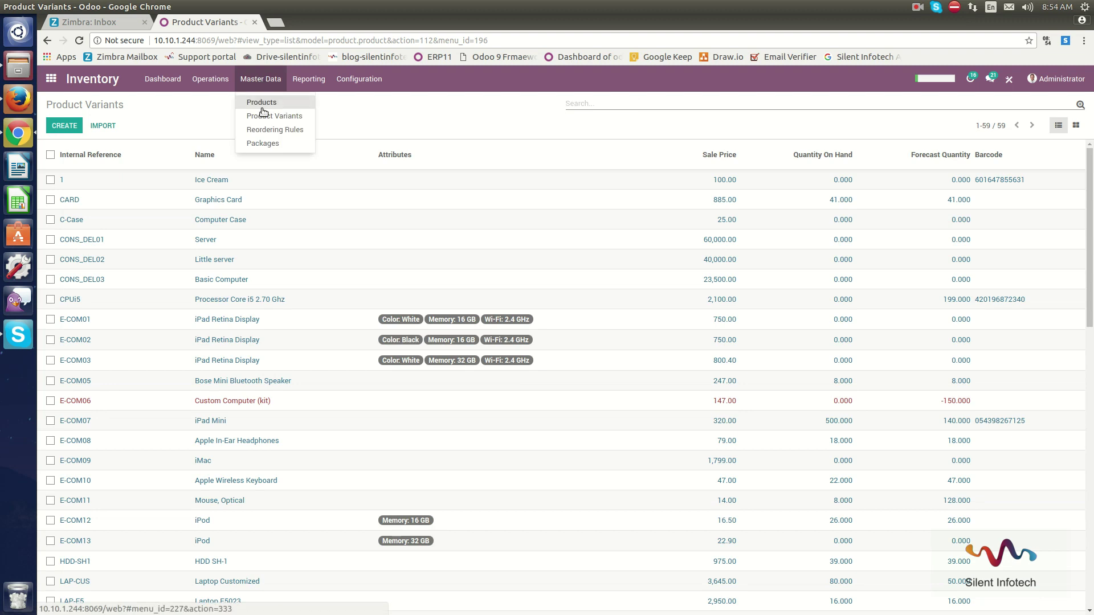
pyautogui.click(269, 131)
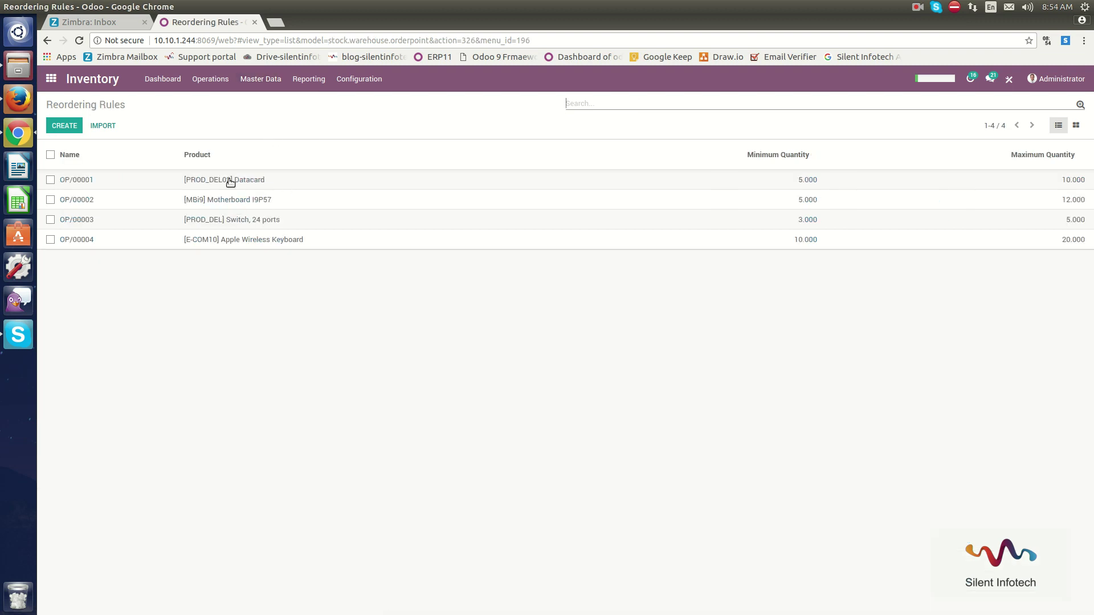
pyautogui.click(228, 178)
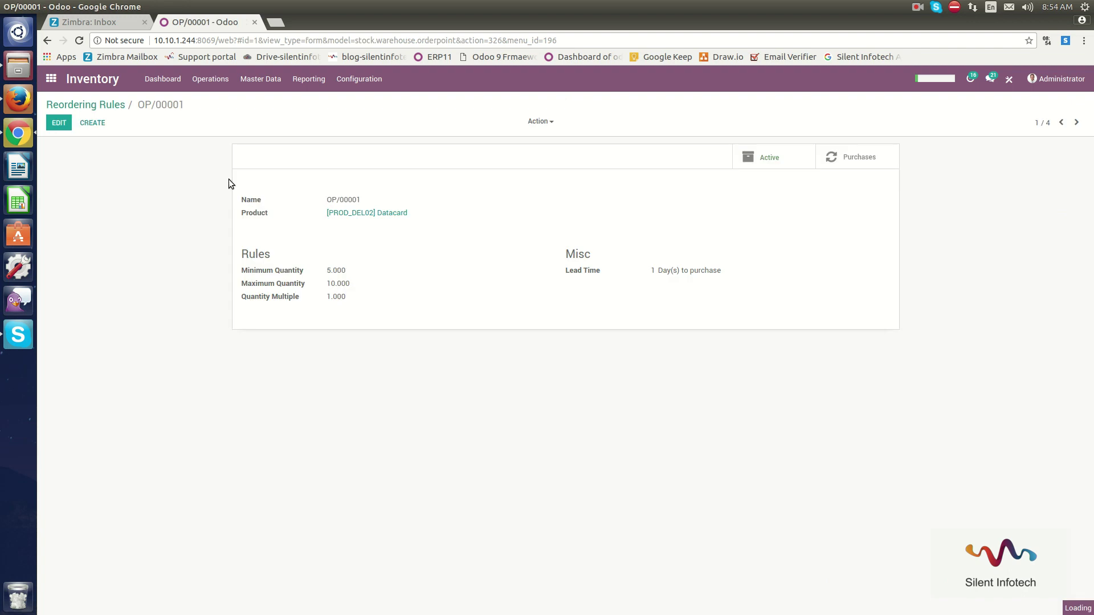
pyautogui.click(97, 105)
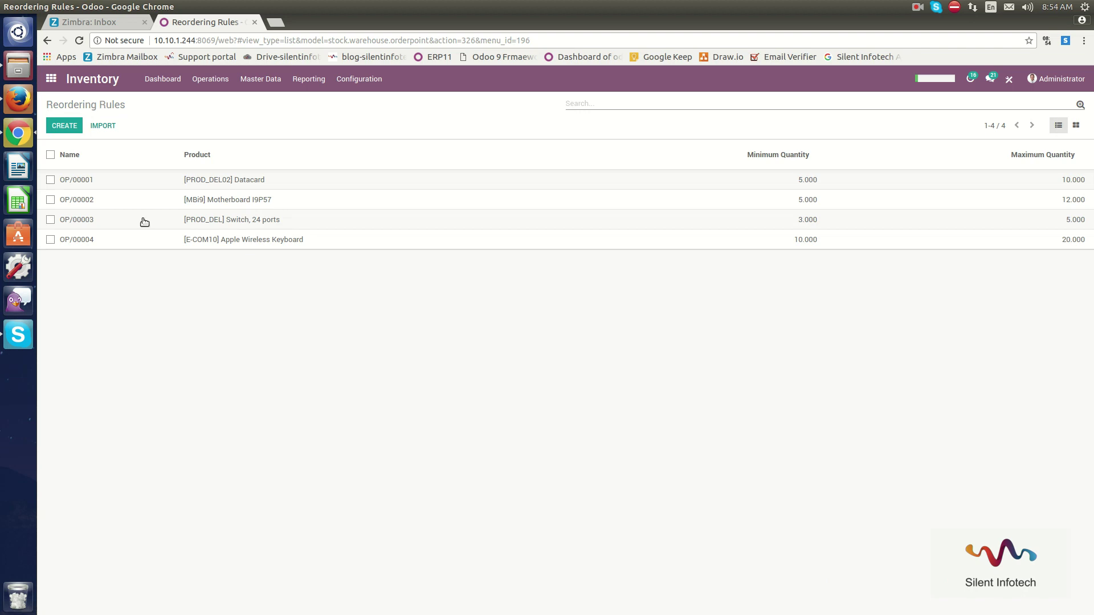
# Create reordering rule OP/00007 with Earings as the product.
pyautogui.click(73, 131)
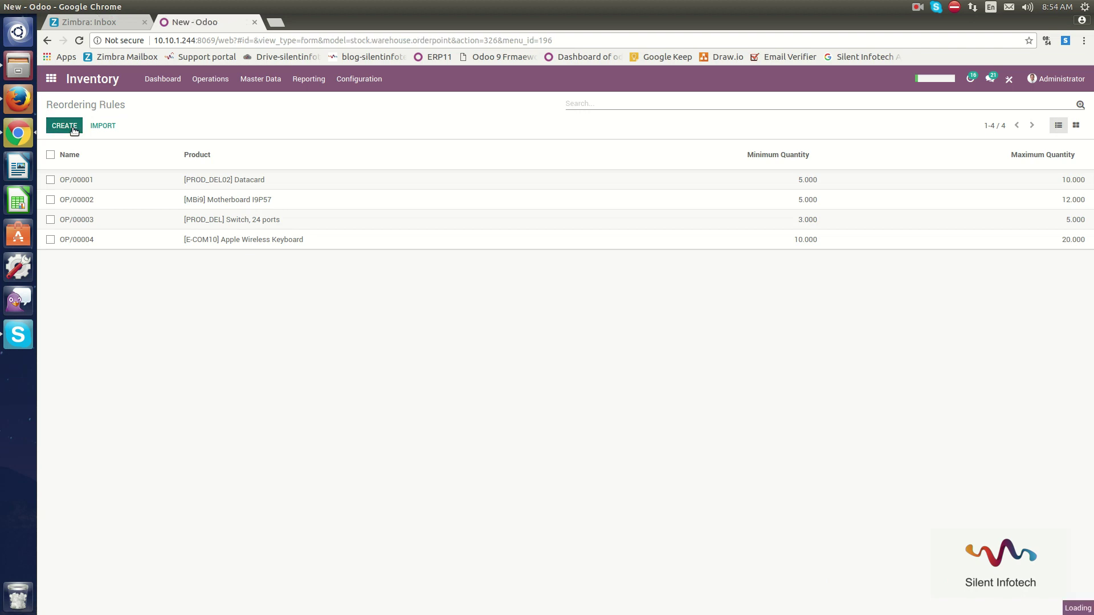
pyautogui.doubleClick(388, 200)
pyautogui.click(387, 200)
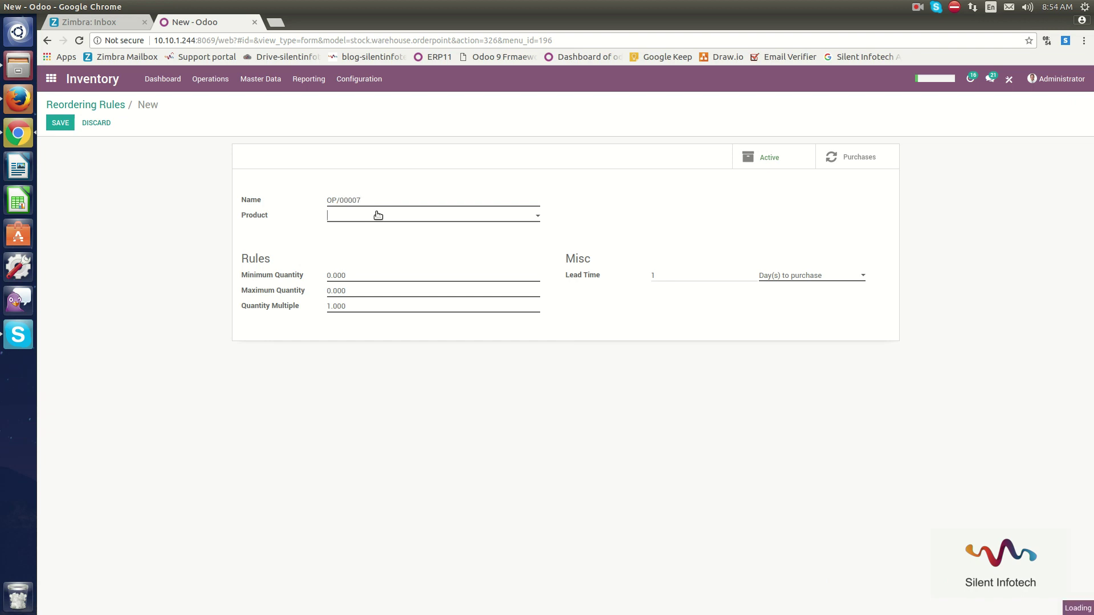
pyautogui.click(378, 215)
pyautogui.write('Earing')
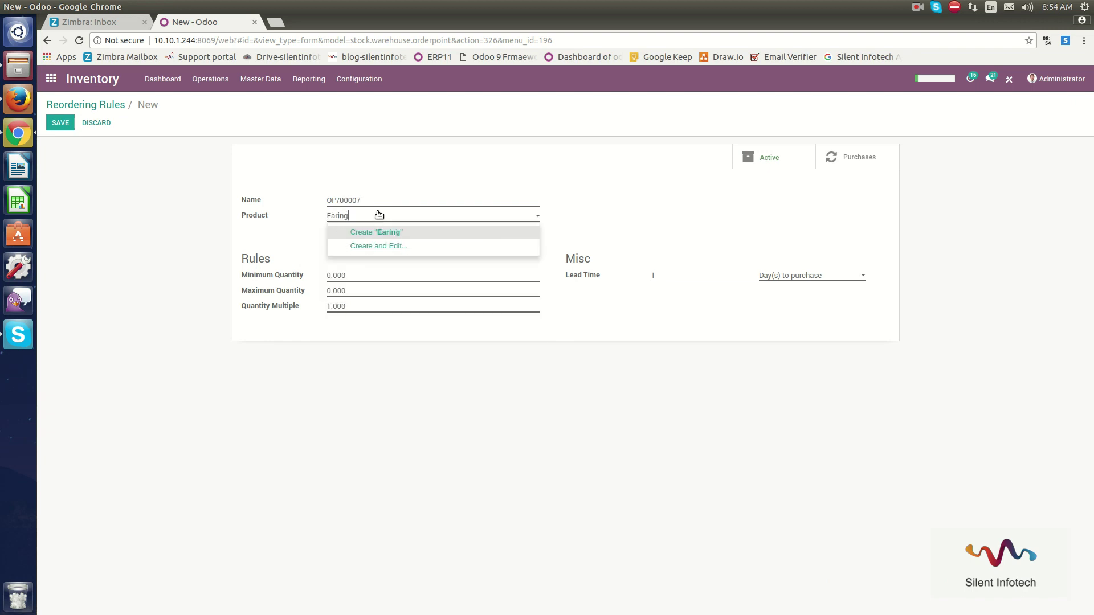
pyautogui.click(379, 215)
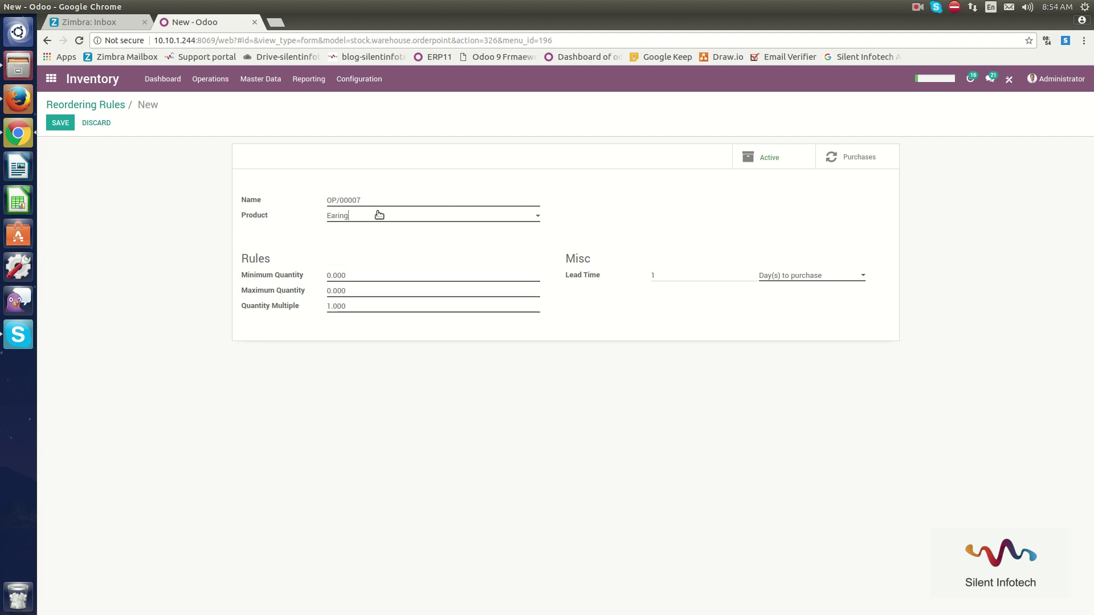
pyautogui.write('s')
pyautogui.click(379, 229)
# Set minimum 25, maximum 50, lead time 15 days to purchase, and save the rule.
pyautogui.click(371, 276)
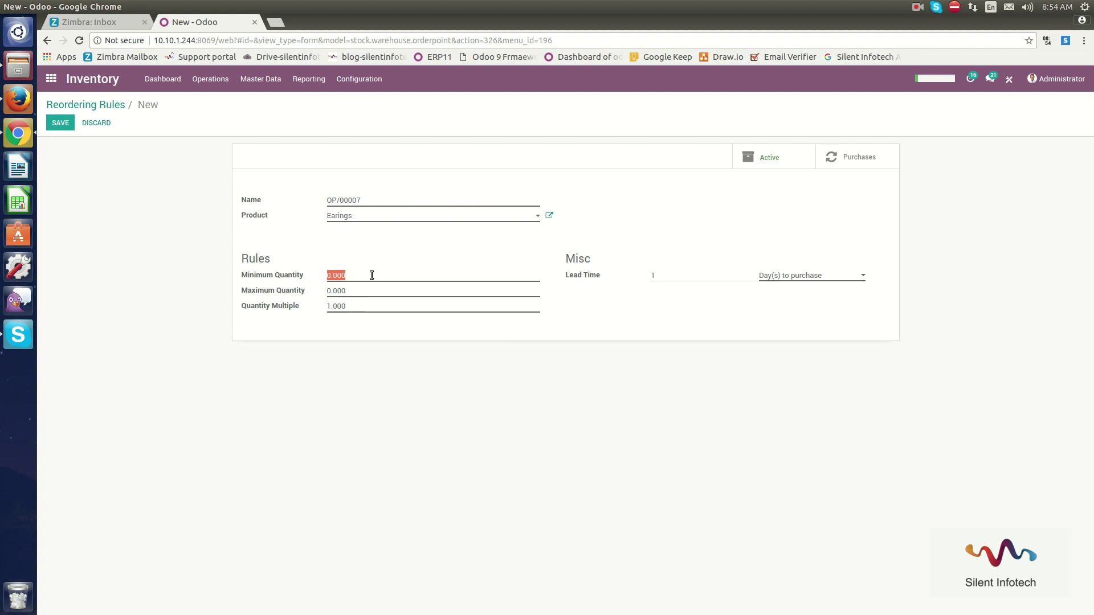
pyautogui.write('25')
pyautogui.press('Tab')
pyautogui.write('50')
pyautogui.press('Tab')
pyautogui.click(658, 272)
pyautogui.write('5')
pyautogui.click(822, 276)
pyautogui.click(822, 276)
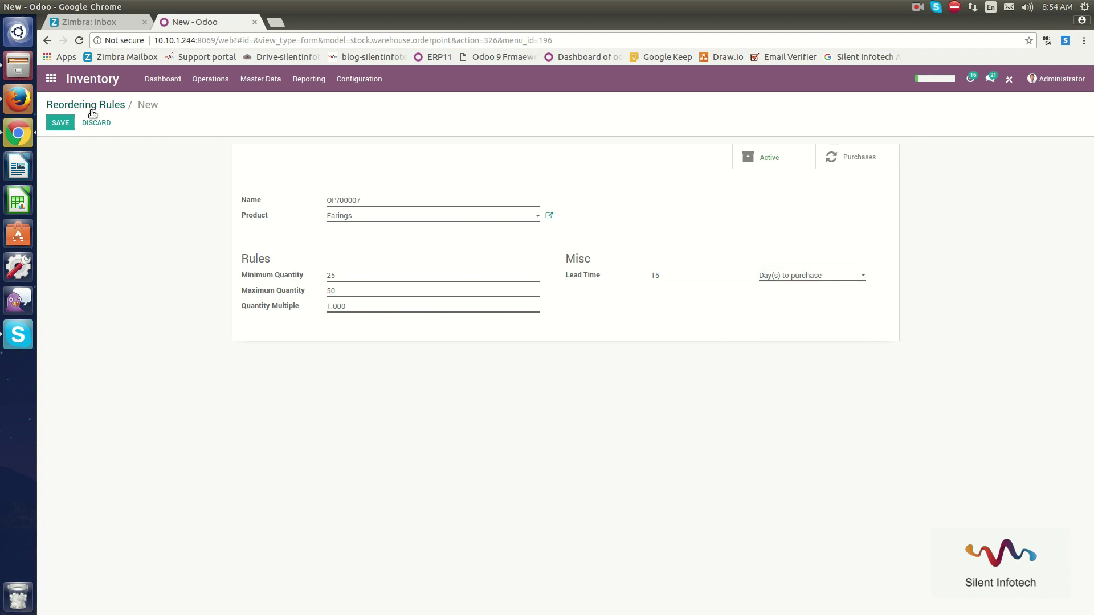
pyautogui.click(67, 126)
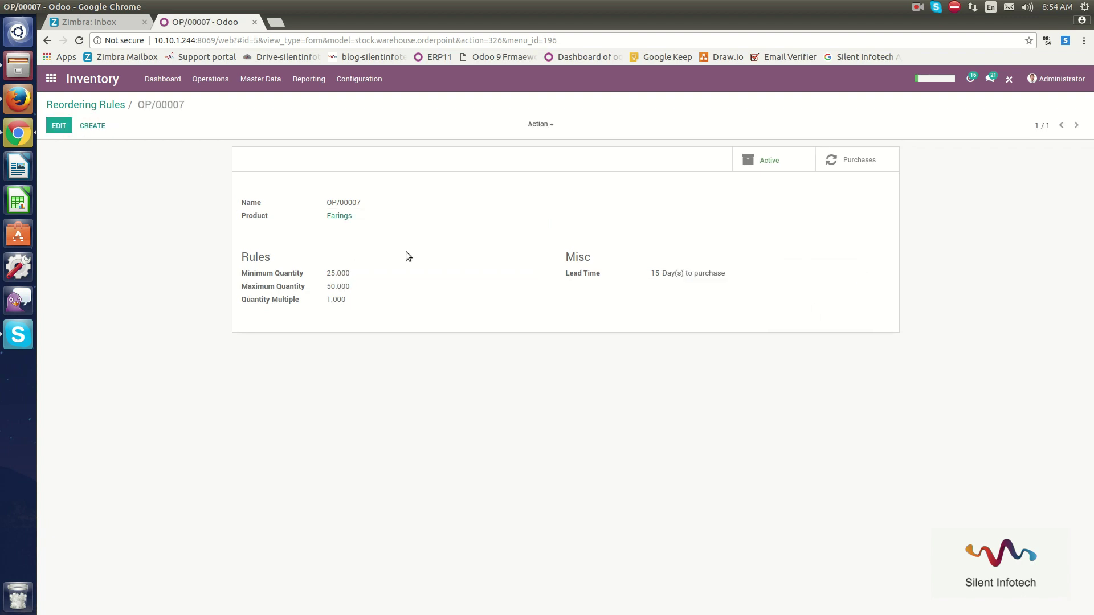
pyautogui.click(104, 106)
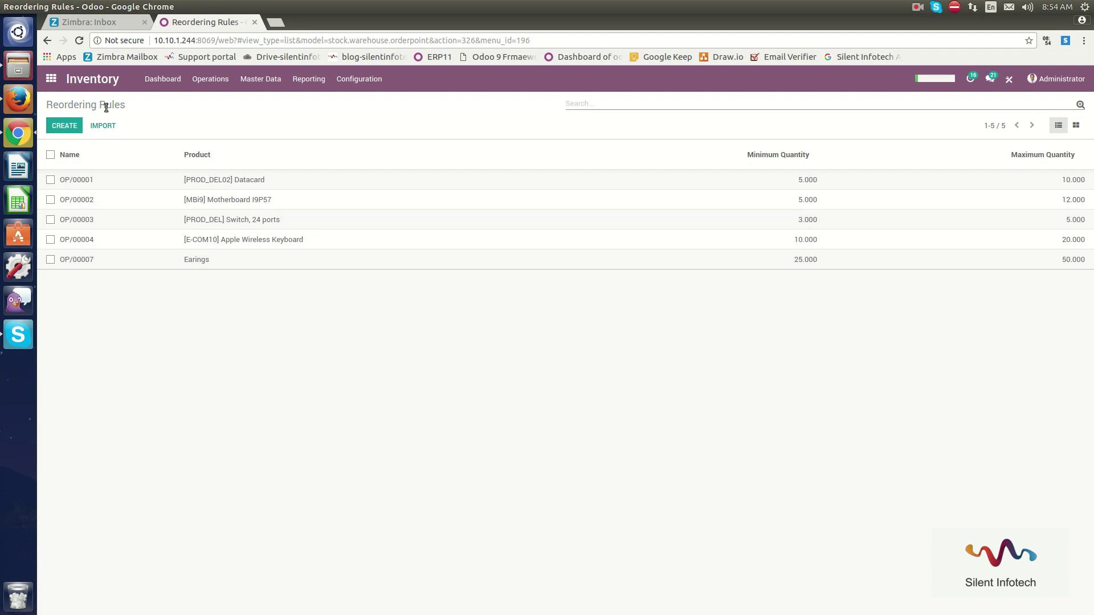
# Run the Reporting > Inventory report for current on-hand quantities.
pyautogui.click(305, 88)
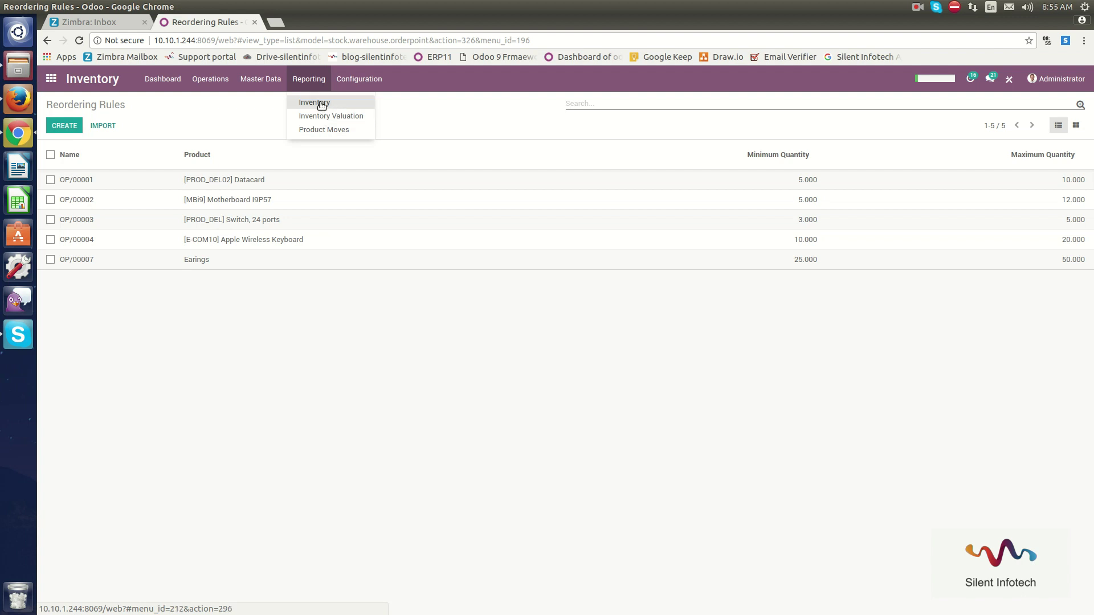
pyautogui.click(321, 104)
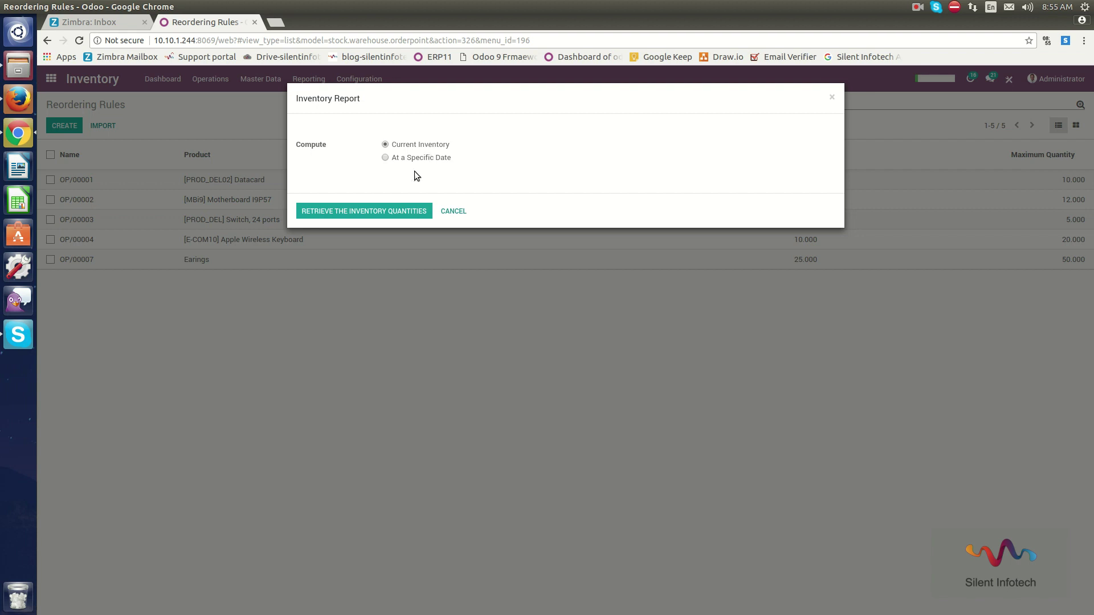
pyautogui.click(388, 211)
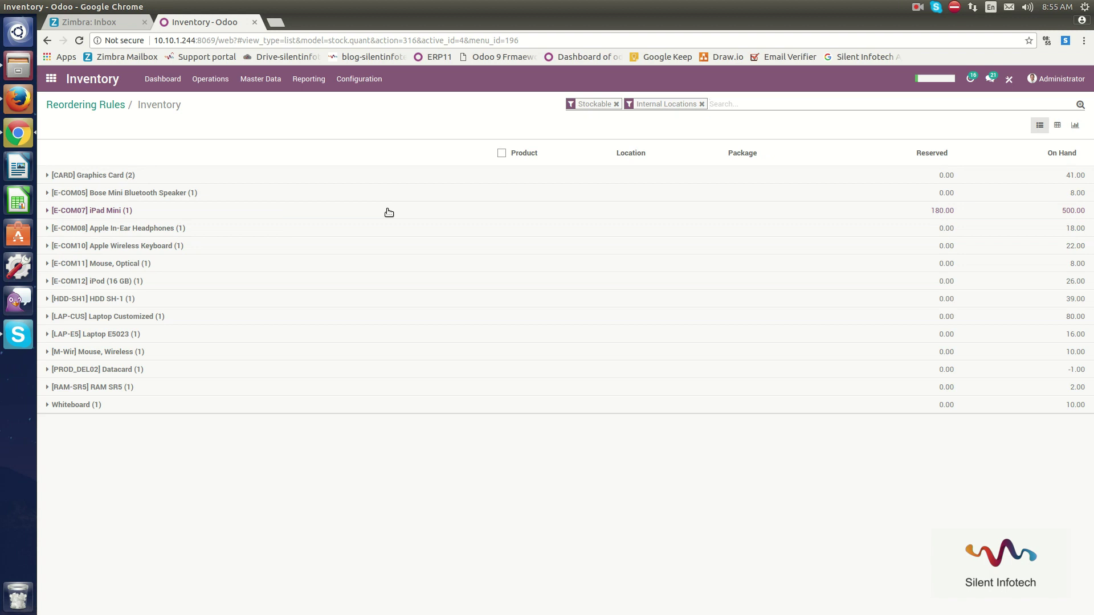
# Expand Bose Mini Bluetooth Speaker's stock by location, then open the Inventory Valuation report.
pyautogui.click(271, 197)
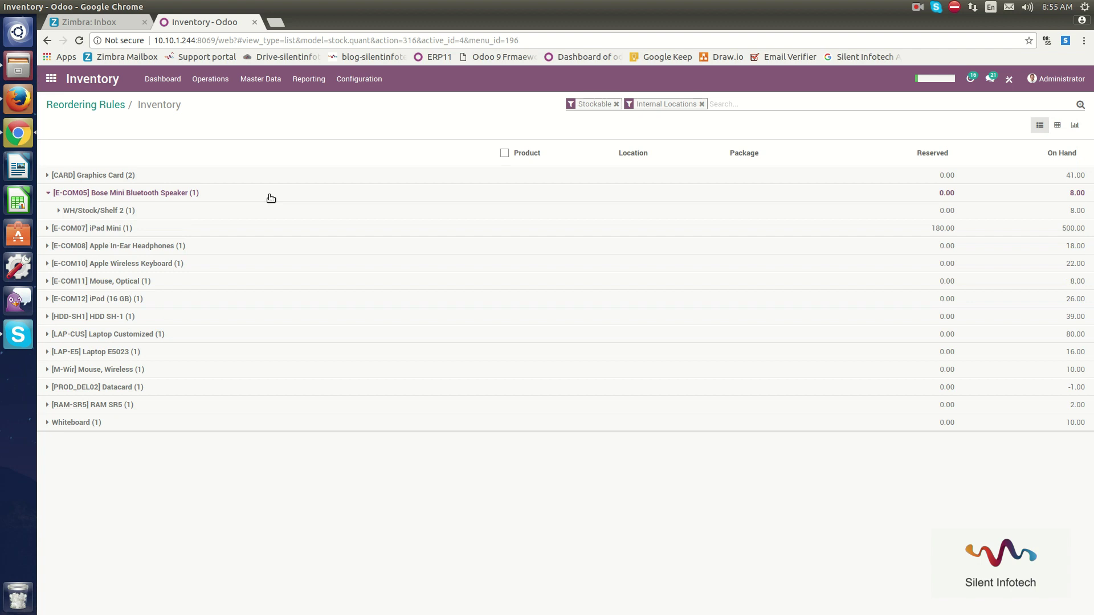
pyautogui.click(308, 78)
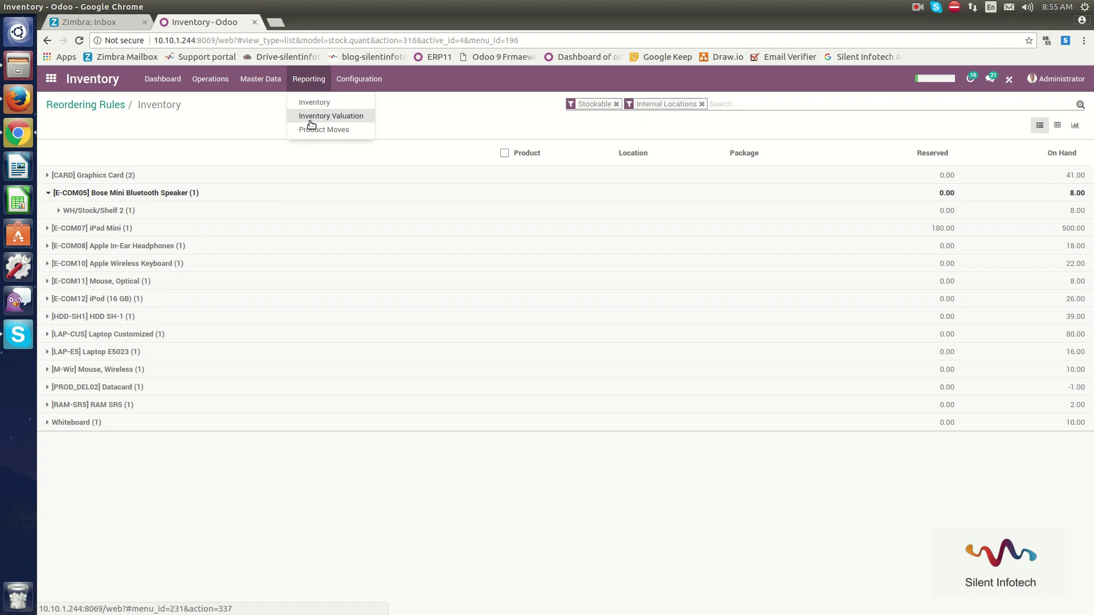
pyautogui.moveTo(229, 90)
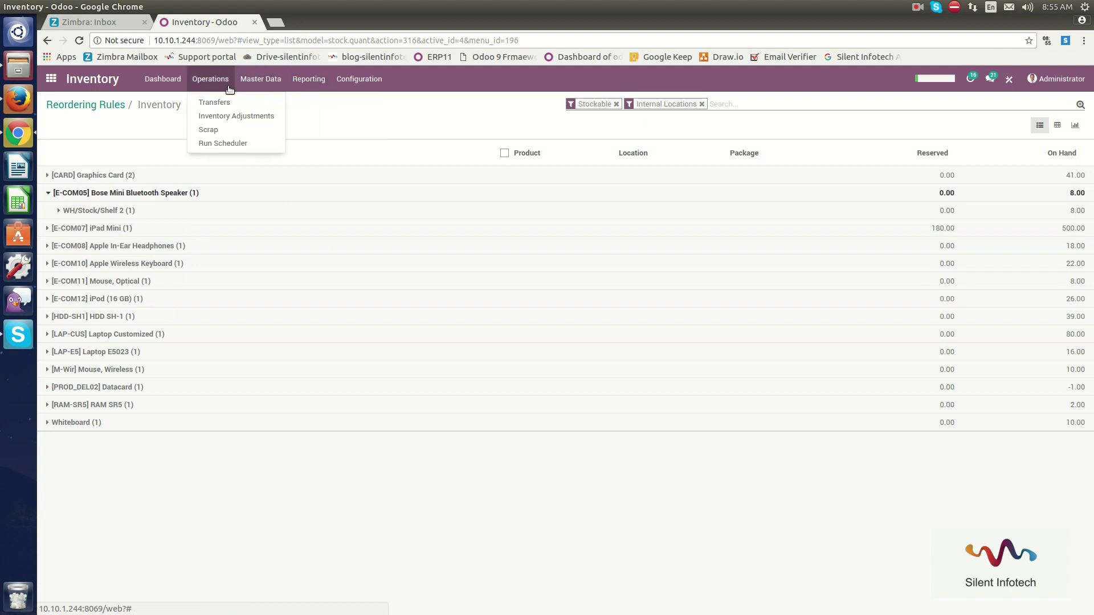
pyautogui.moveTo(310, 80)
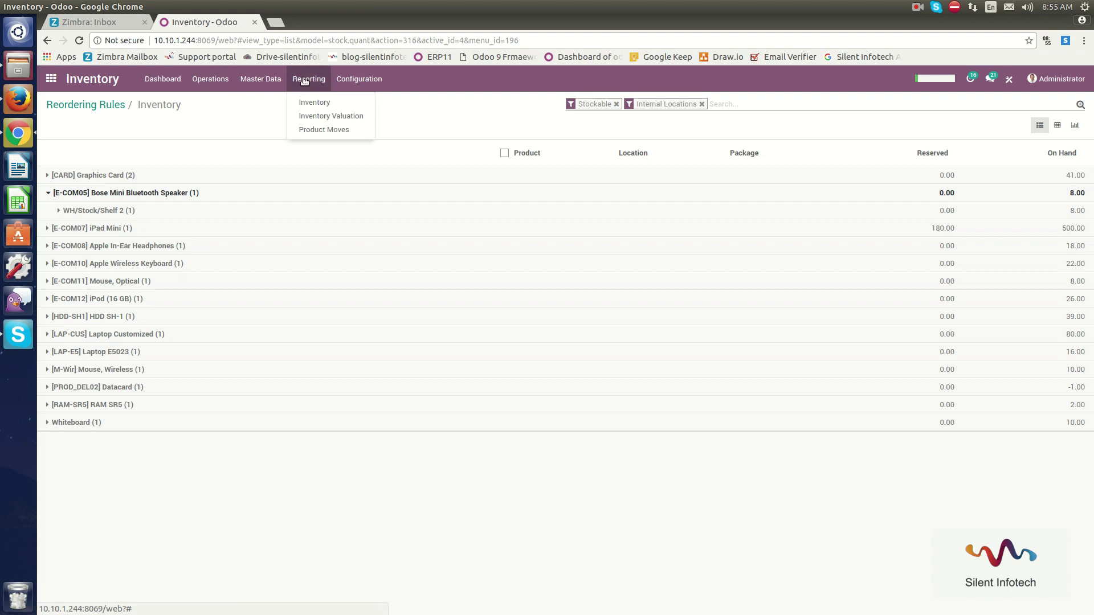
pyautogui.click(318, 116)
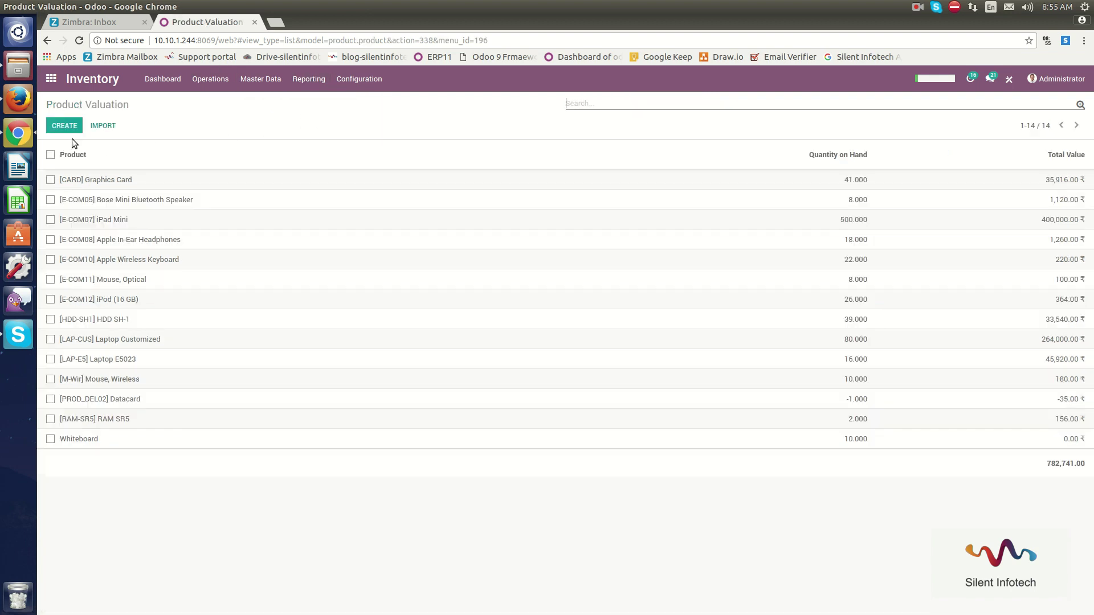
# Enter 30 as the Graphics Card's updated quantity on hand, bringing it to 46 on hand.
pyautogui.tripleClick(84, 104)
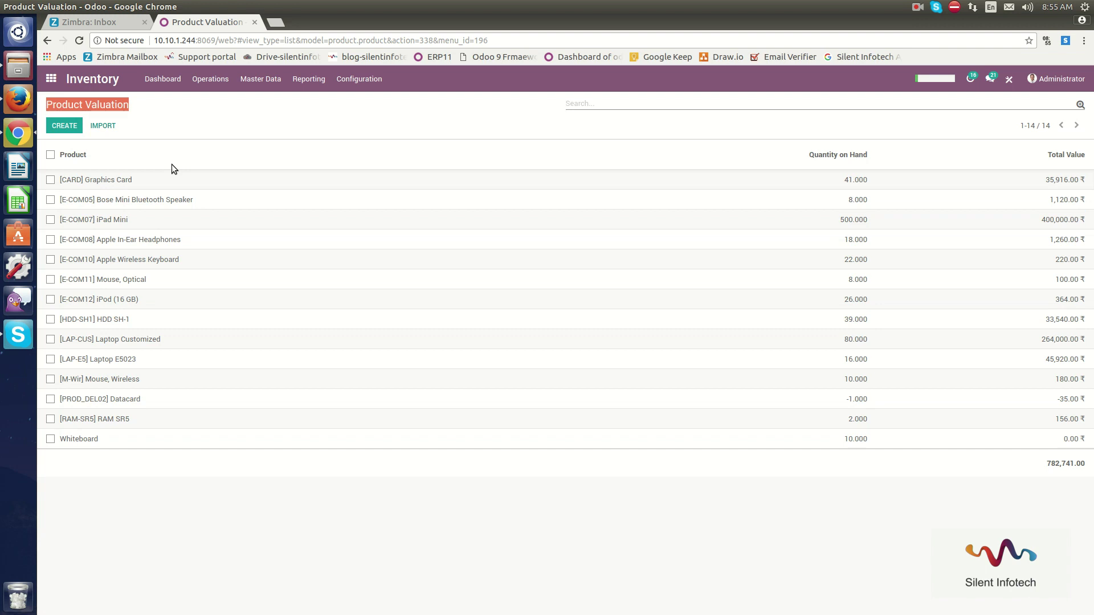
pyautogui.click(125, 182)
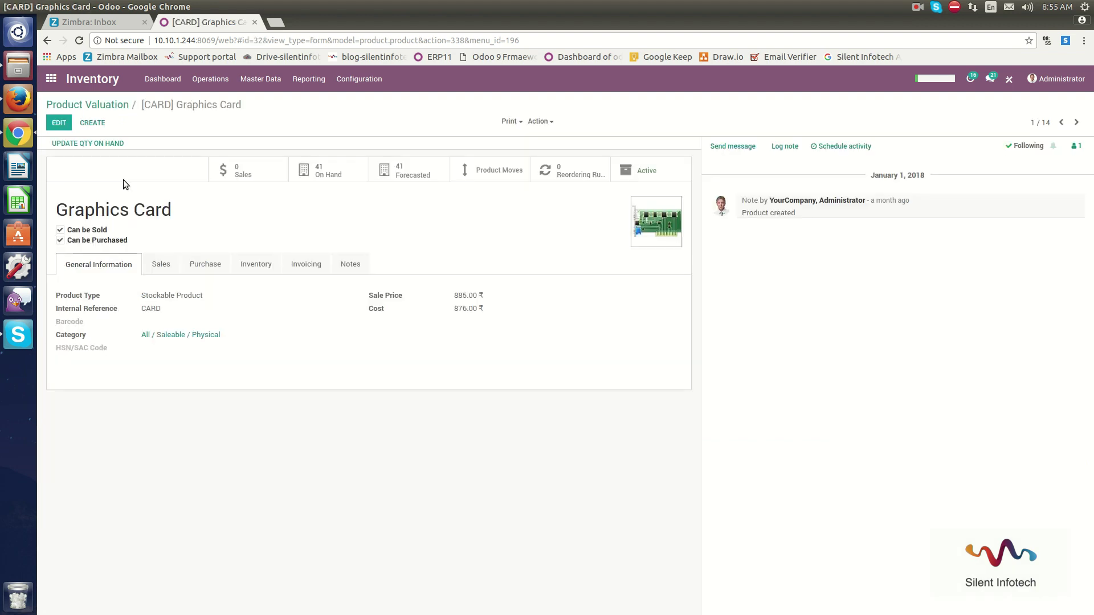
pyautogui.click(95, 147)
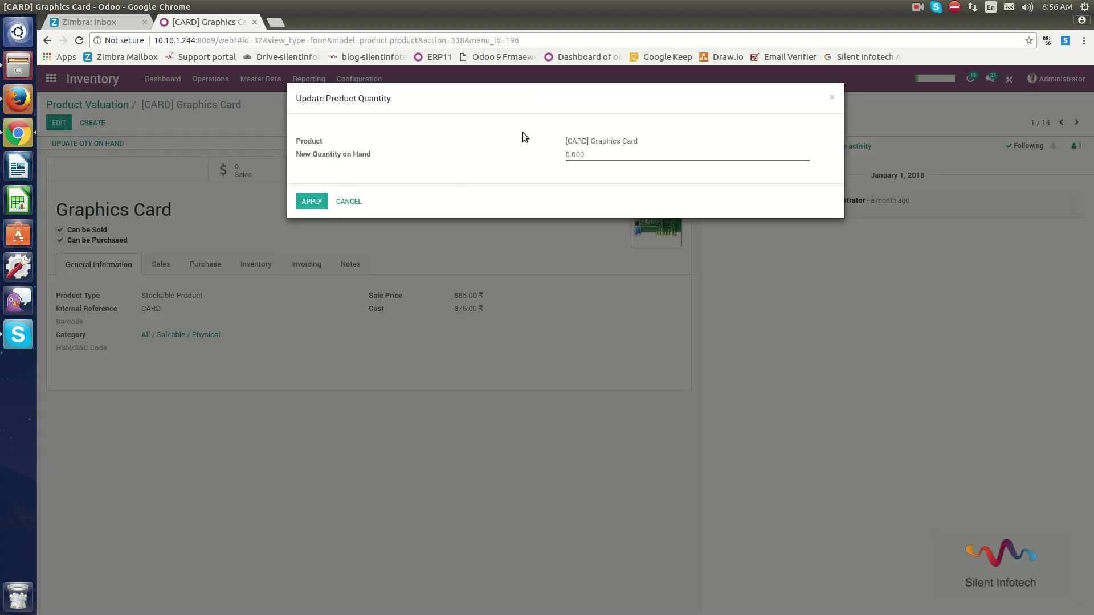
pyautogui.doubleClick(598, 155)
pyautogui.write('30')
pyautogui.click(313, 197)
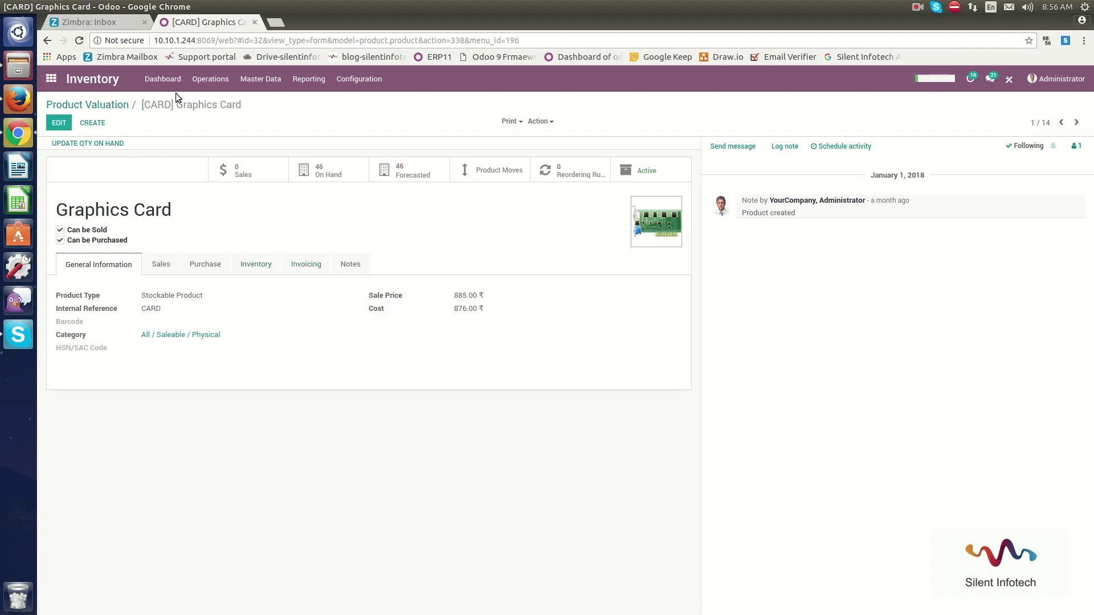
pyautogui.click(308, 79)
# View the Product Moves report, then go to the Transfers list under Operations.
pyautogui.click(312, 130)
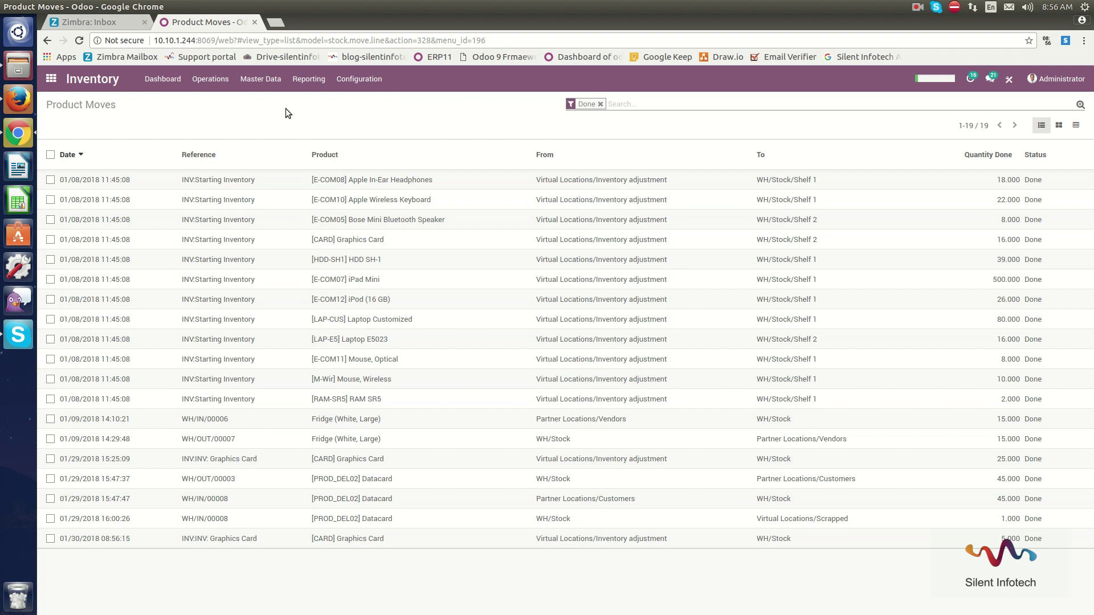
pyautogui.click(216, 84)
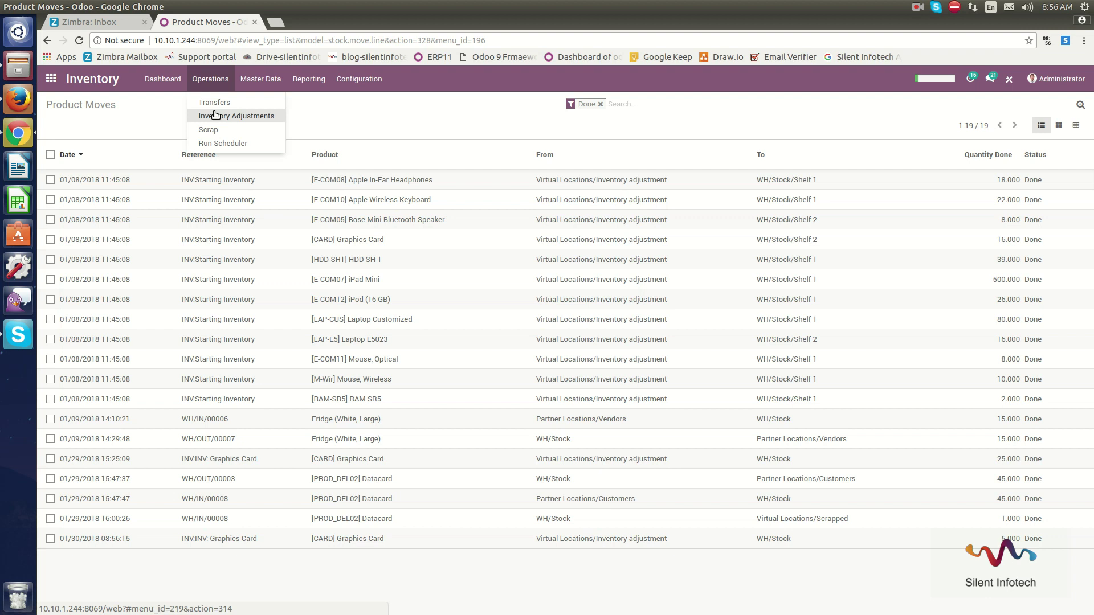
pyautogui.click(217, 102)
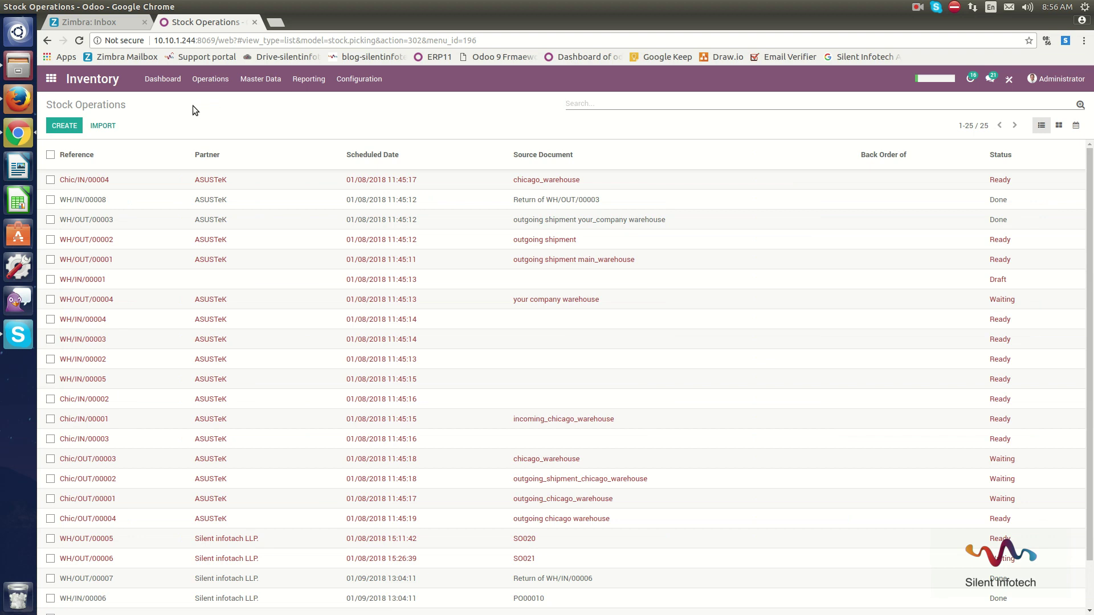
pyautogui.tripleClick(139, 101)
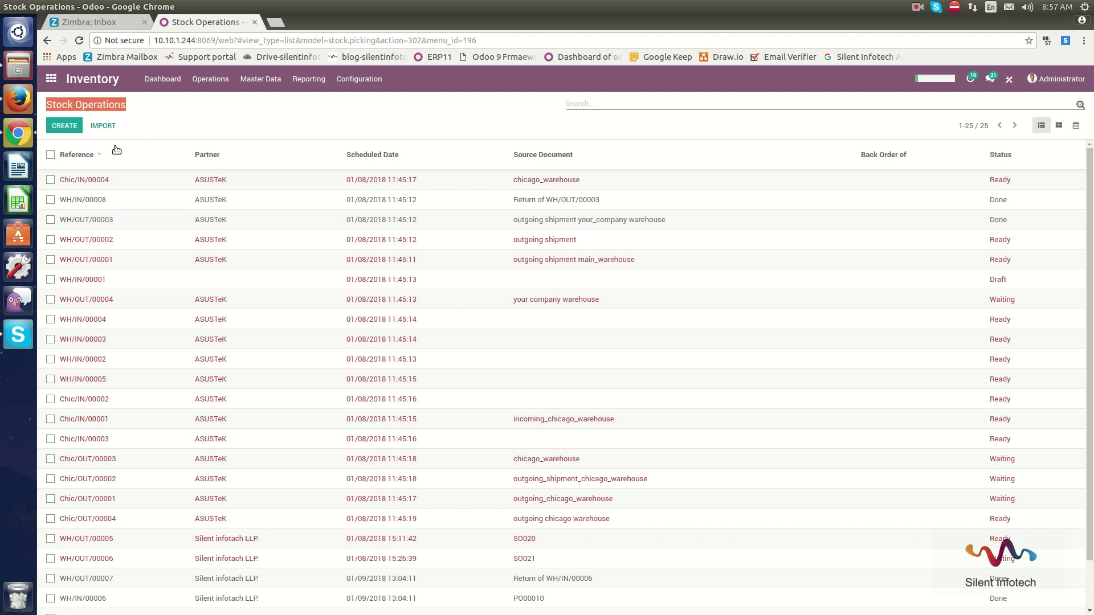
pyautogui.scroll(-2, 368, 345)
pyautogui.scroll(2, 367, 345)
# Create a transfer for partner Silent infotach LLP. scheduled on 01/30/2018.
pyautogui.click(65, 126)
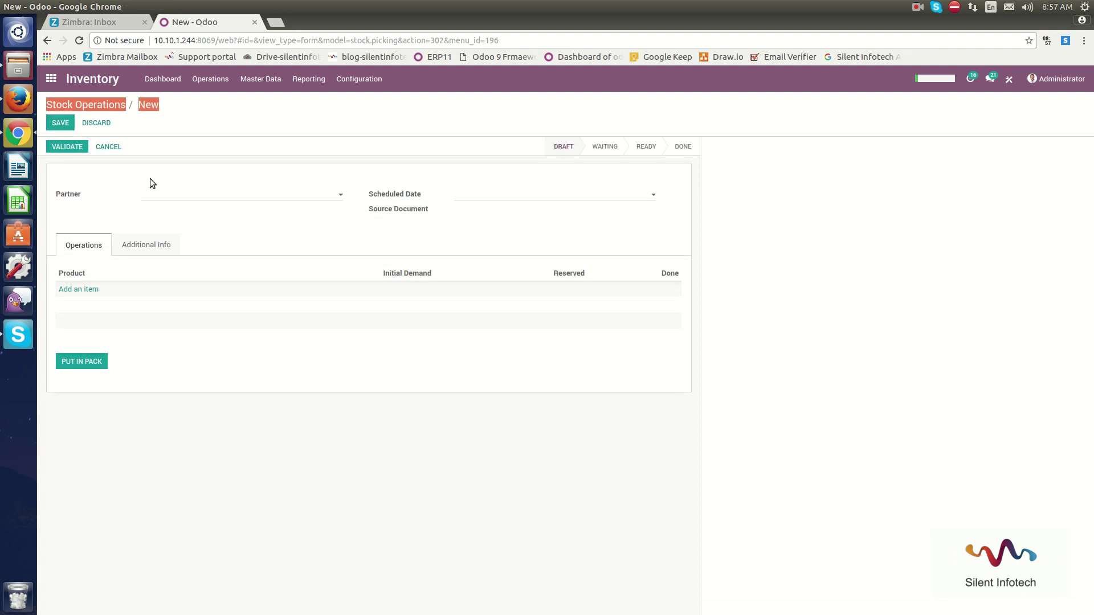
pyautogui.click(208, 192)
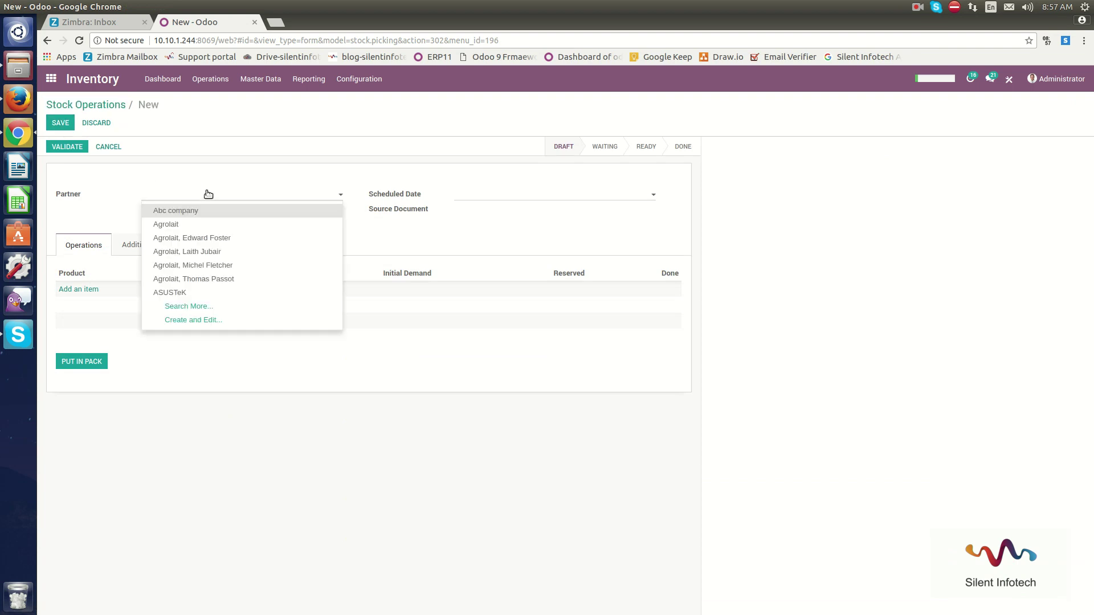
pyautogui.write('Silen')
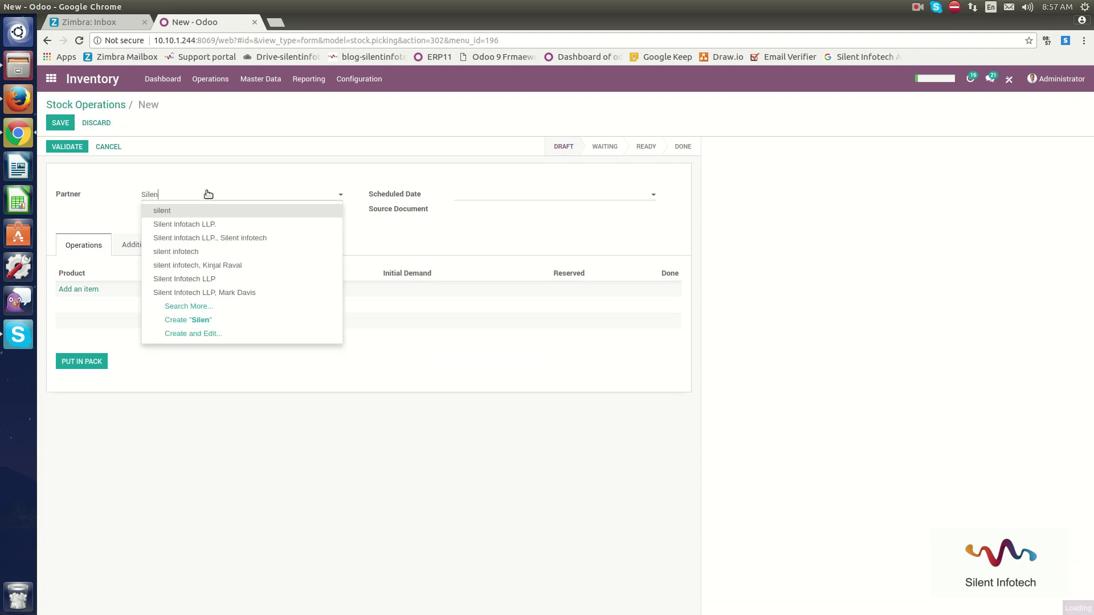
pyautogui.click(217, 224)
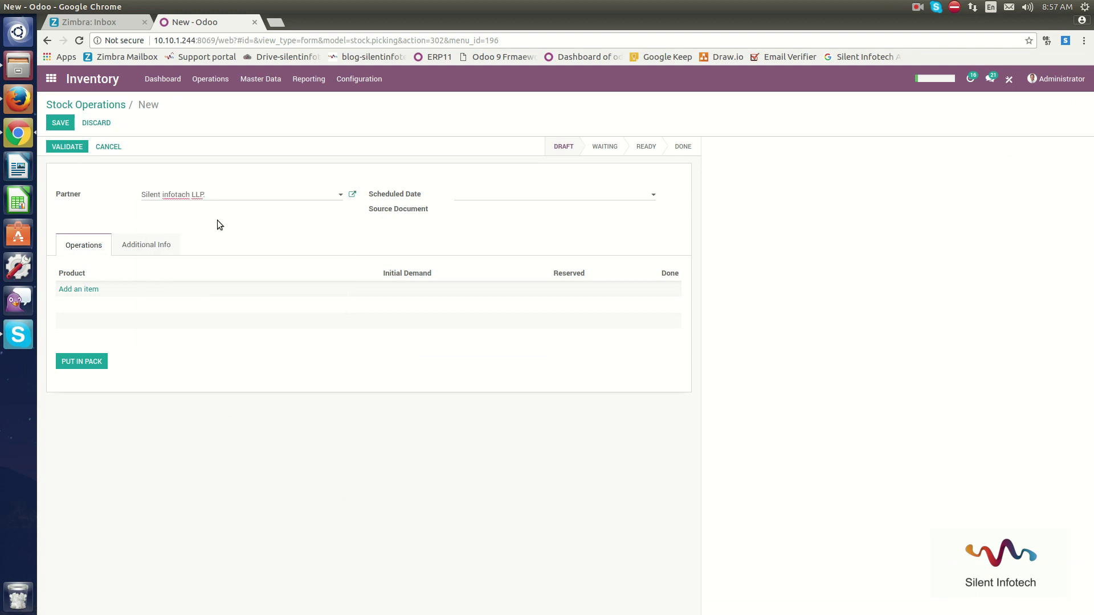
pyautogui.click(467, 193)
pyautogui.click(525, 317)
pyautogui.click(382, 230)
# Add an operation line for the Earings product.
pyautogui.click(86, 291)
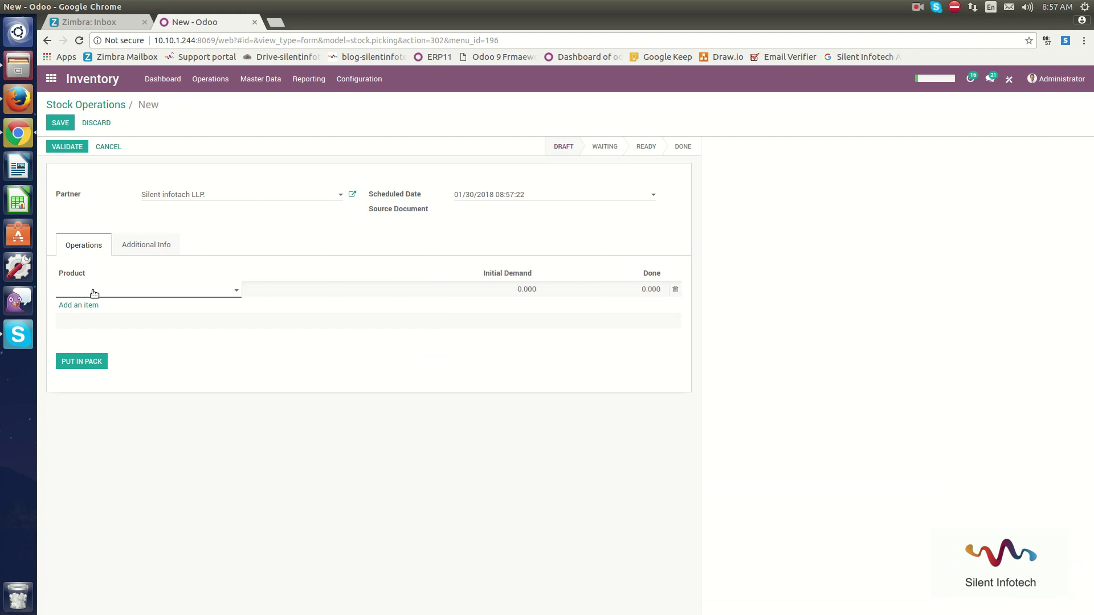
pyautogui.write('Earings')
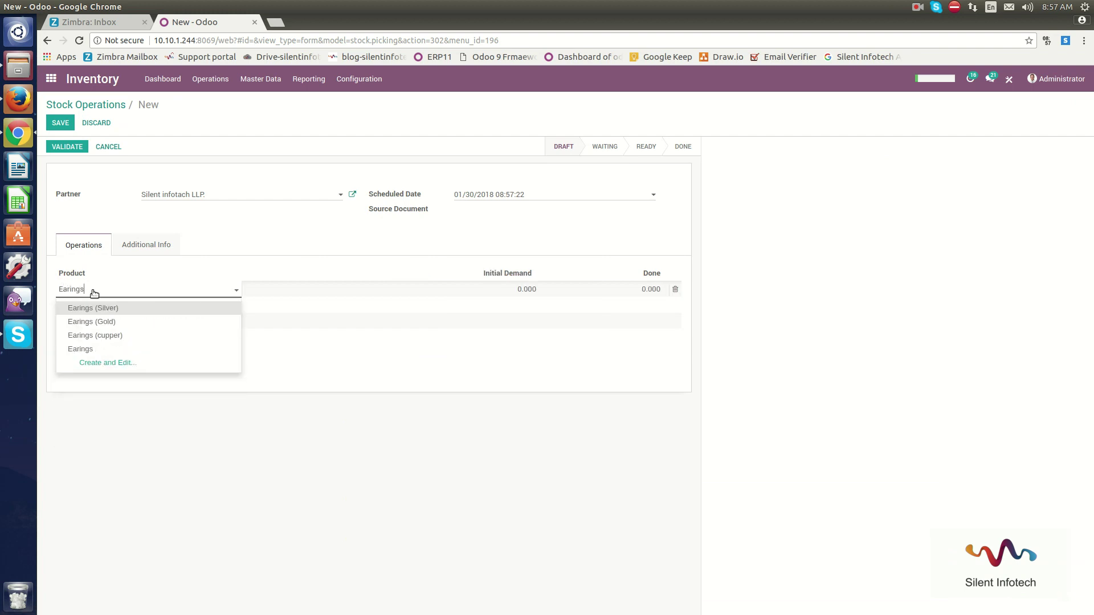
pyautogui.click(93, 349)
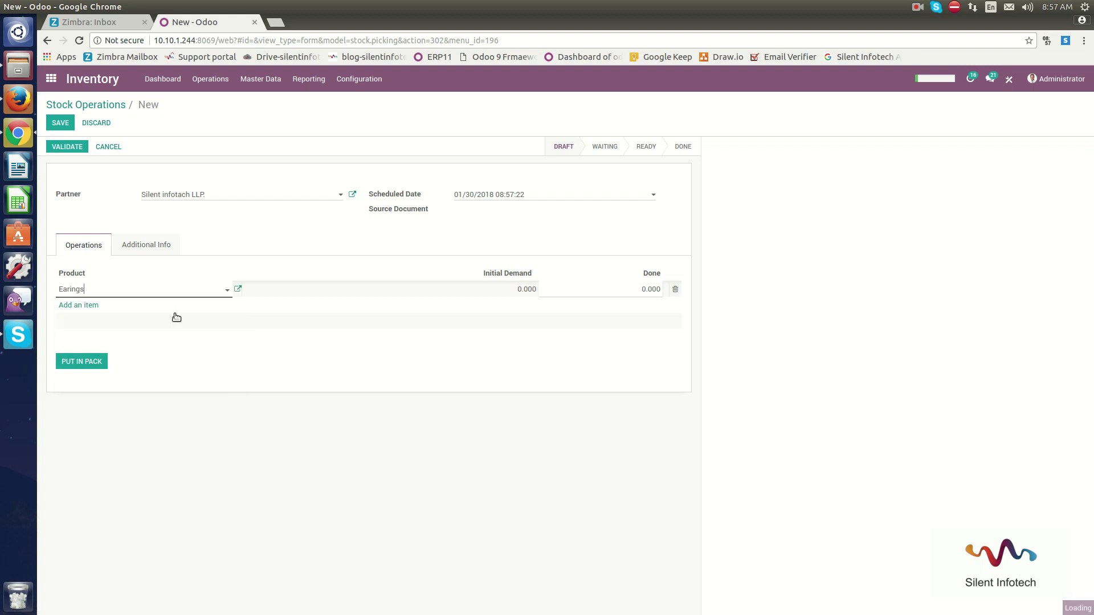
pyautogui.press('Tab')
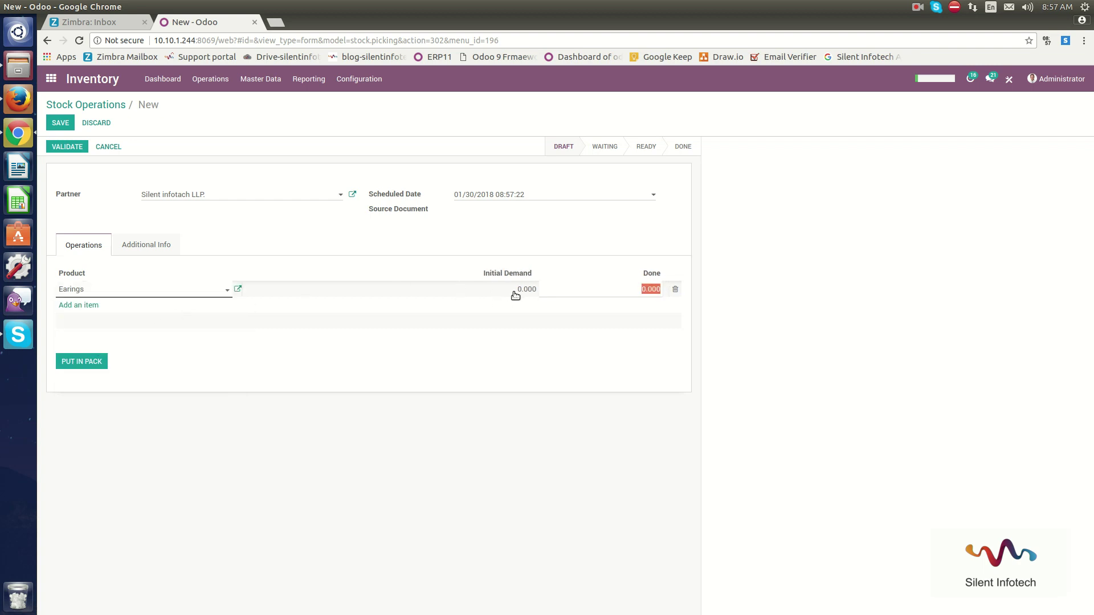
pyautogui.click(130, 292)
pyautogui.click(148, 291)
# In the Earings product dialog, set Sale Price and Cost to 5000 and save.
pyautogui.click(239, 290)
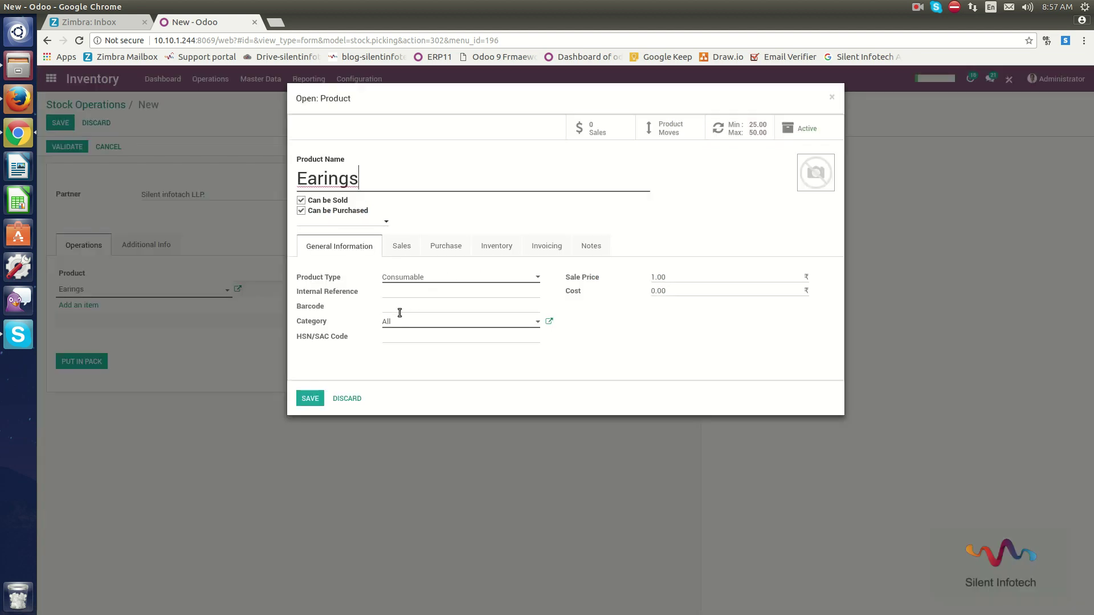
pyautogui.click(671, 275)
pyautogui.write('5000')
pyautogui.click(678, 291)
pyautogui.write('50000')
pyautogui.click(313, 398)
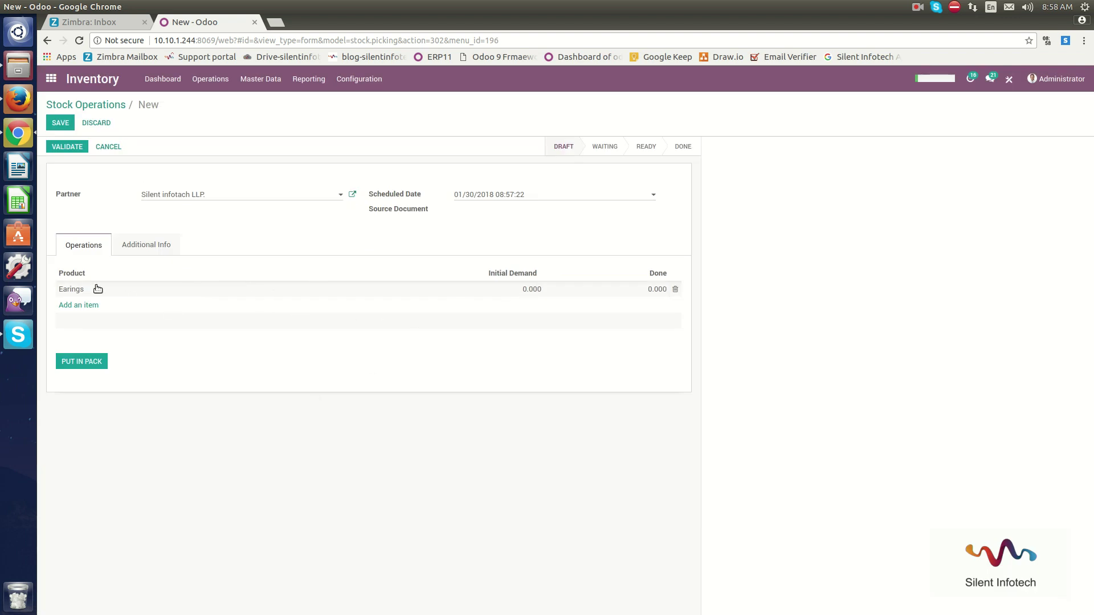
# Keep shipping policy As soon as possible, set Operation Type to YourCompany: Receipts, and save.
pyautogui.click(149, 245)
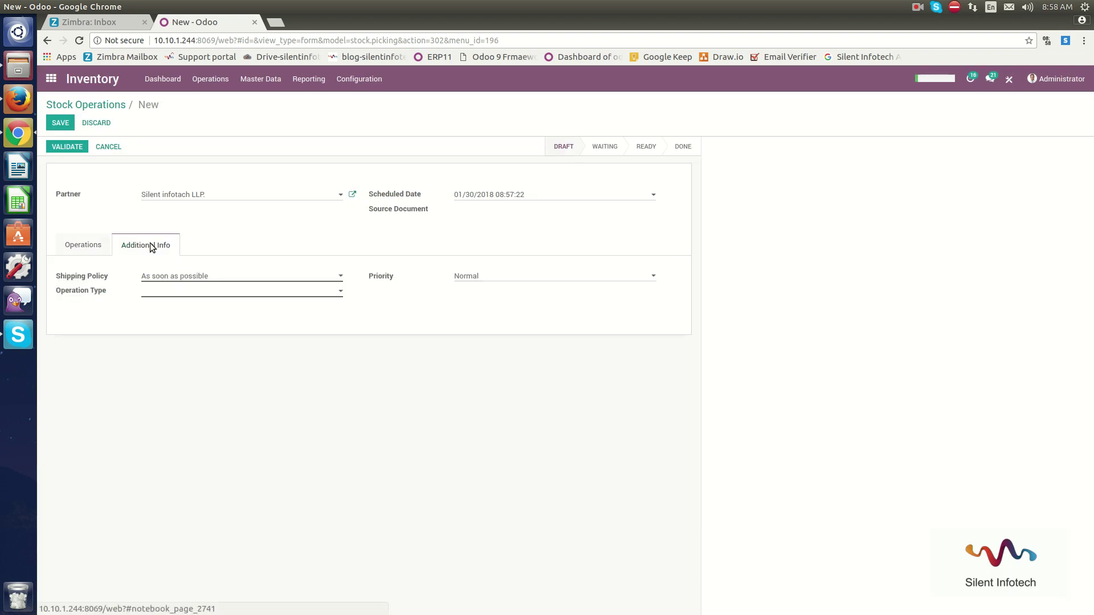
pyautogui.click(225, 278)
pyautogui.click(226, 279)
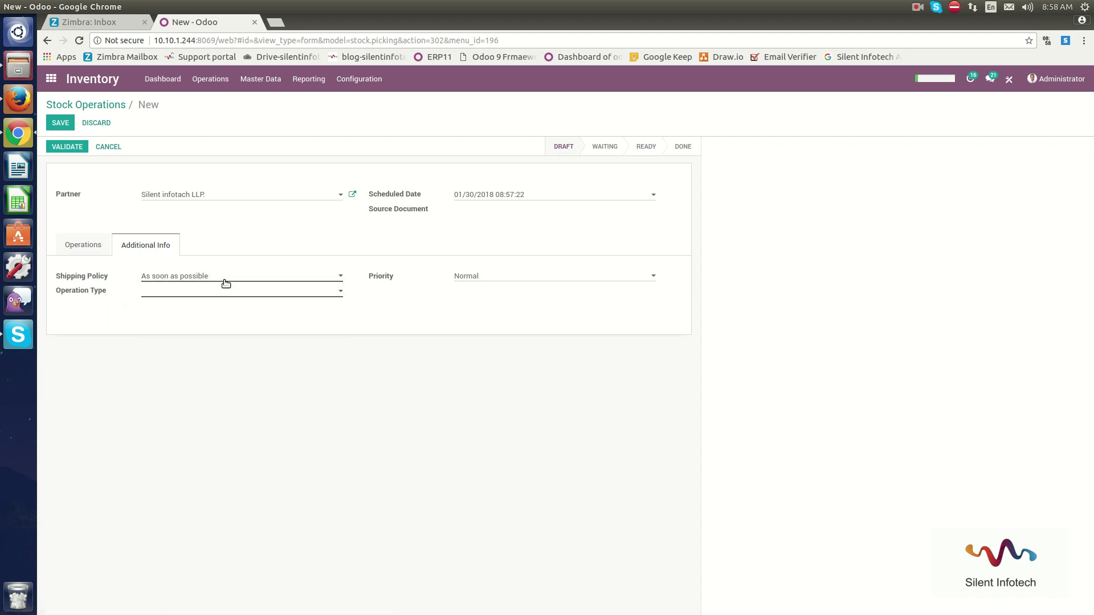
pyautogui.click(231, 293)
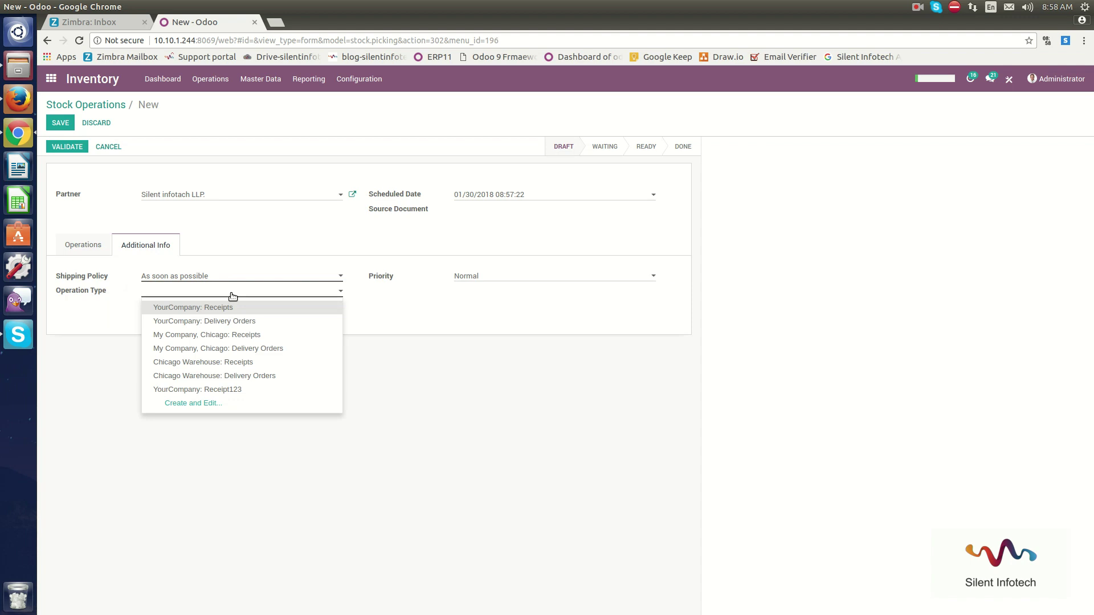
pyautogui.click(231, 308)
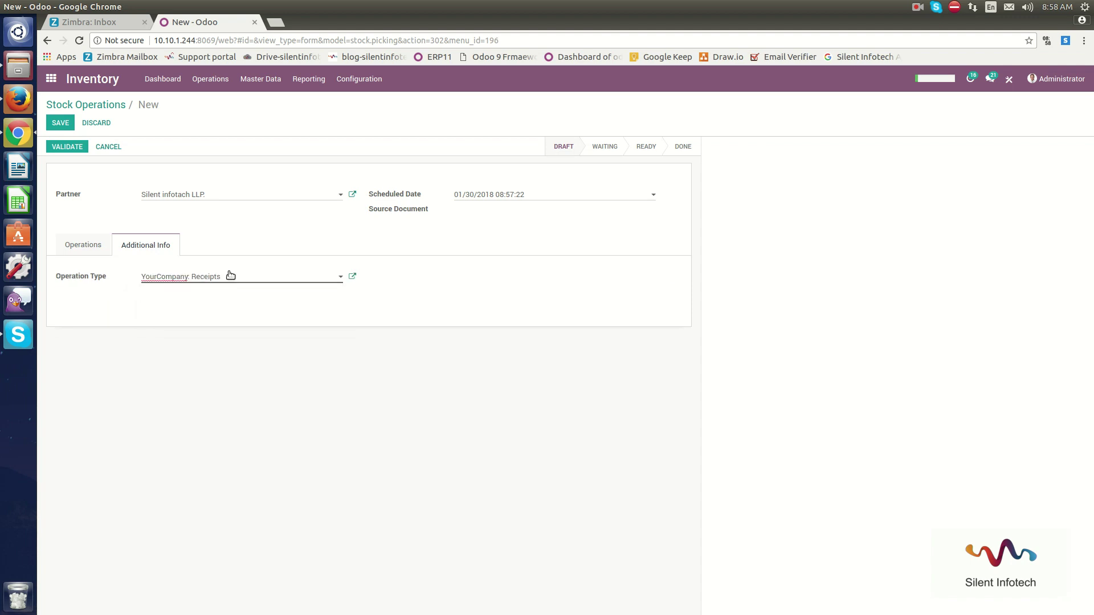
pyautogui.click(59, 123)
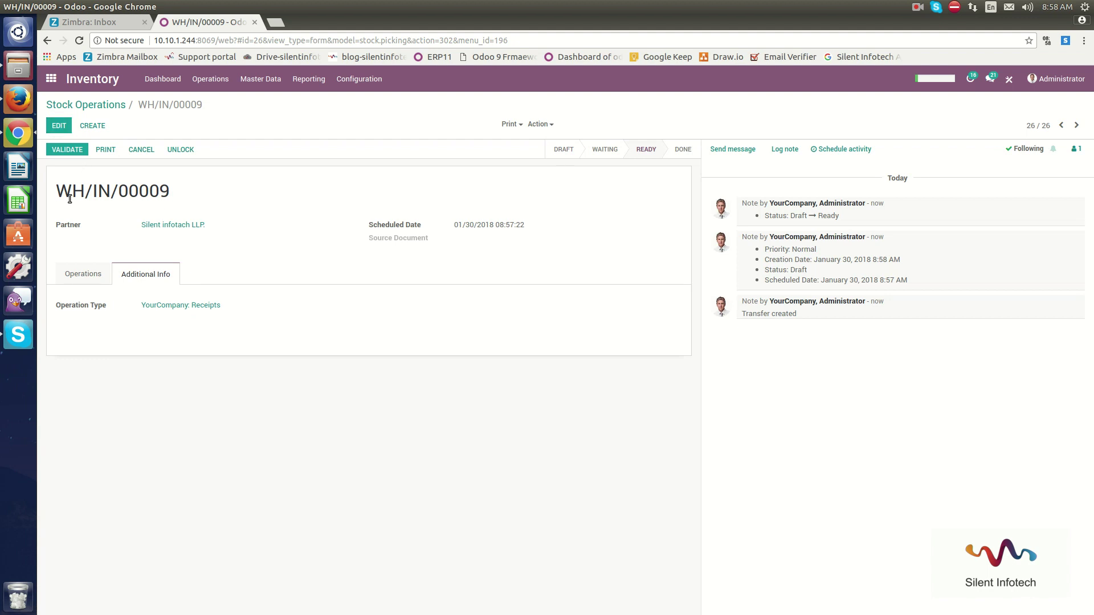
# Try validating WH/IN/00009 and dismiss the 'cannot validate' error.
pyautogui.moveTo(57, 191); pyautogui.dragTo(184, 199)
pyautogui.tripleClick(79, 192)
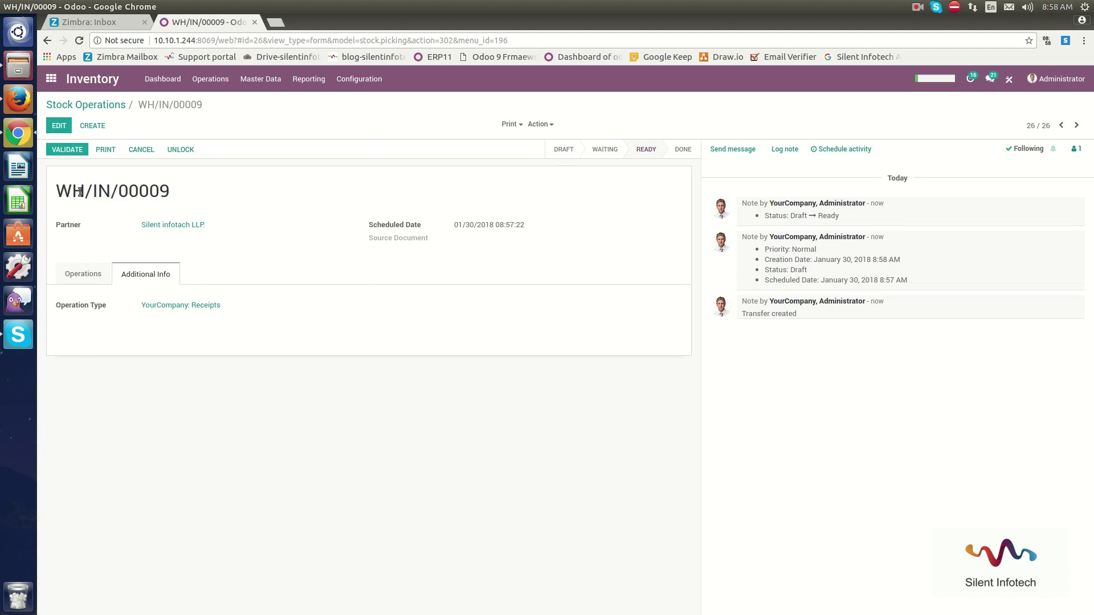
pyautogui.click(117, 192)
pyautogui.click(66, 149)
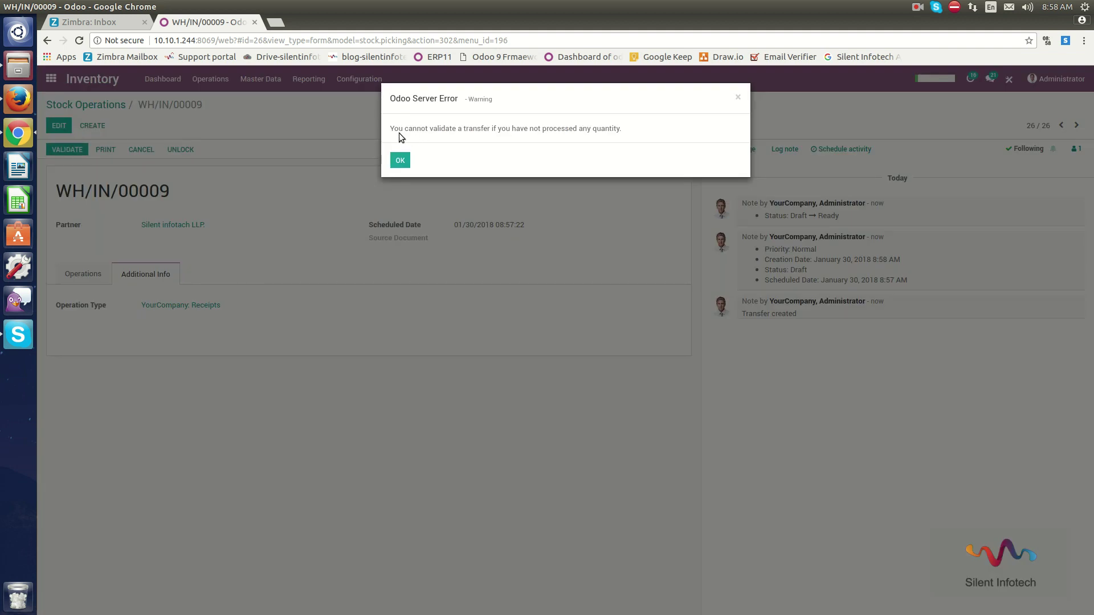
pyautogui.doubleClick(404, 131)
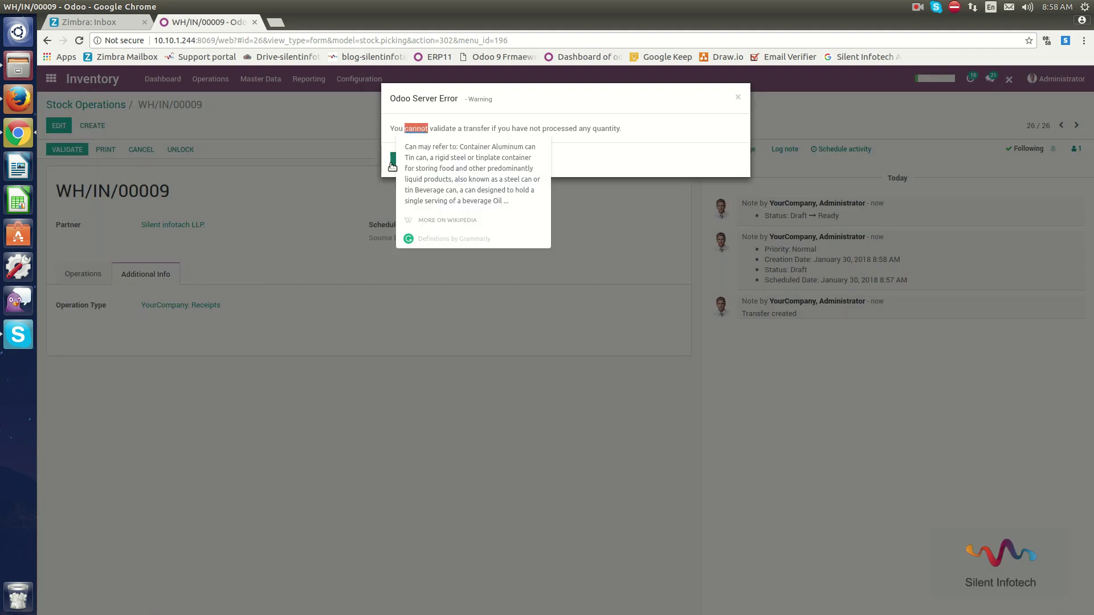
pyautogui.click(392, 164)
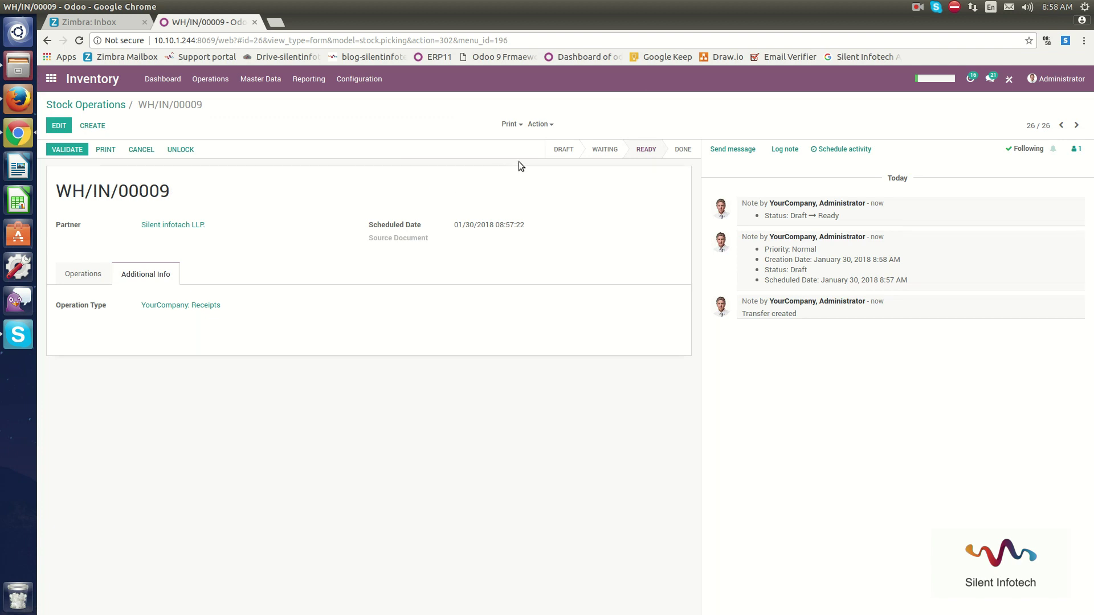
# Reopen WH/IN/00009 from Stock Operations, validate again, and dismiss the server error.
pyautogui.click(84, 106)
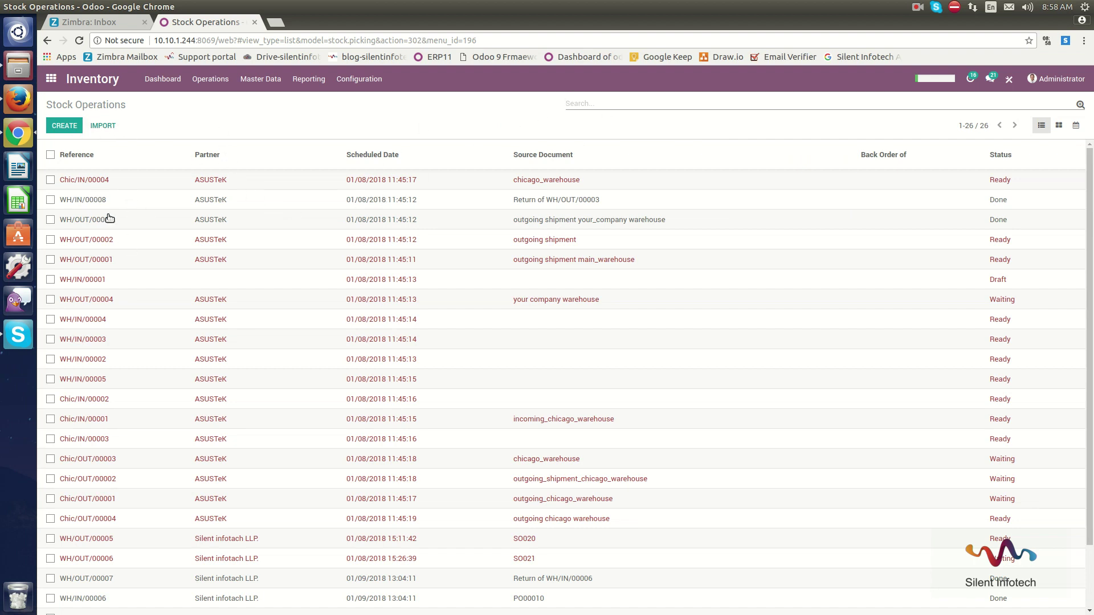
pyautogui.scroll(-3, 145, 442)
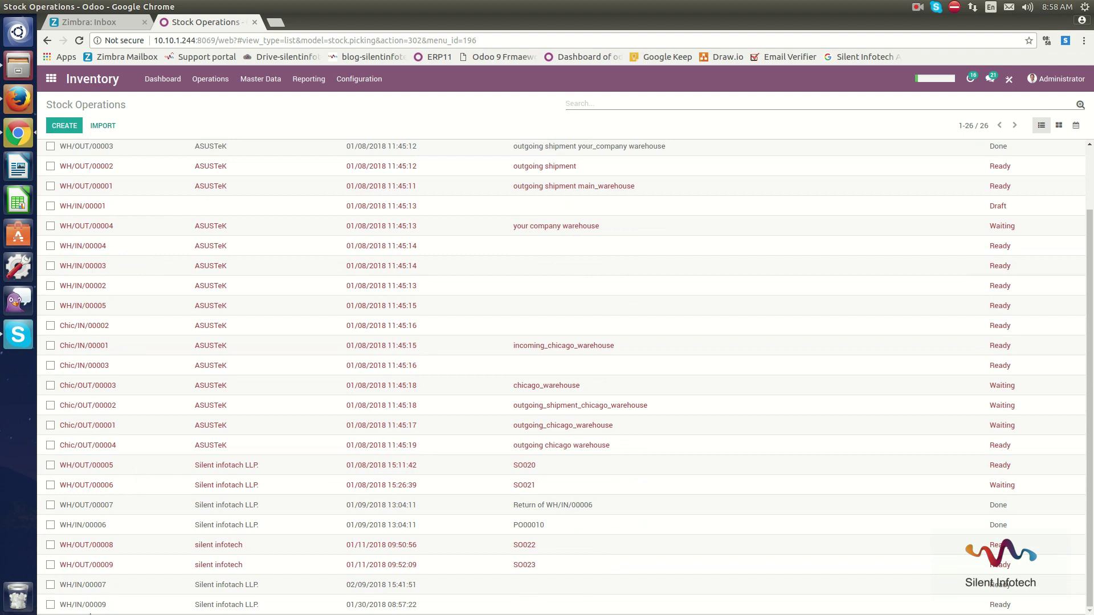
pyautogui.click(86, 605)
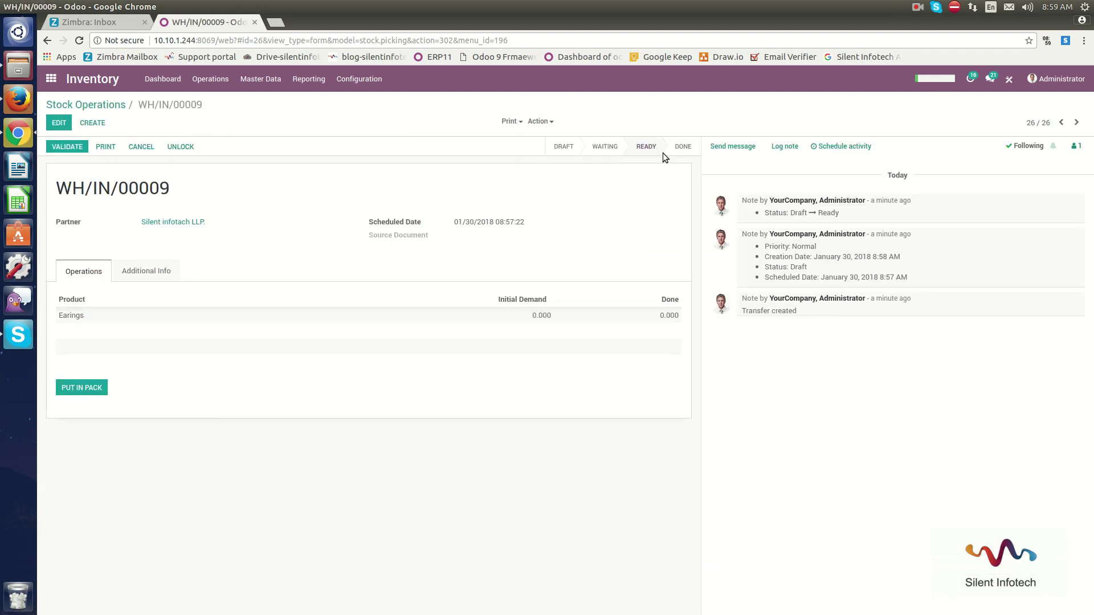
pyautogui.click(63, 149)
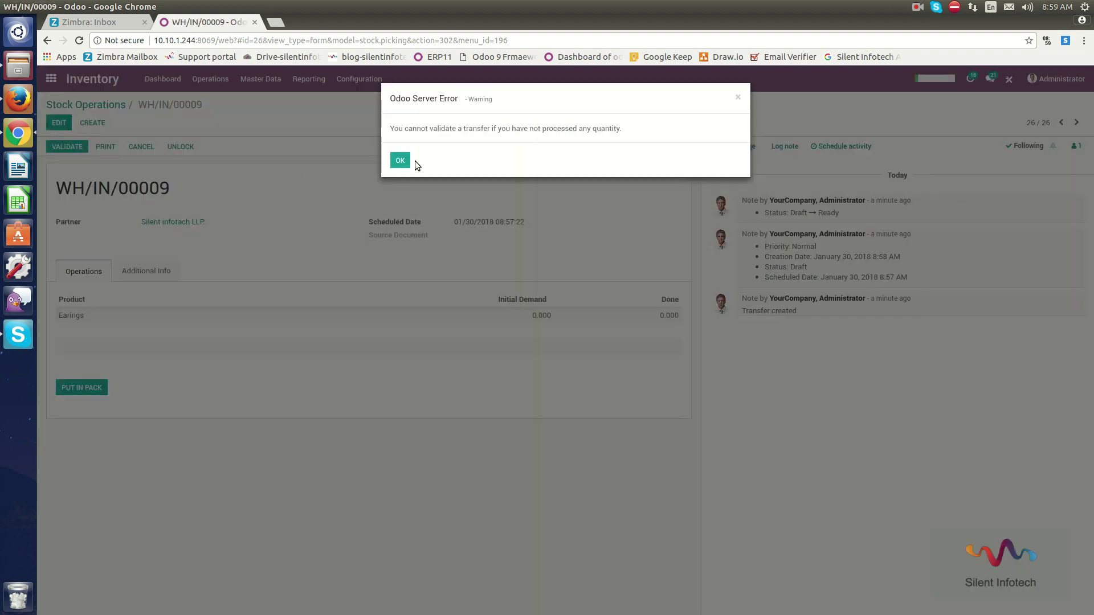
pyautogui.click(400, 160)
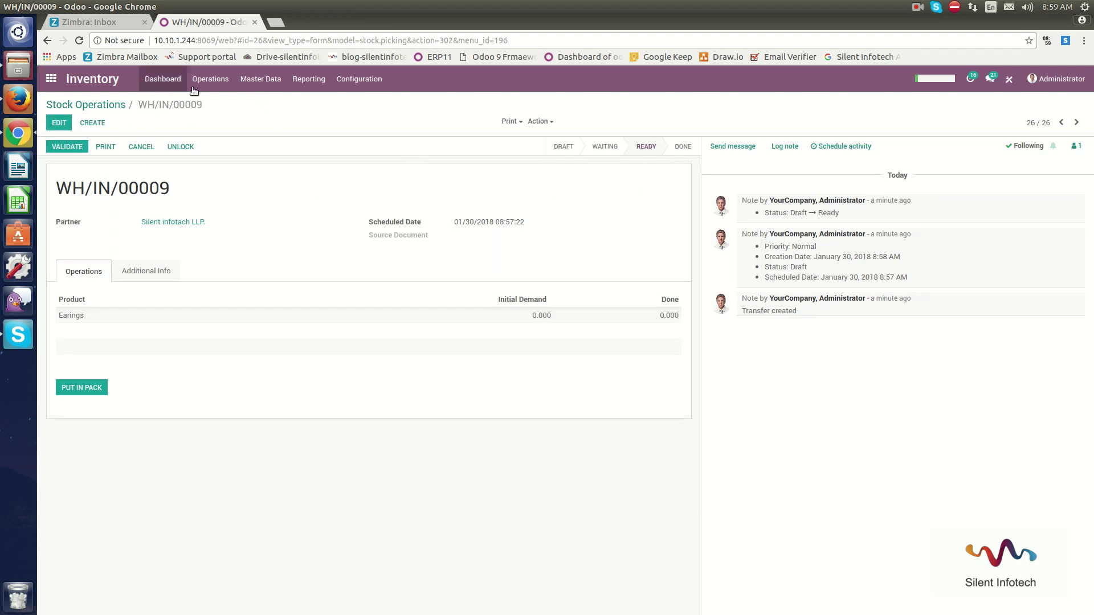
# Go to Inventory Adjustments, start a new adjustment, then discard it.
pyautogui.click(224, 83)
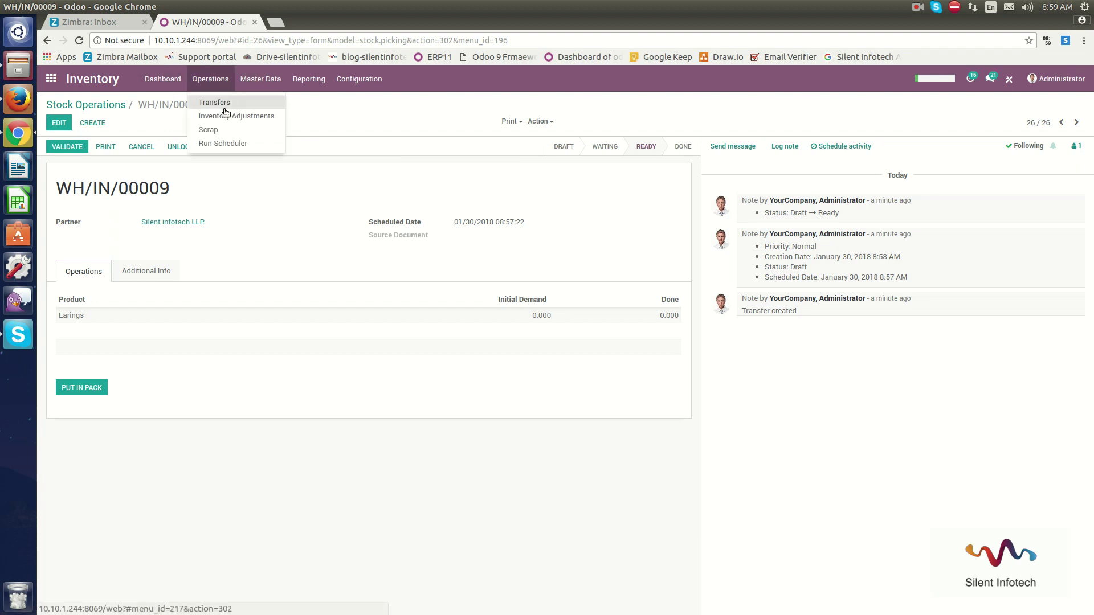
pyautogui.click(224, 116)
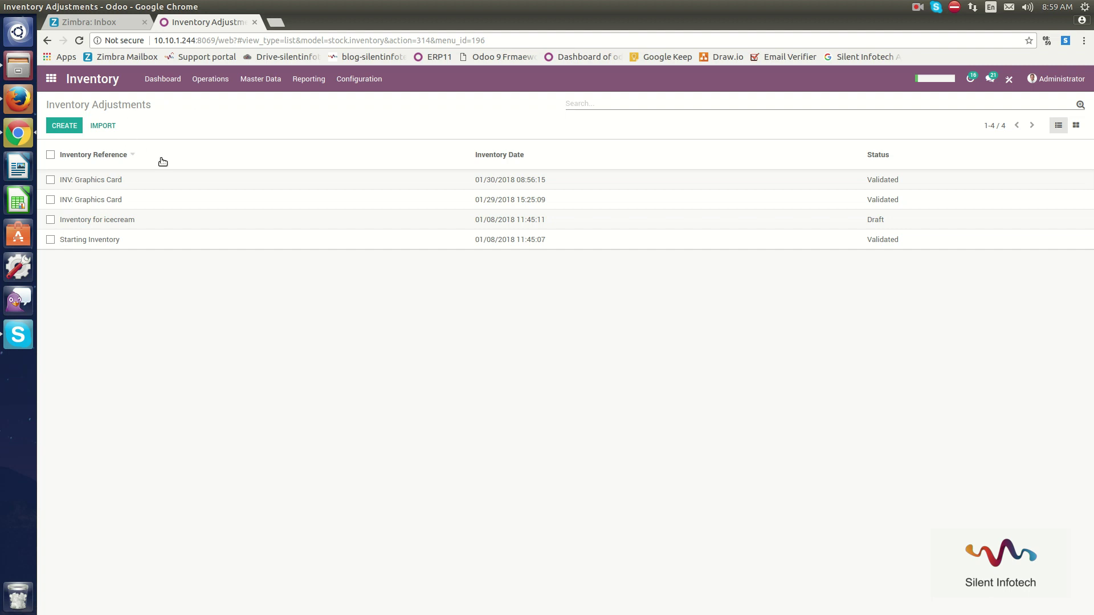
pyautogui.click(64, 126)
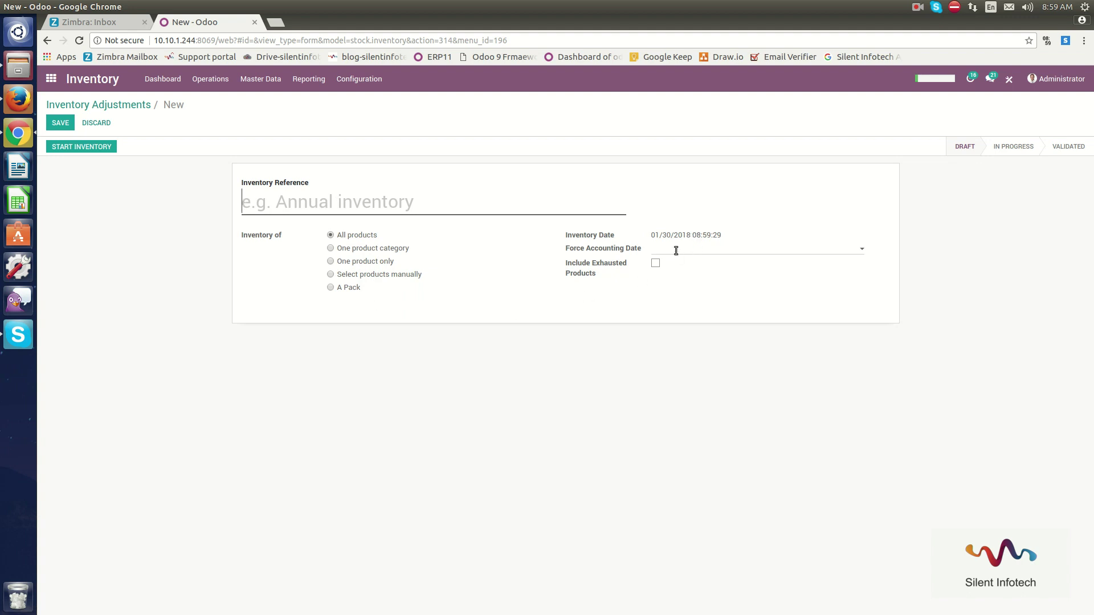
pyautogui.click(96, 122)
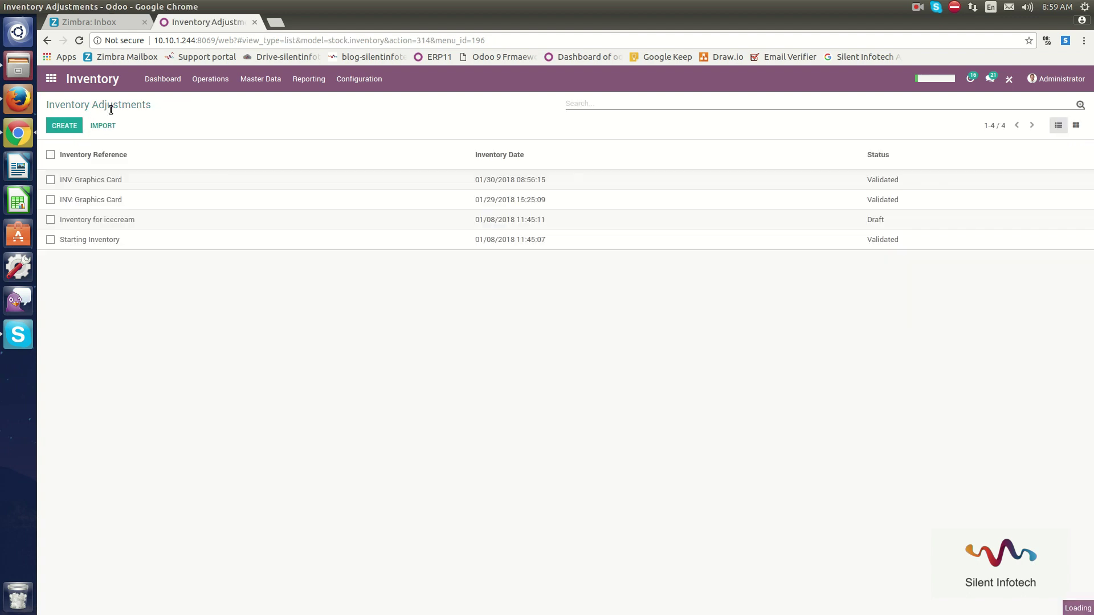
# Review the INV: Graphics Card adjustment and return to the adjustments list.
pyautogui.click(135, 187)
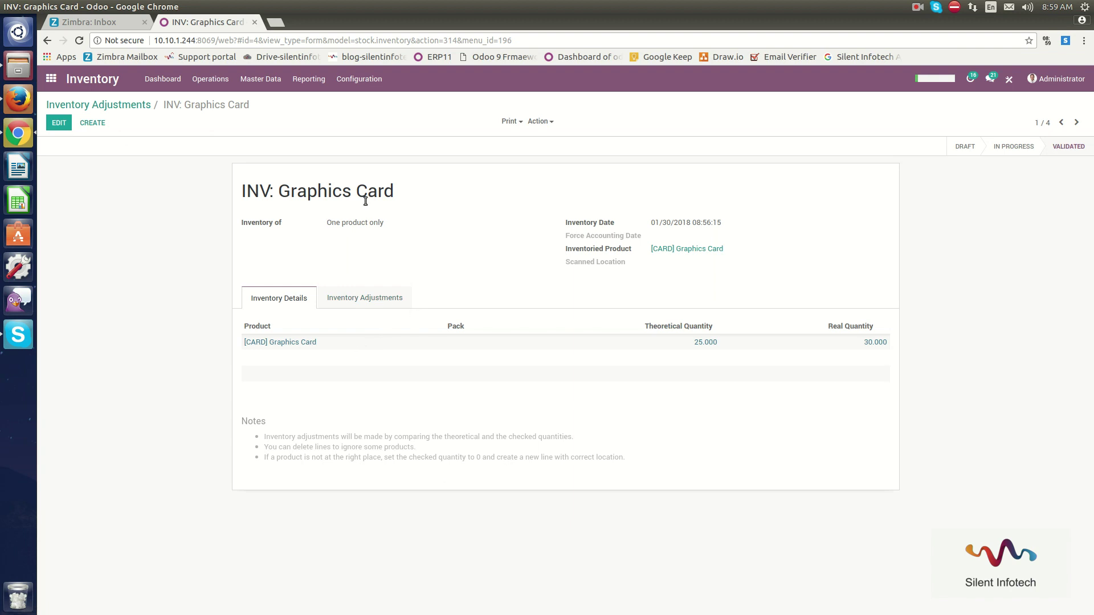
pyautogui.moveTo(247, 191); pyautogui.dragTo(445, 188)
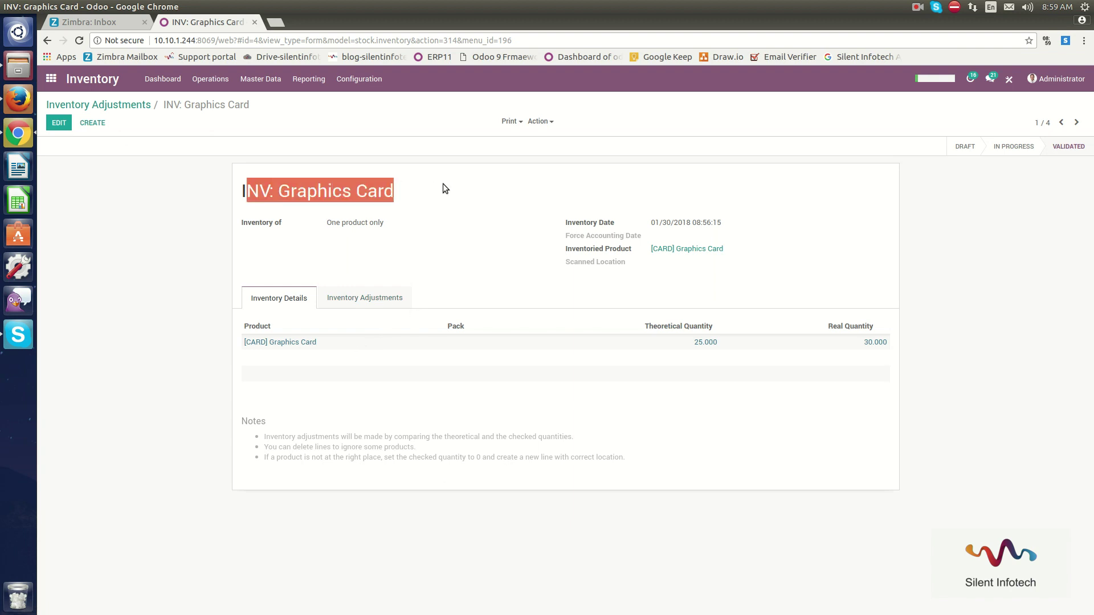
pyautogui.click(444, 186)
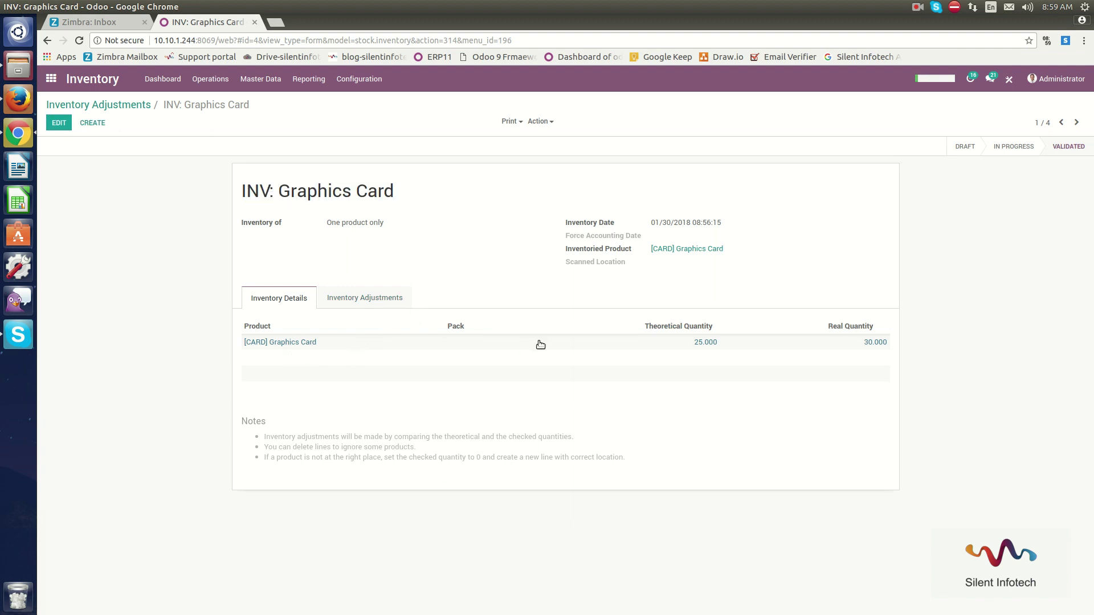
pyautogui.click(141, 107)
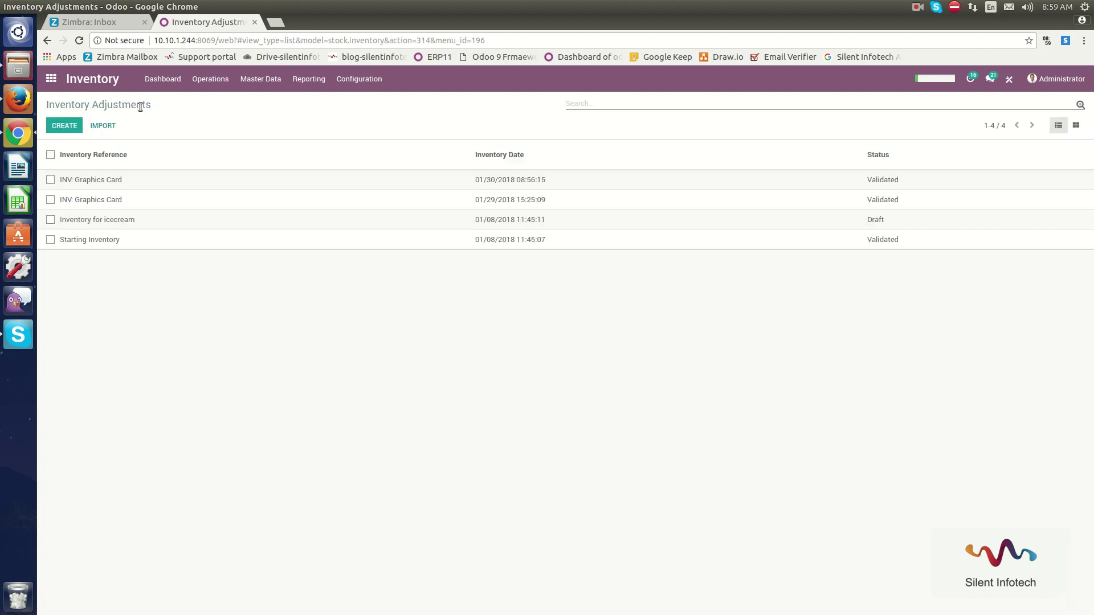
# Open Scrap Orders, look over scrap SP/00002, and go back to the list.
pyautogui.click(215, 79)
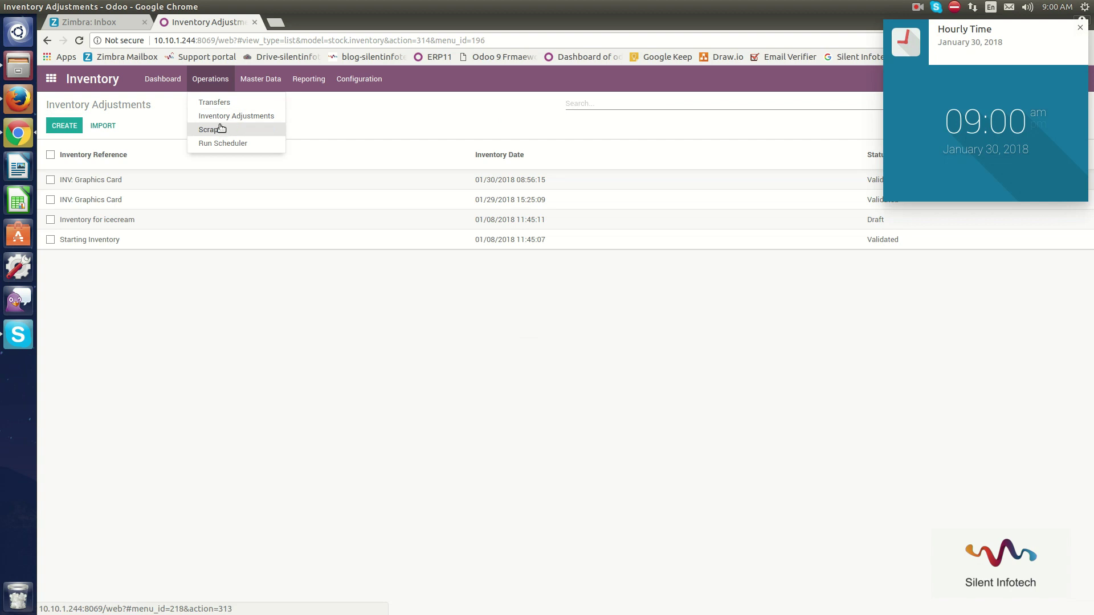
pyautogui.click(218, 130)
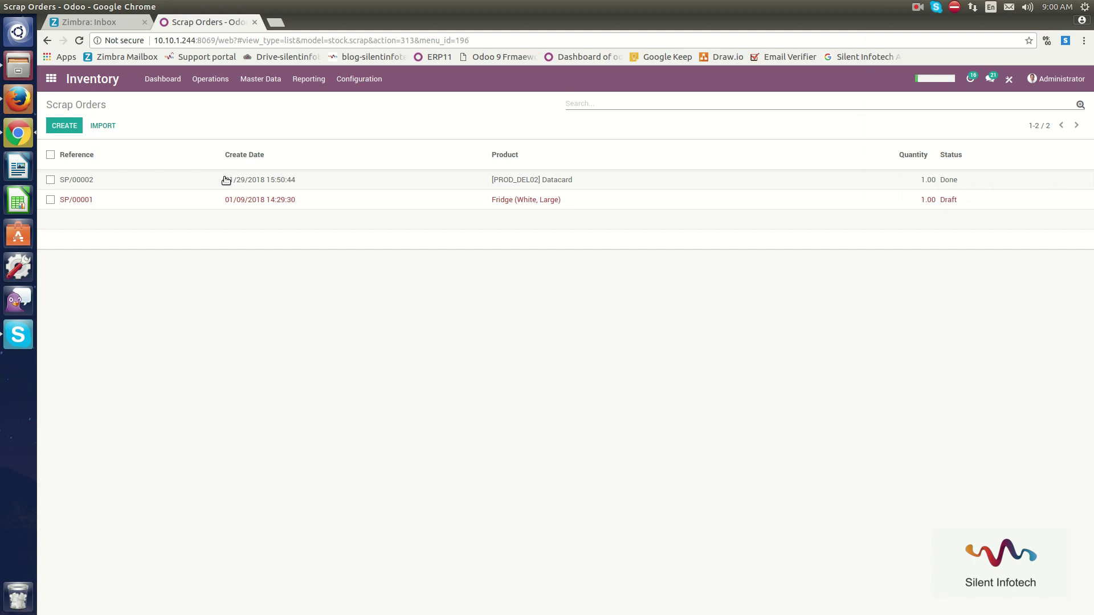
pyautogui.click(125, 178)
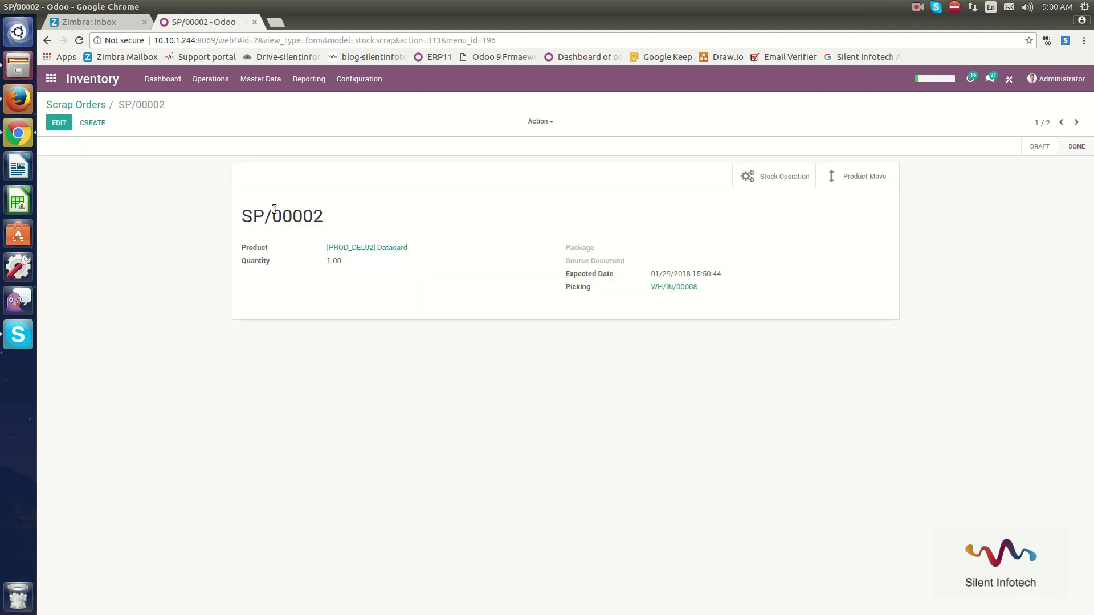
pyautogui.moveTo(248, 220); pyautogui.dragTo(334, 218)
pyautogui.doubleClick(299, 216)
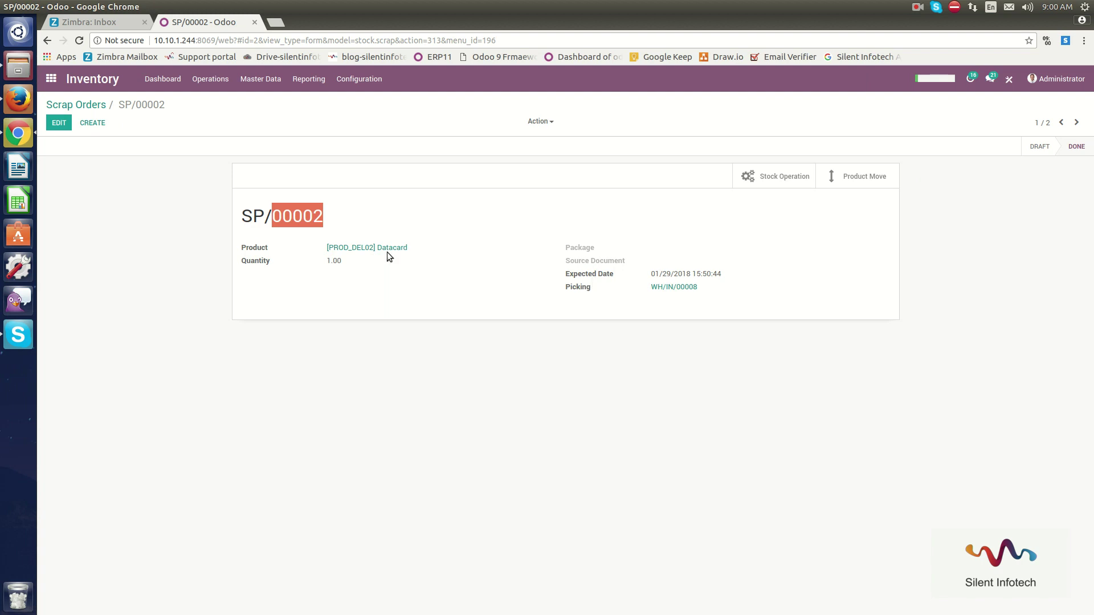
pyautogui.click(76, 105)
# Create a scrap order for Earings (Gold) from package PACK0000001, expected 02/09/2018.
pyautogui.click(60, 123)
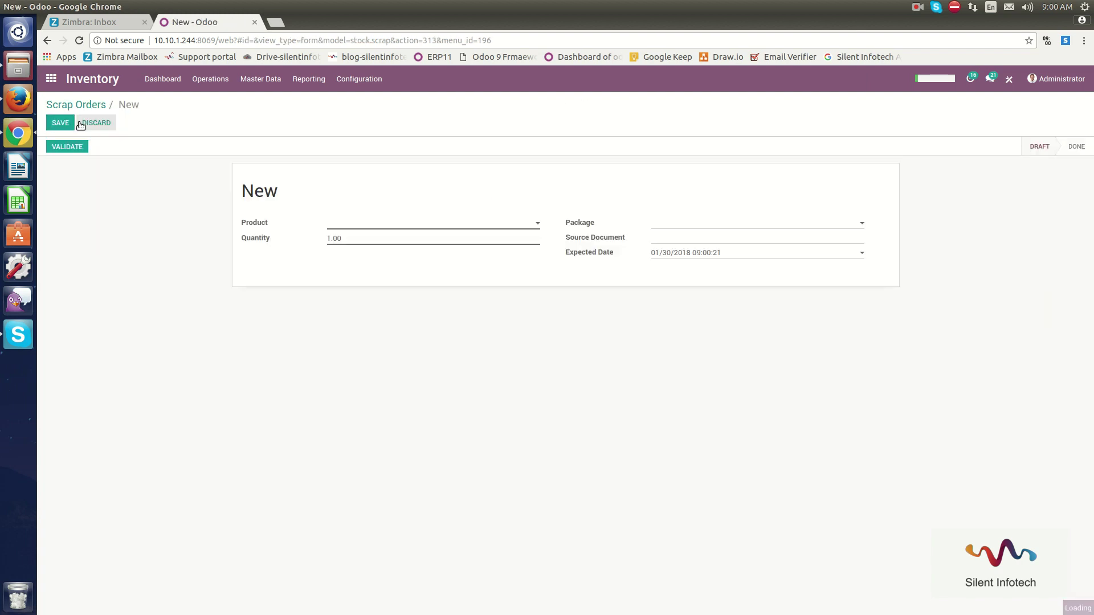
pyautogui.click(381, 222)
pyautogui.write('Earings')
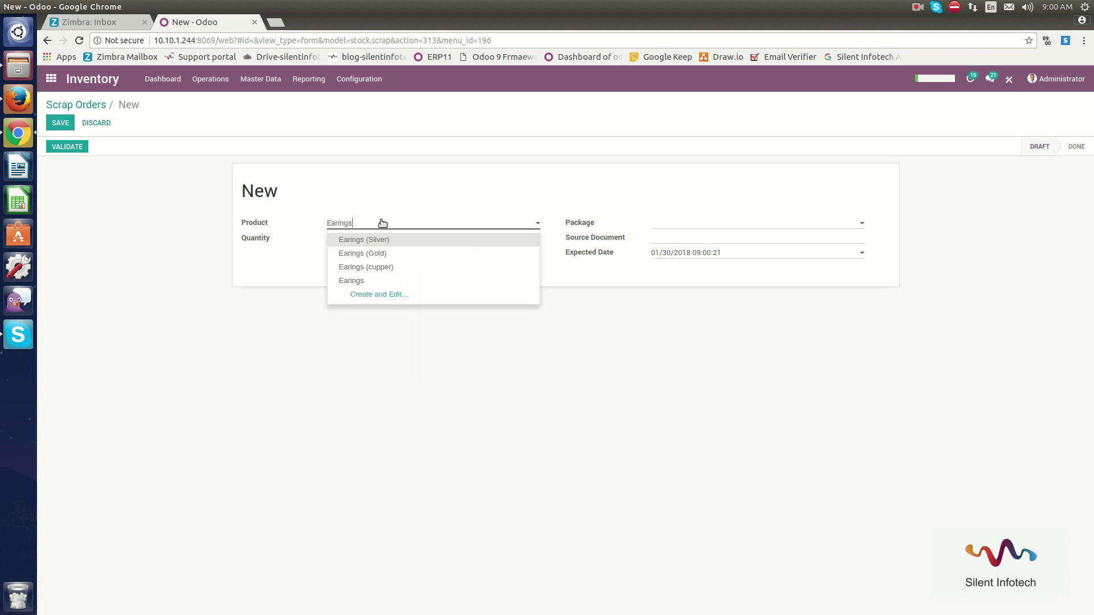
pyautogui.click(385, 254)
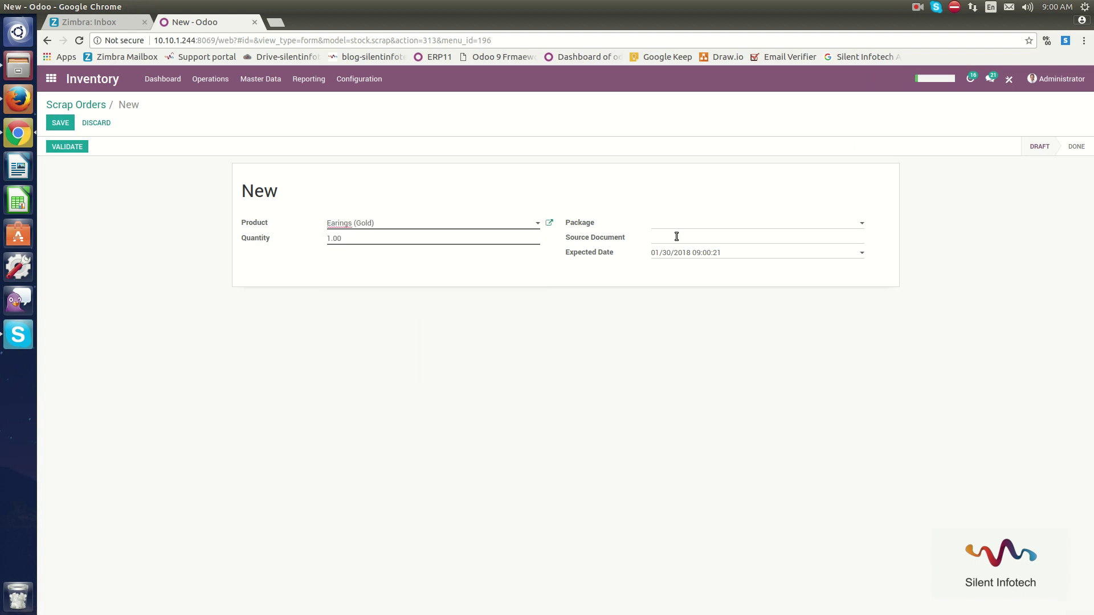
pyautogui.click(756, 227)
pyautogui.click(749, 238)
pyautogui.click(728, 239)
pyautogui.click(699, 252)
pyautogui.click(769, 391)
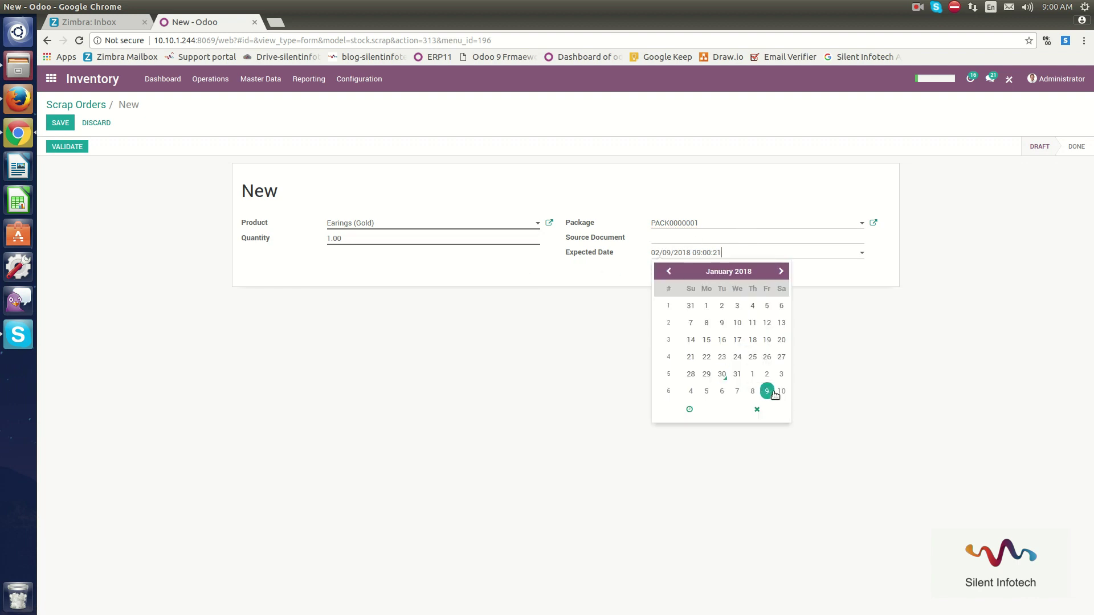
# Save and validate SP/00003, confirming despite insufficient quantity, then return to Scrap Orders.
pyautogui.click(62, 124)
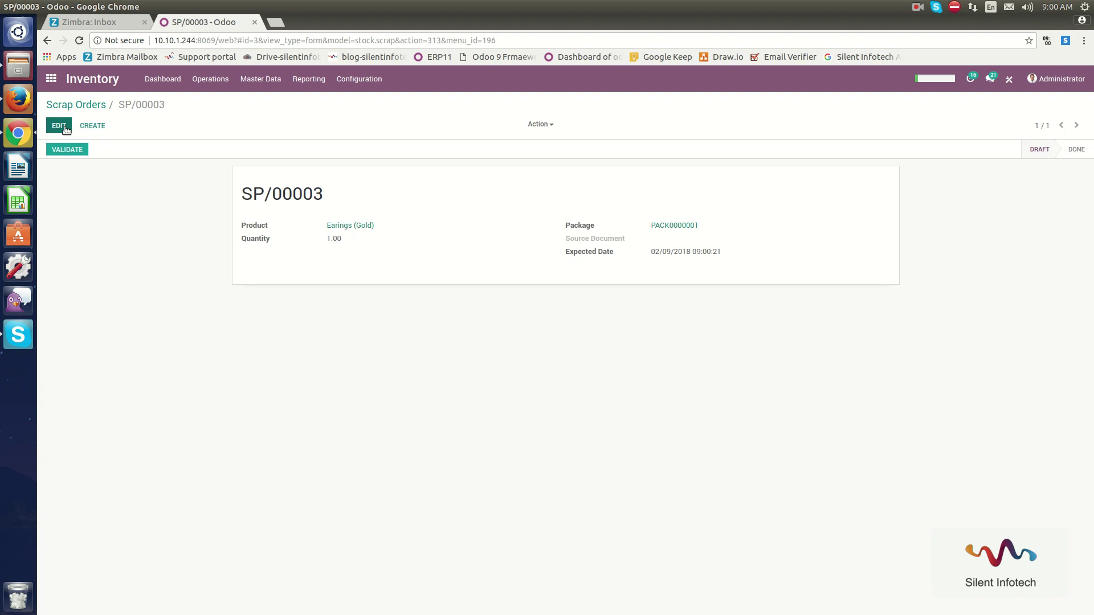
pyautogui.click(74, 149)
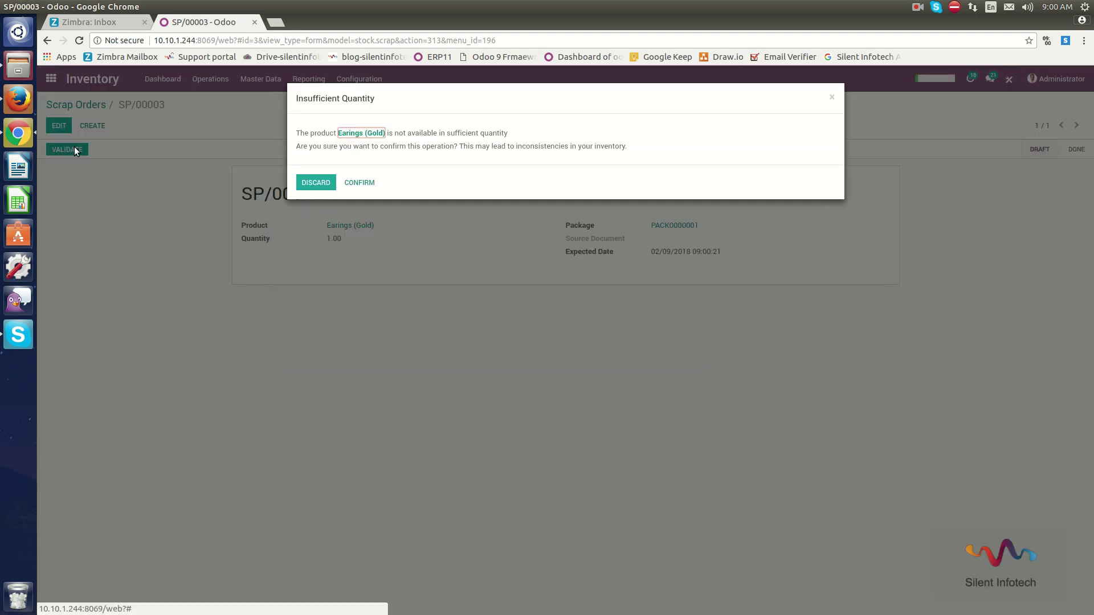
pyautogui.press('Tab')
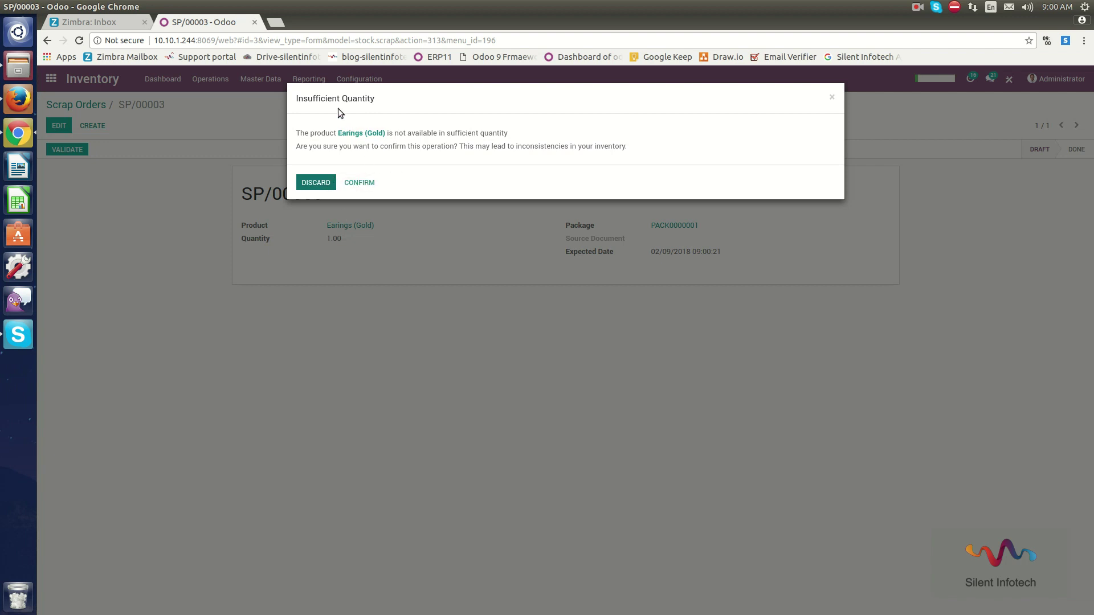
pyautogui.click(359, 183)
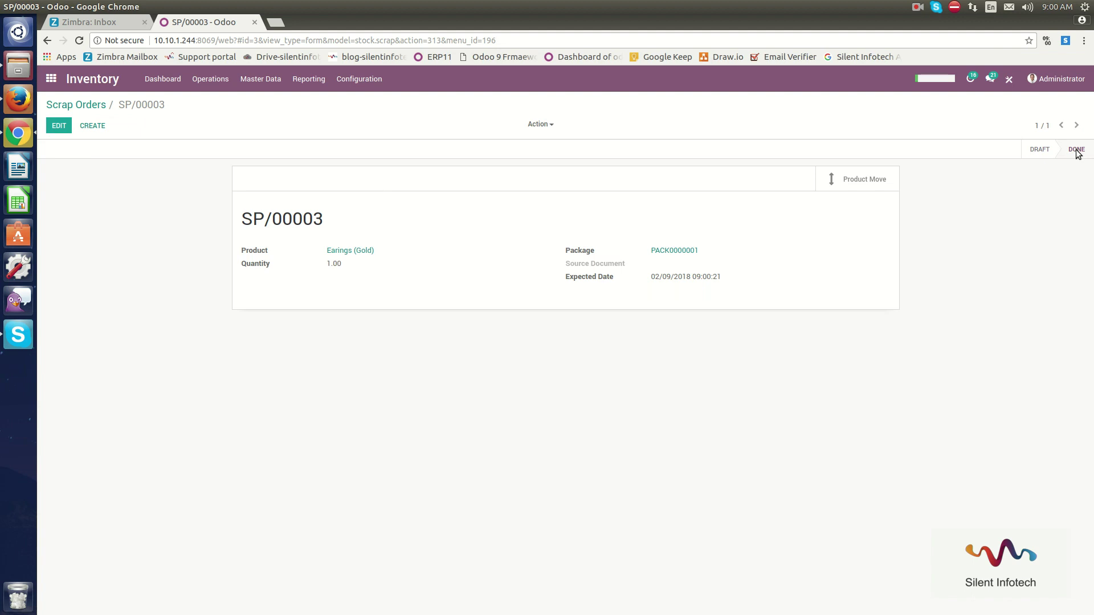
pyautogui.click(69, 109)
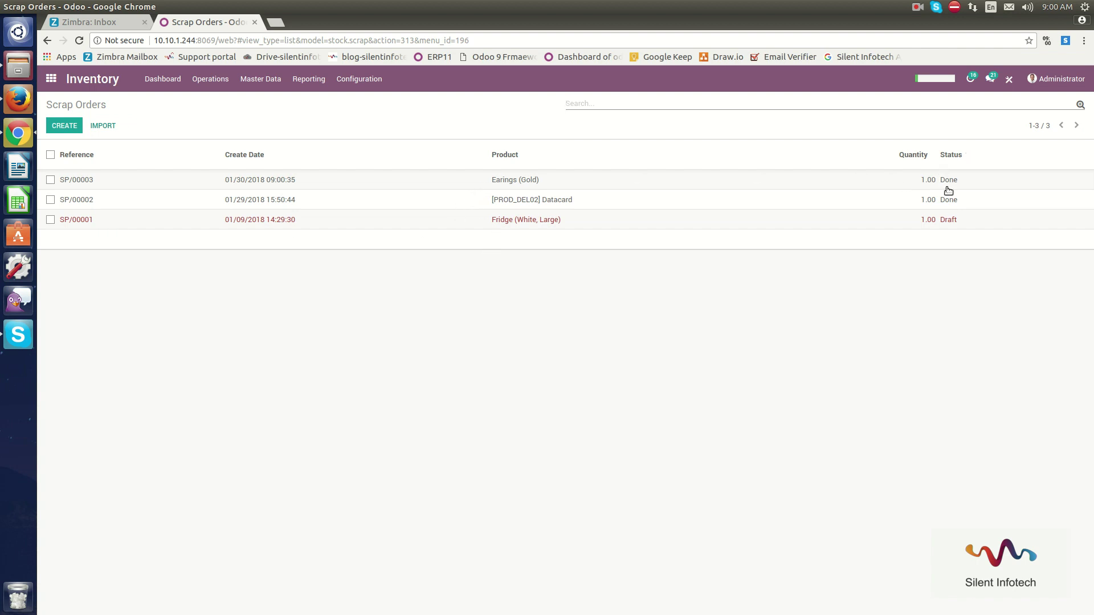
# Run the inventory schedulers from Operations > Run Scheduler.
pyautogui.click(211, 81)
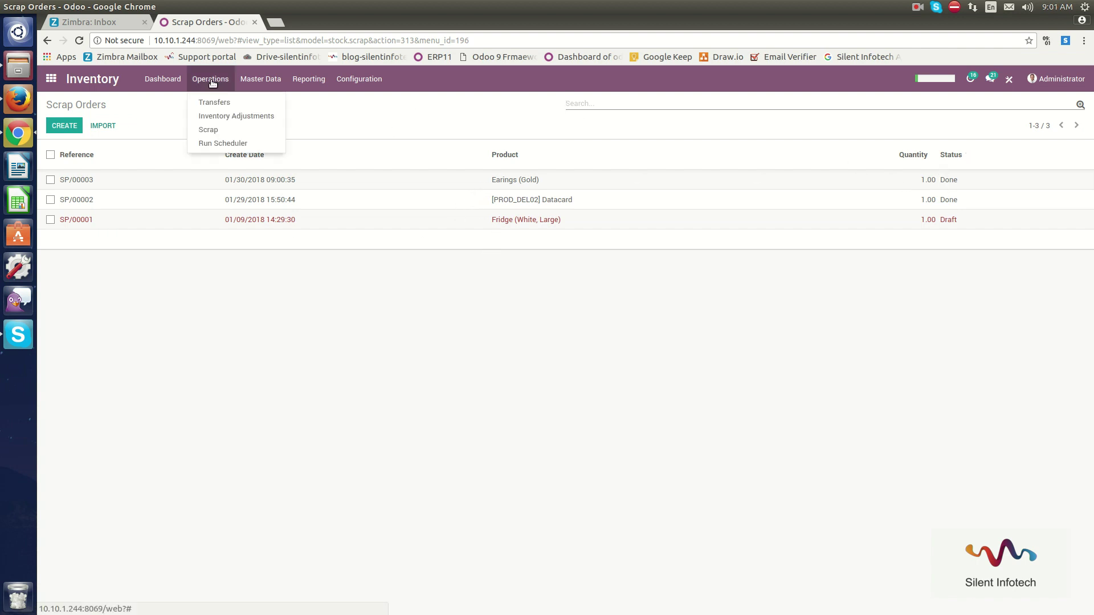
pyautogui.click(213, 143)
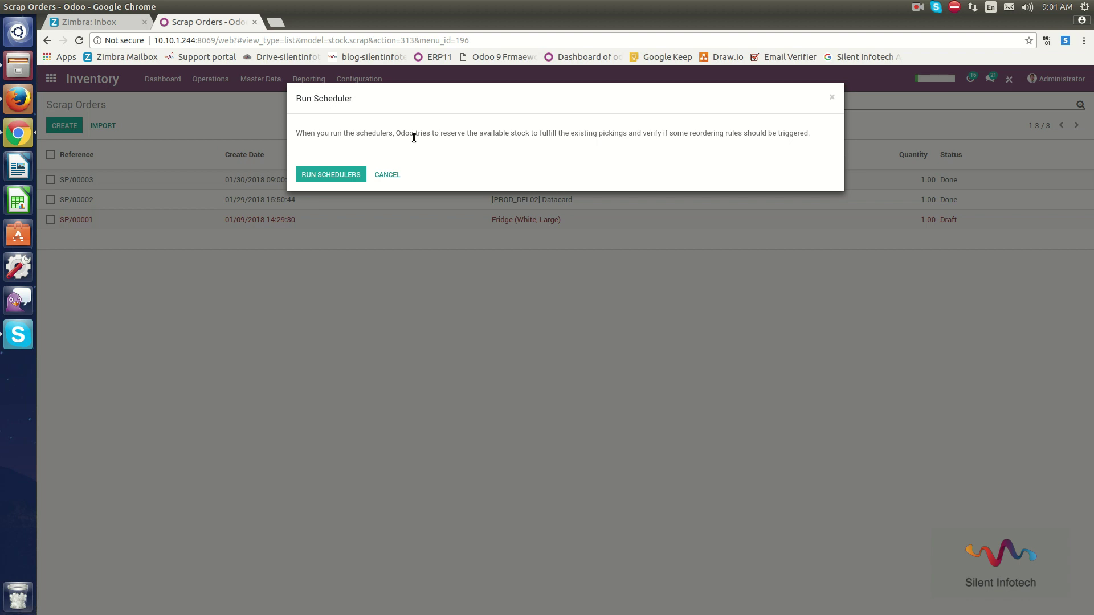
pyautogui.click(348, 180)
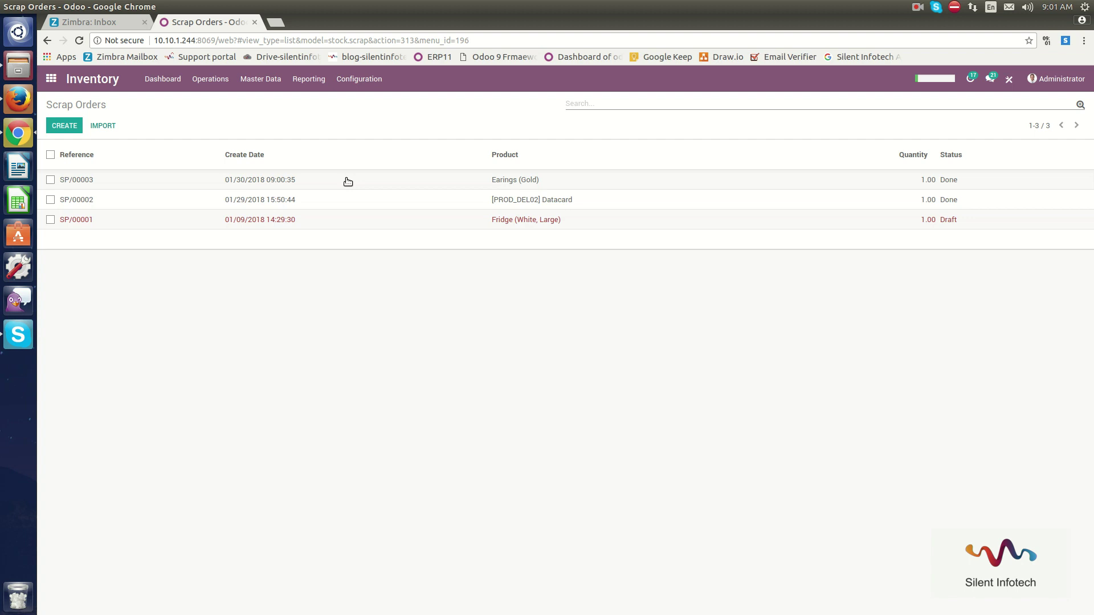